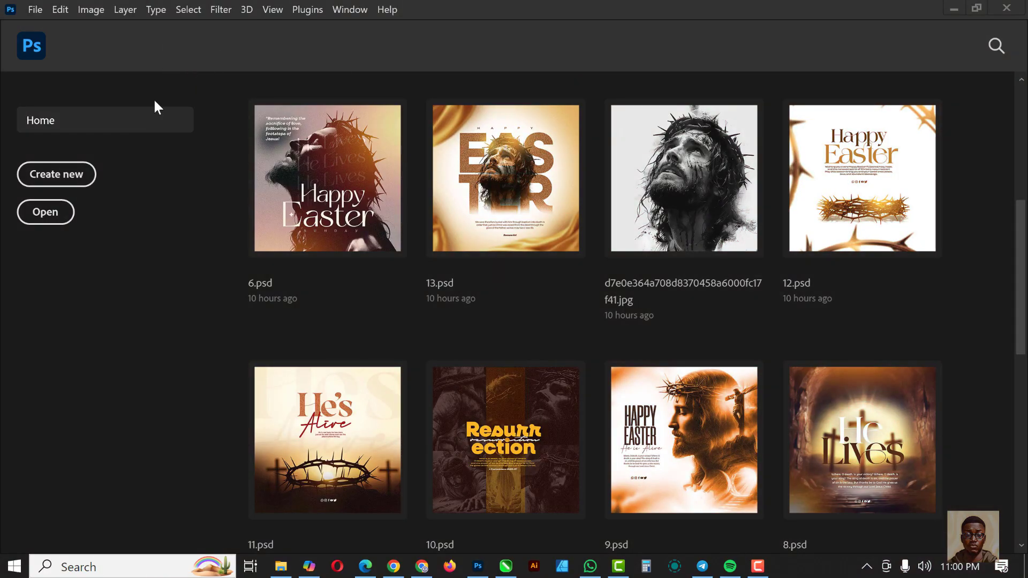
- Create a new 5 x 5 inch document named SOCIAL MEDIA at 300 pixels/inch, RGB Color, 8 bit, with transparent background contents
left_click(36, 11)
left_click(41, 24)
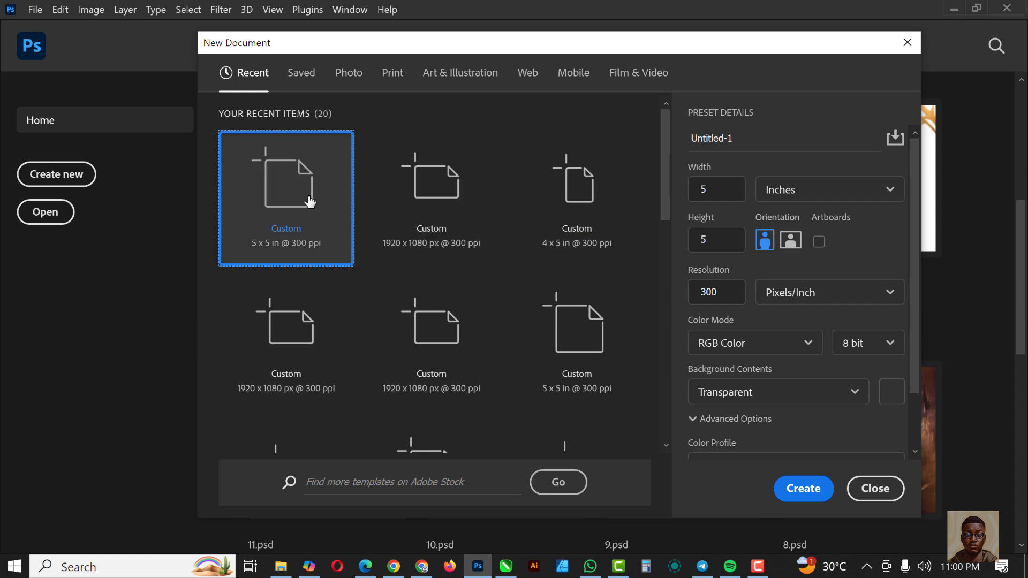
left_click(718, 190)
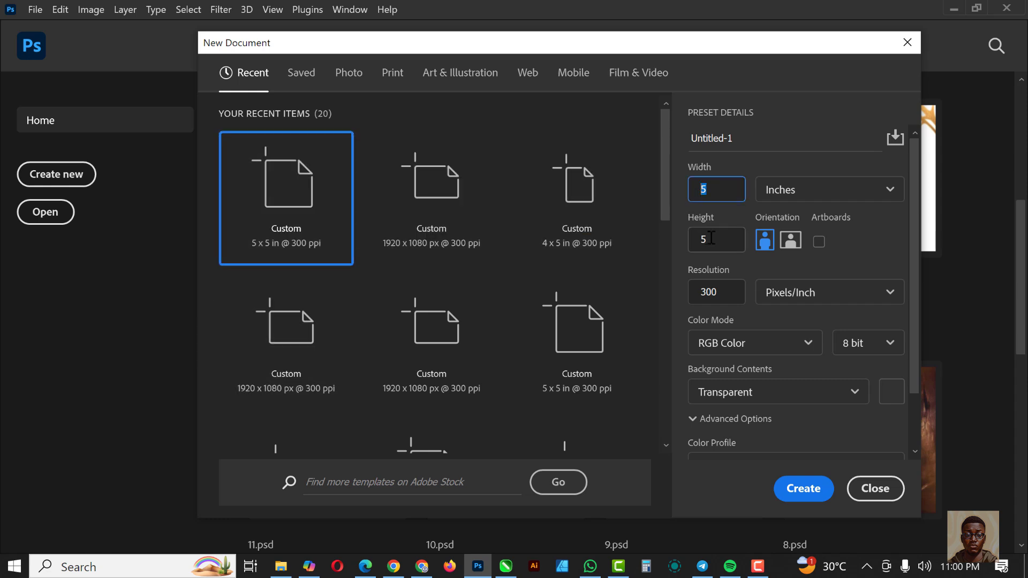
left_click(692, 239)
left_click_drag(744, 145, 691, 151)
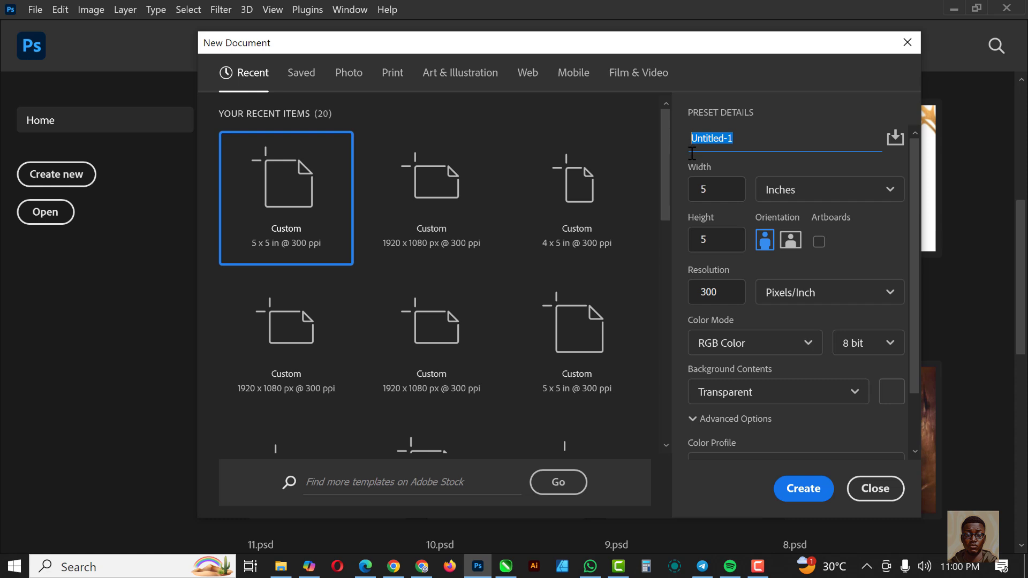
type("SOCIAL MEDIA")
left_click(728, 297)
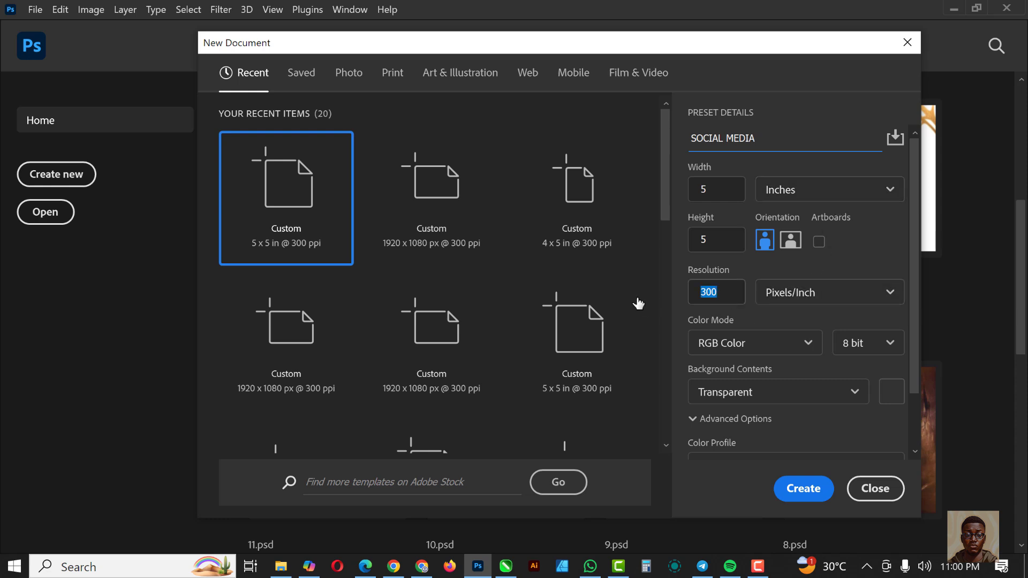
scroll(816, 326, "down", 2)
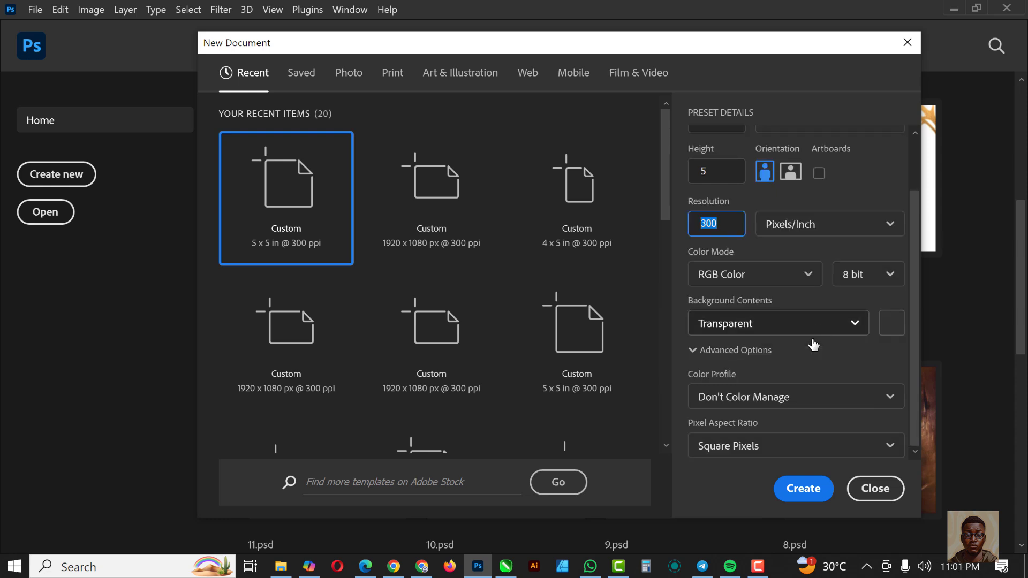
left_click(803, 488)
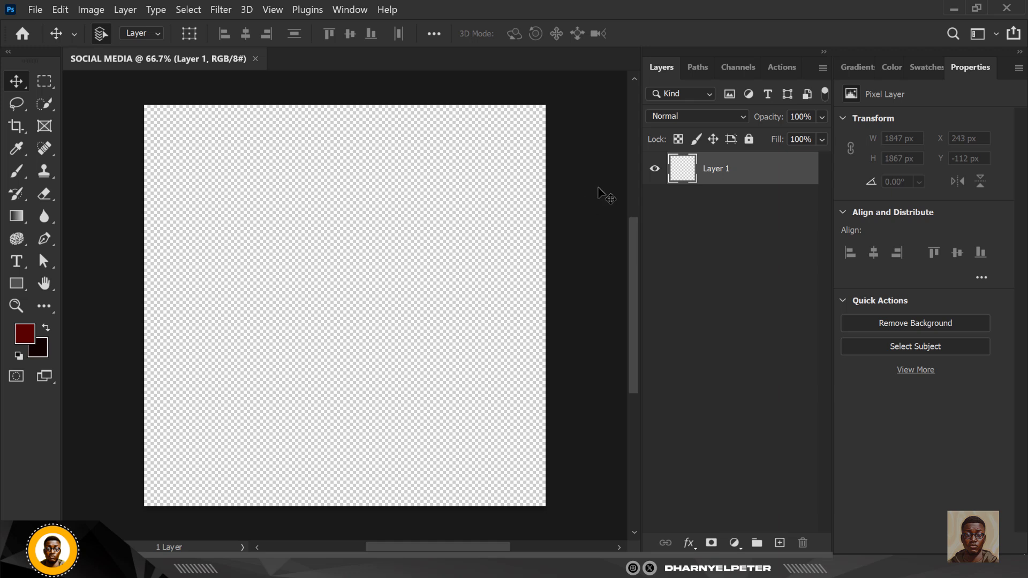
- Add an empty layer above Layer 1 and make it the active layer
left_click(779, 544)
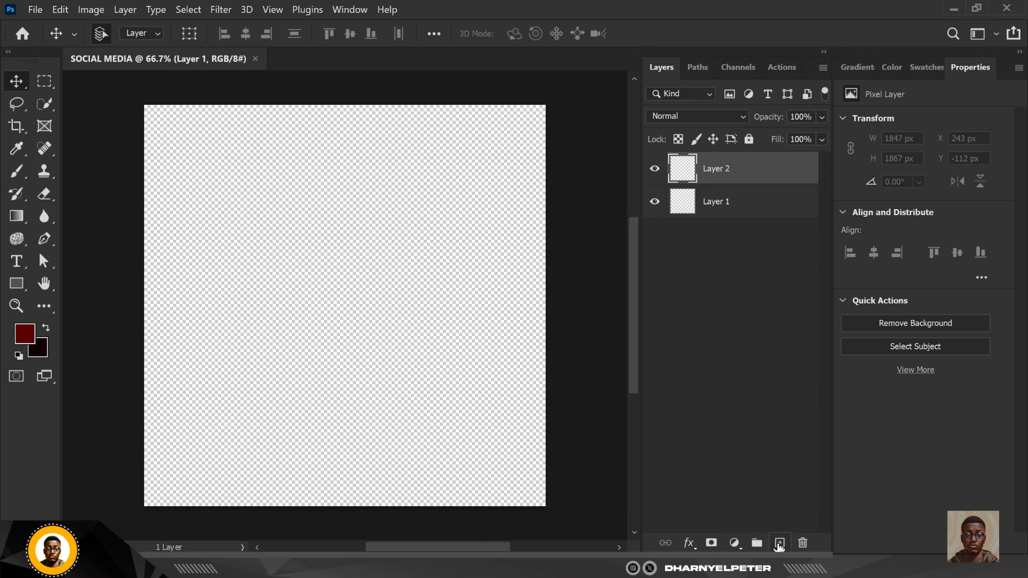
left_click(730, 204)
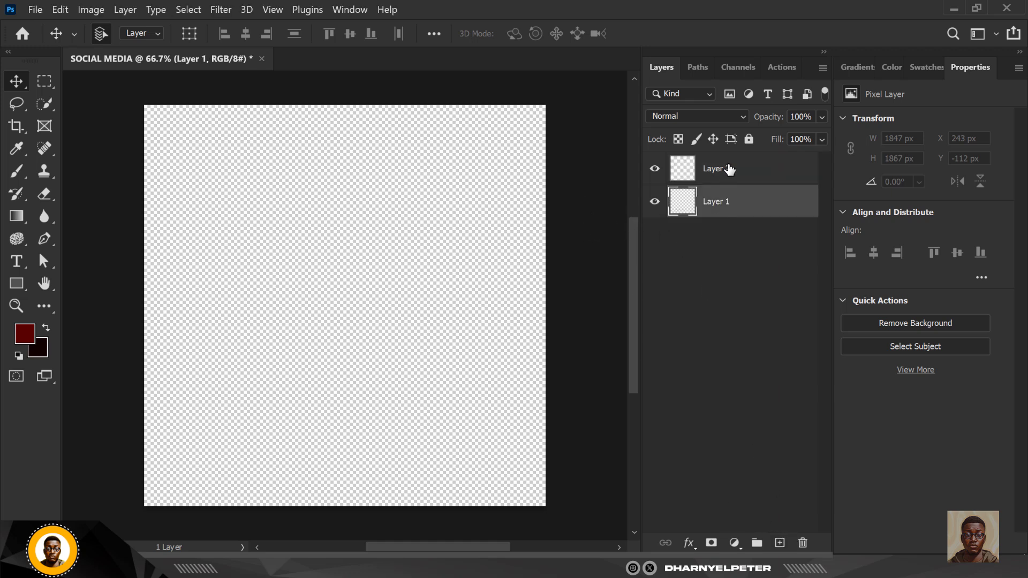
left_click(727, 172)
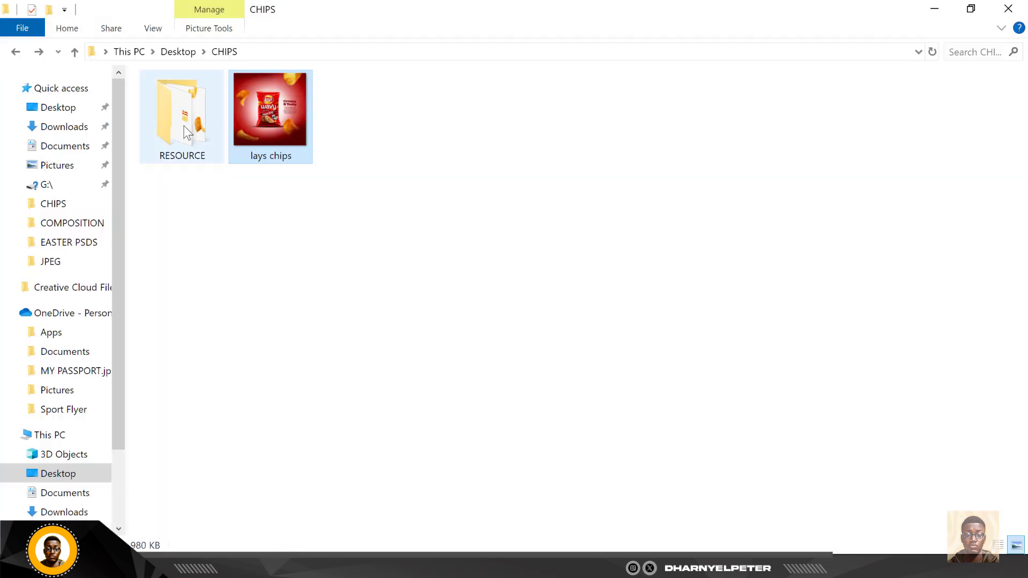
- Switch to File Explorer, open the RESOURCE folder and place the Lay's Wavy packet image into the SOCIAL MEDIA document
left_click(182, 120)
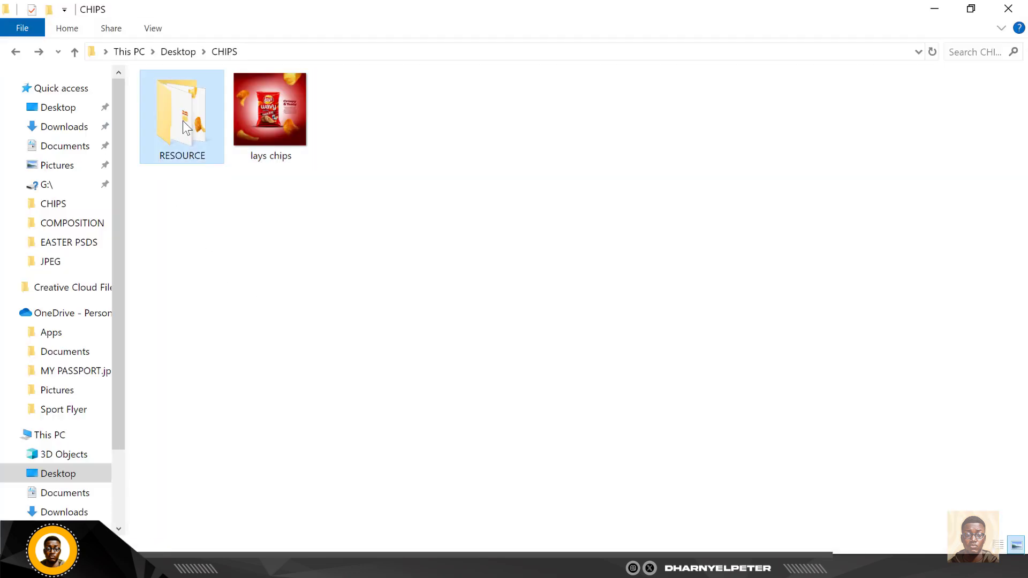
double_click(182, 121)
left_click(371, 114)
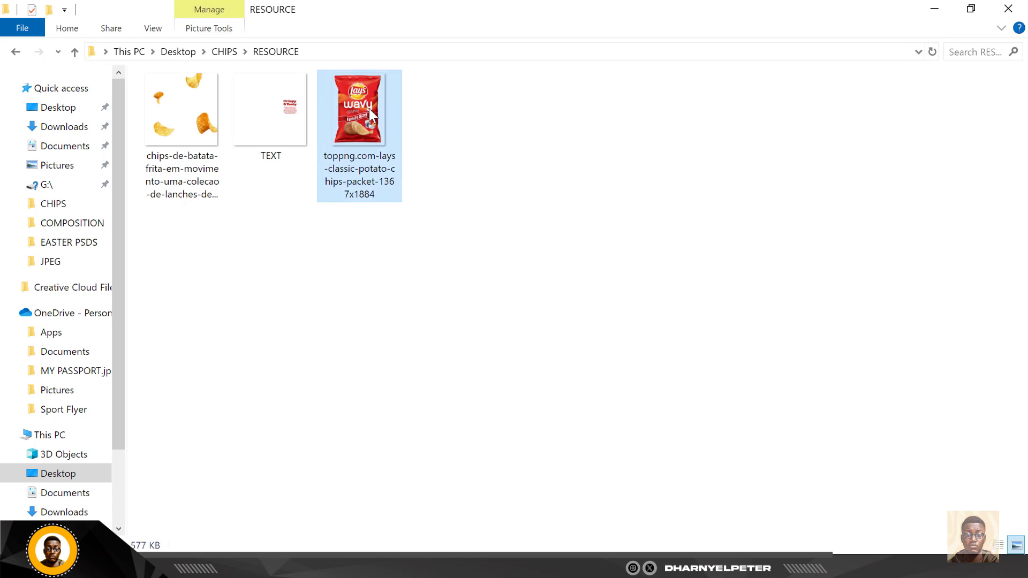
left_click_drag(370, 114, 364, 314)
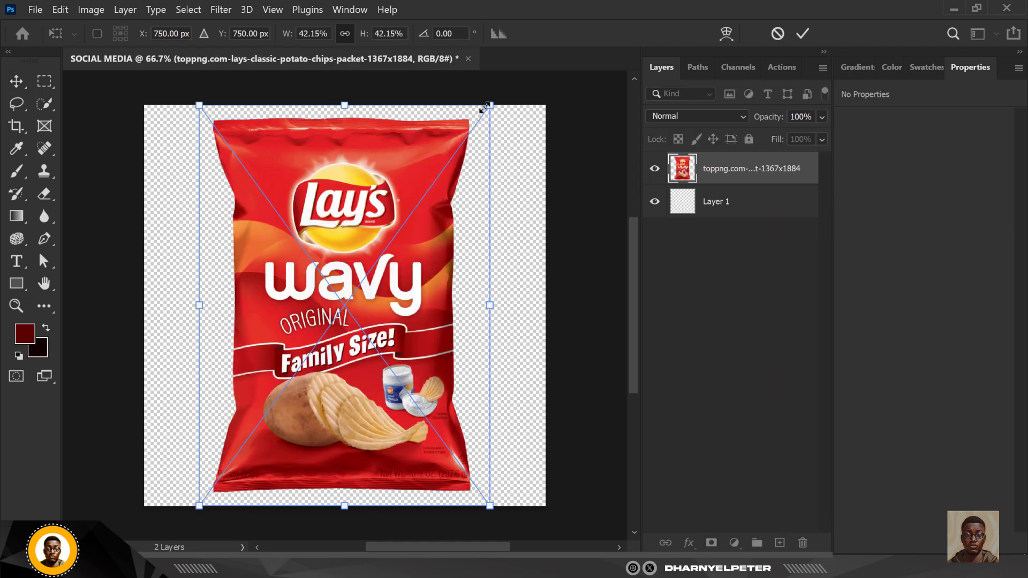
- Scale the placed chips packet down around the canvas centre to about 391 x 569 px
left_click_drag(476, 127, 413, 251)
key("Return")
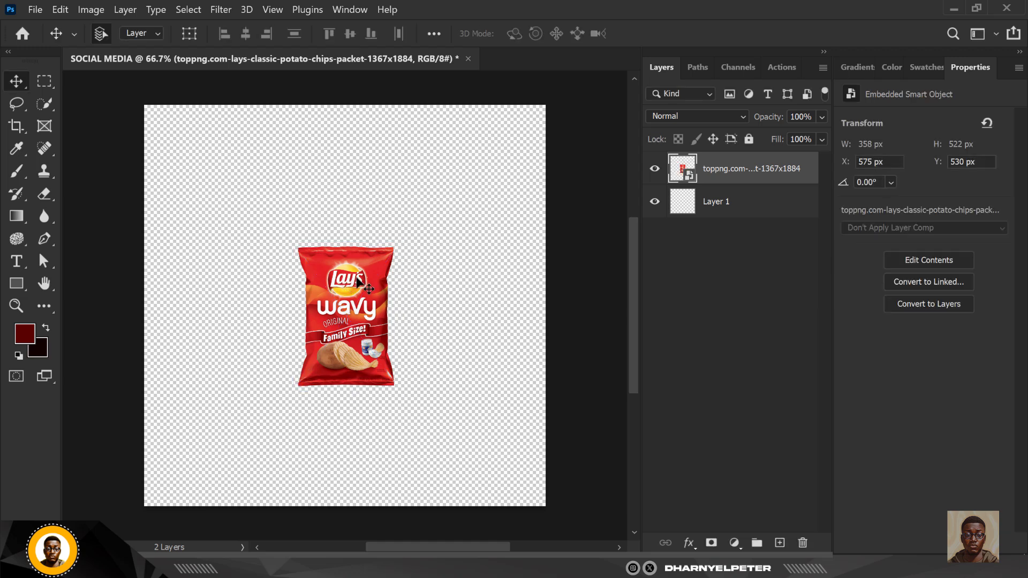
key("ctrl+t")
left_click_drag(404, 232, 408, 231)
key("Return")
- Apply the Camera Raw Filter to the packet with Shadows -18, Blacks -13, Texture +25, Clarity +16 and Dehaze +9
key("ctrl+plus")
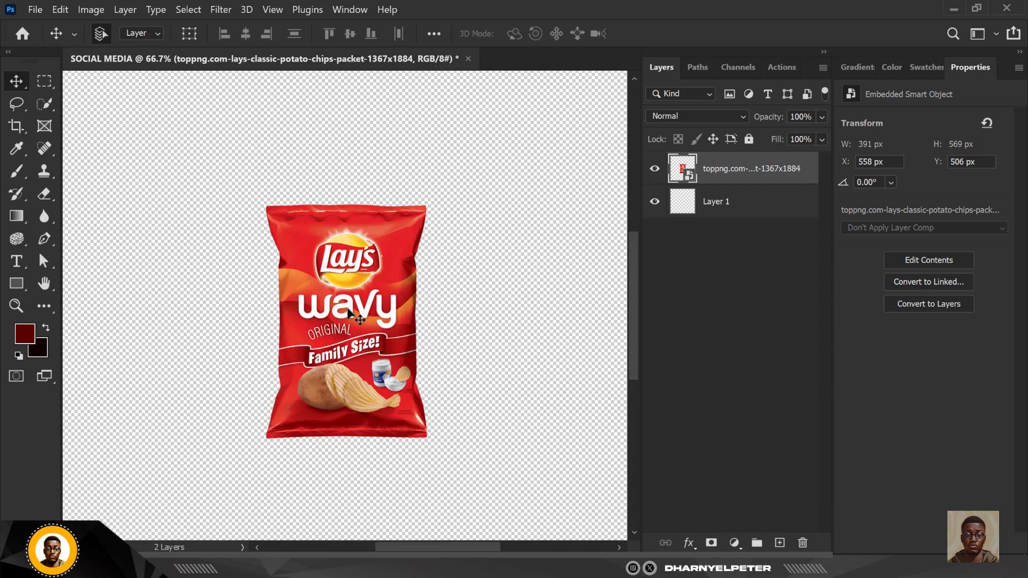
scroll(347, 310, "up", 3)
left_click(220, 9)
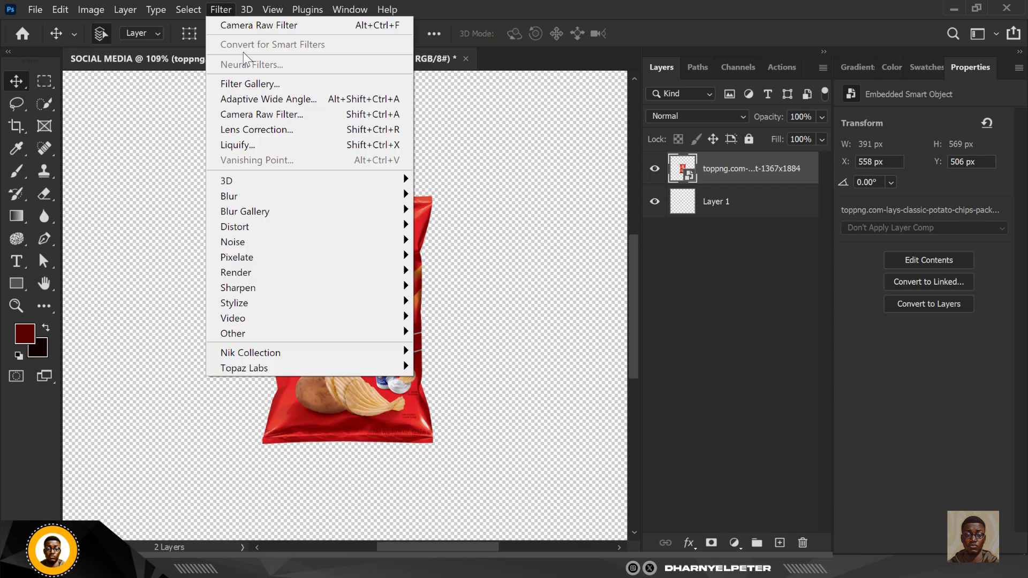
left_click(254, 114)
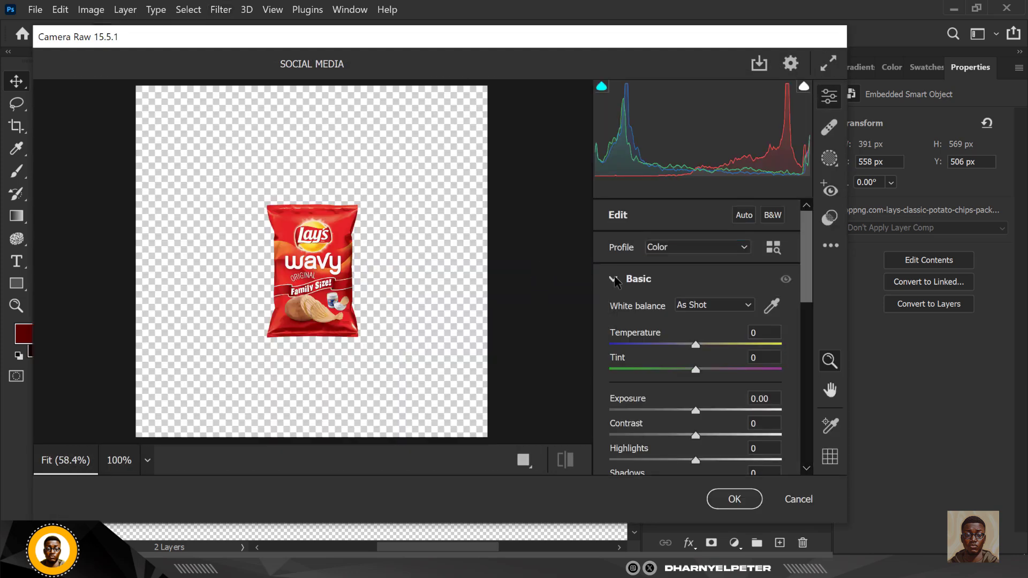
scroll(701, 343, "down", 5)
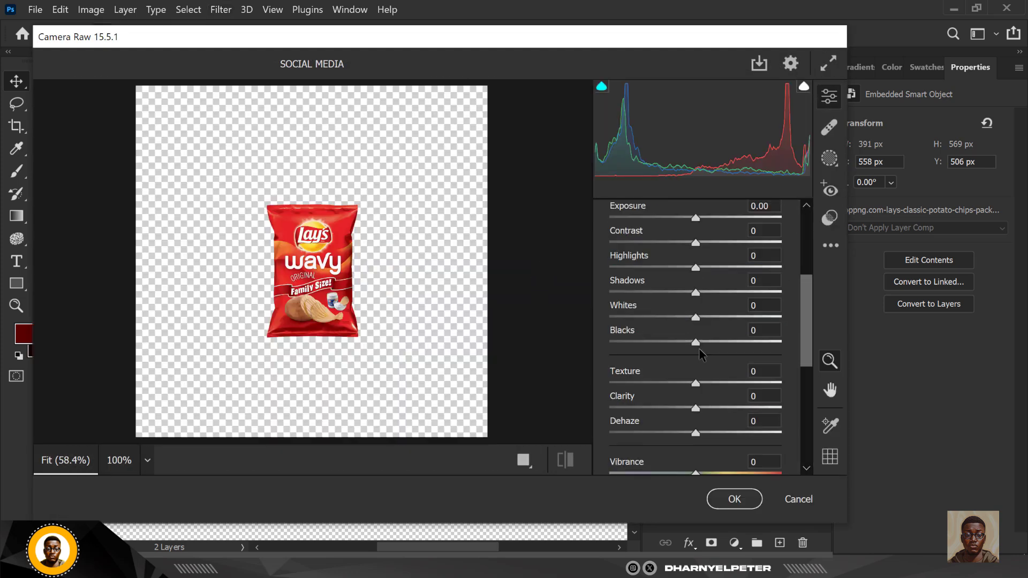
left_click_drag(696, 343, 684, 347)
left_click_drag(700, 384, 709, 411)
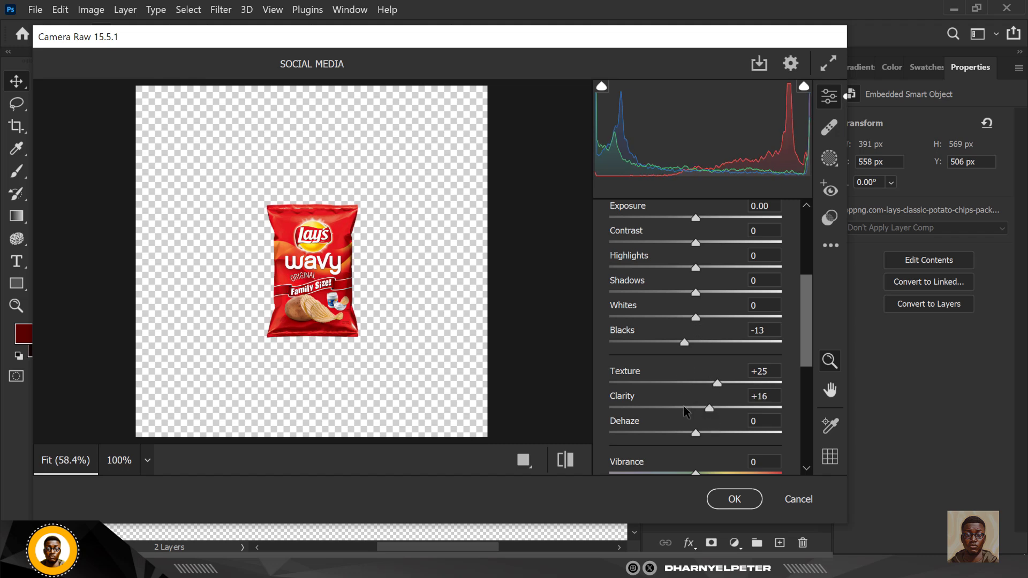
left_click_drag(694, 436, 702, 438)
left_click_drag(695, 293, 680, 294)
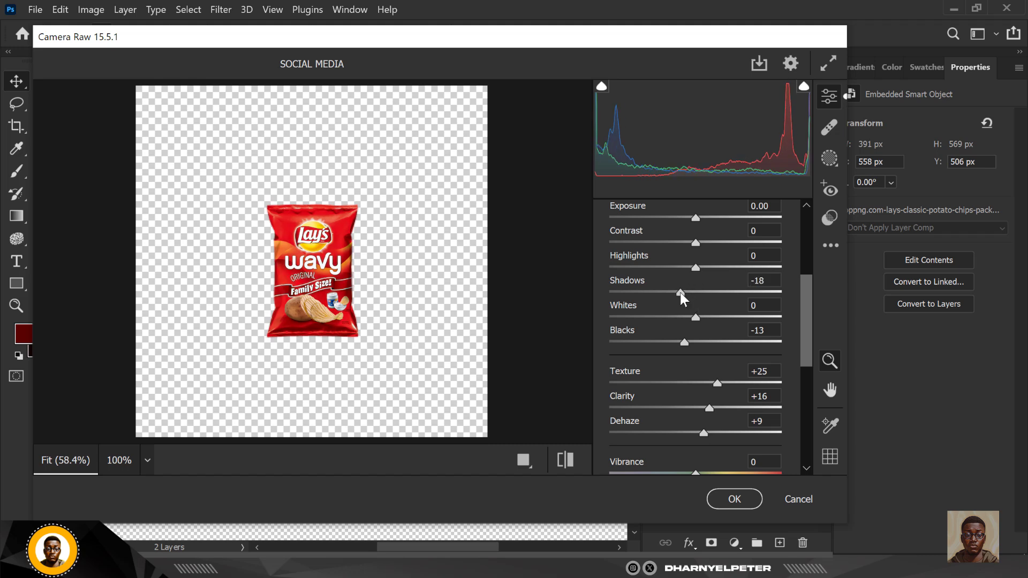
left_click(729, 497)
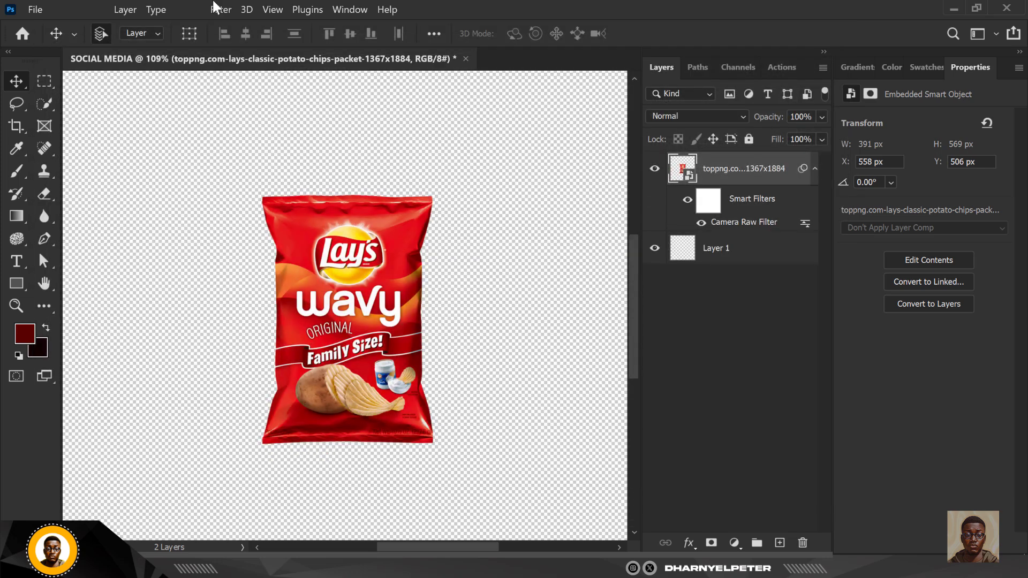
- Sample the packet's red as the foreground color and deepen it to c00009
scroll(395, 246, "down", 2)
scroll(389, 248, "down", 2)
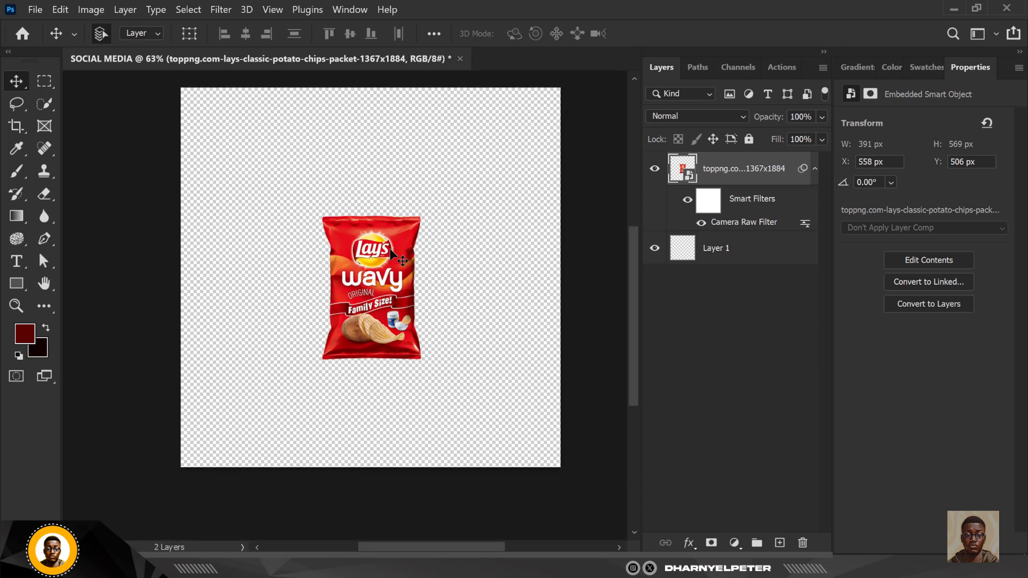
left_click(25, 334)
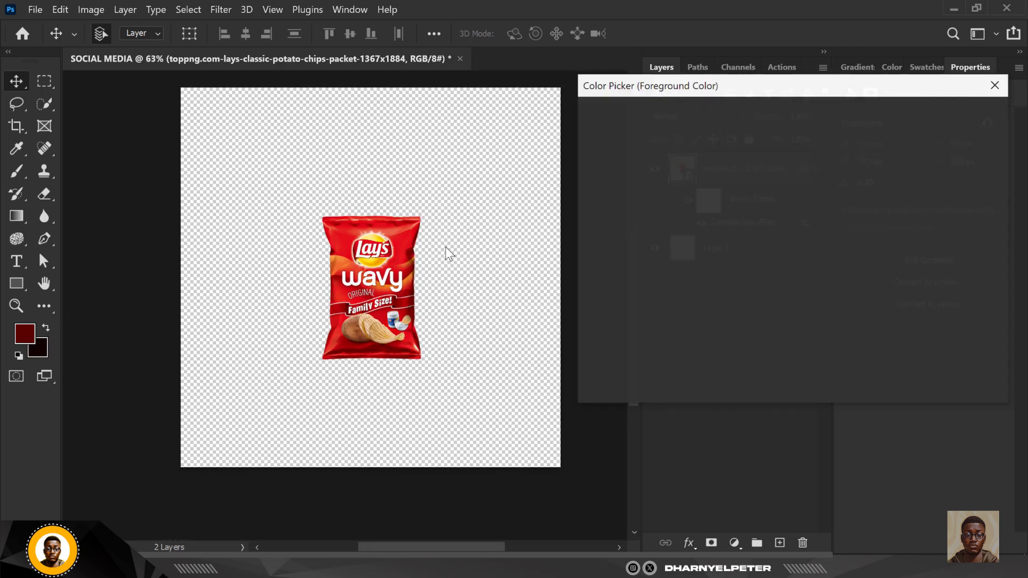
left_click(403, 241)
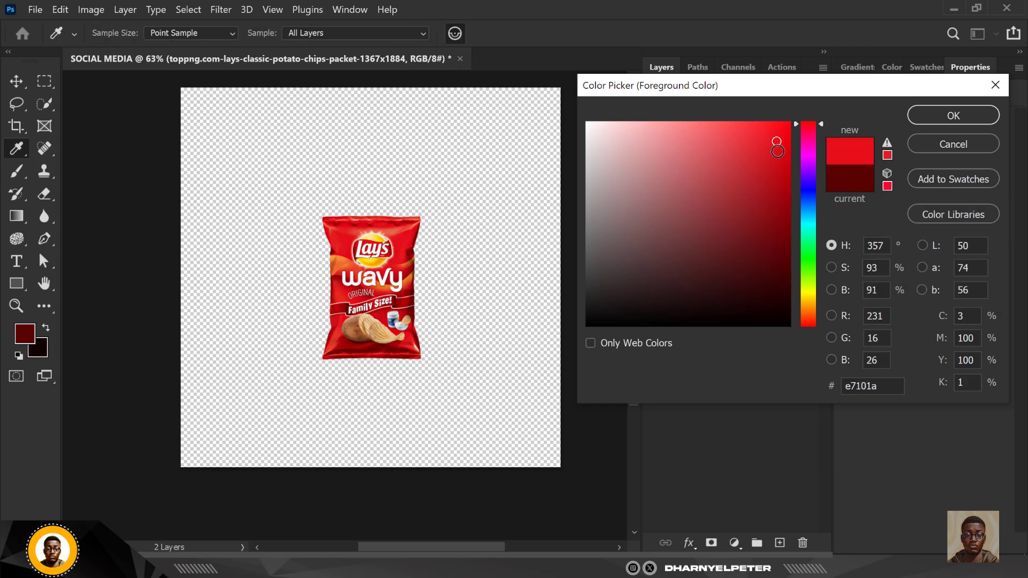
mouse_move(776, 141)
left_mouse_down()
mouse_move(790, 171)
mouse_move(804, 168)
left_mouse_up()
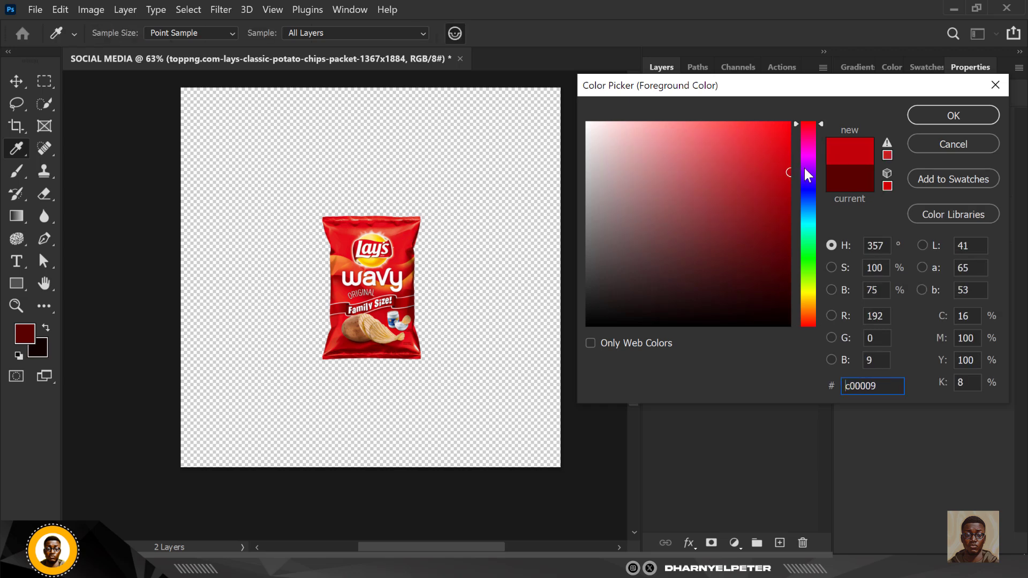
left_click(963, 115)
key("v")
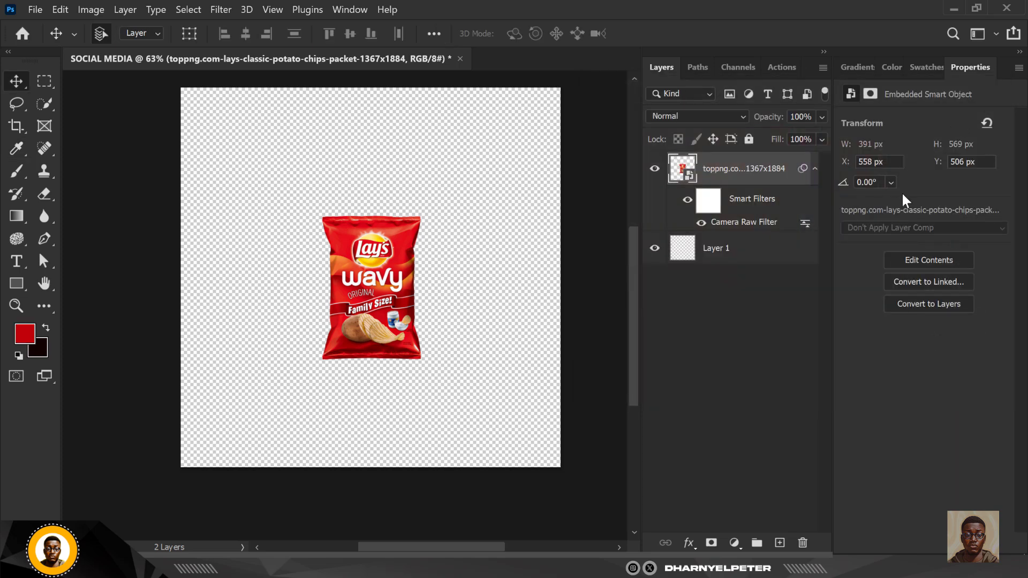
- Set the background color to white, ffffff
left_click(41, 349)
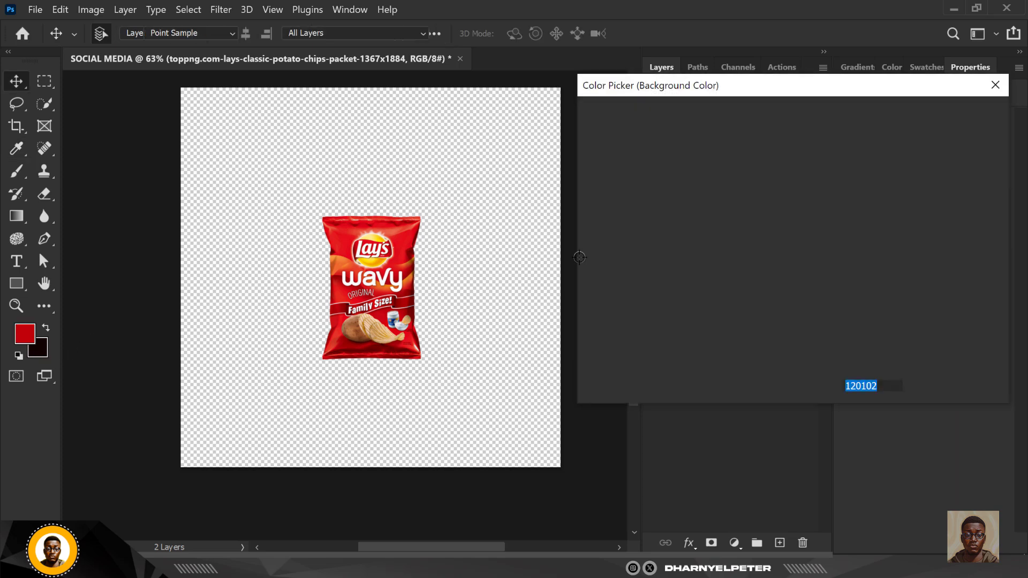
left_click_drag(590, 129, 576, 111)
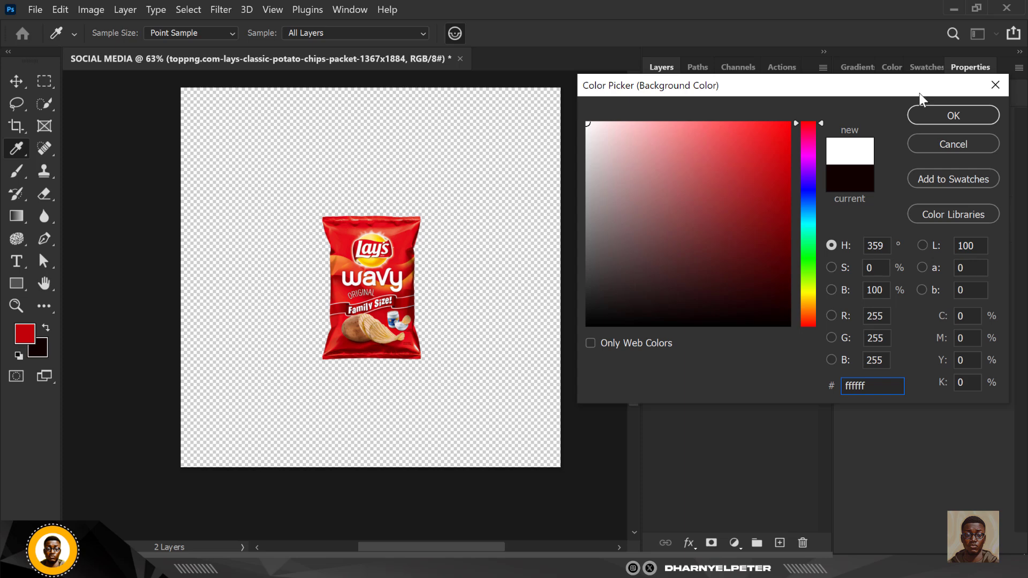
left_click(955, 115)
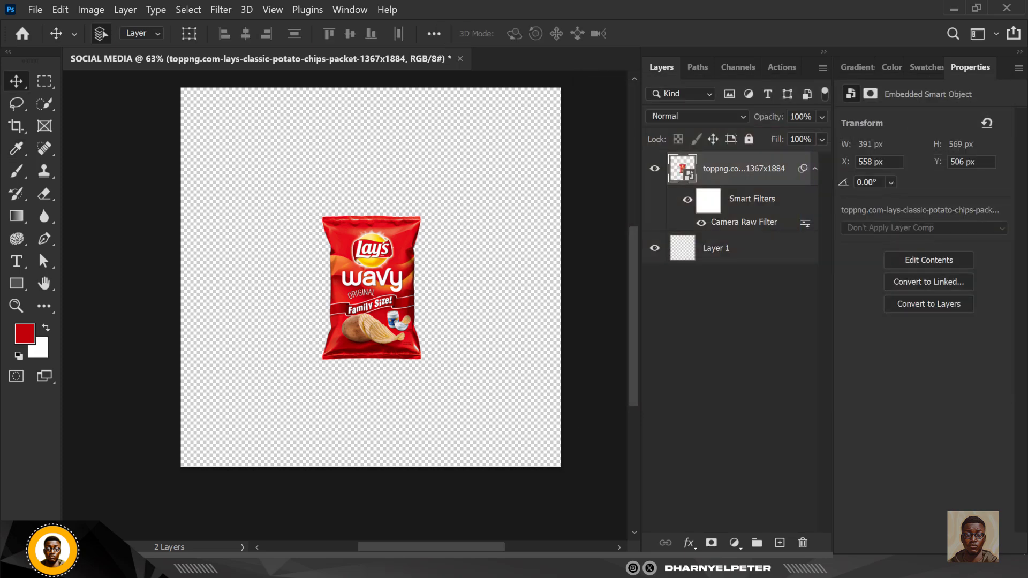
- Add a Gradient fill layer beneath the packet using the Basics foreground-to-background preset, red to white
left_click(741, 248)
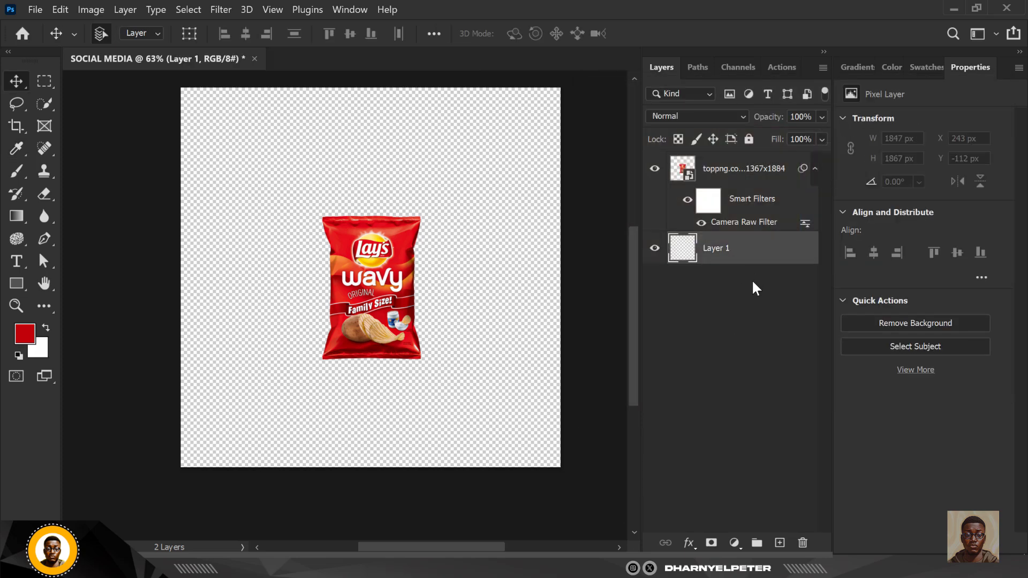
left_click(734, 542)
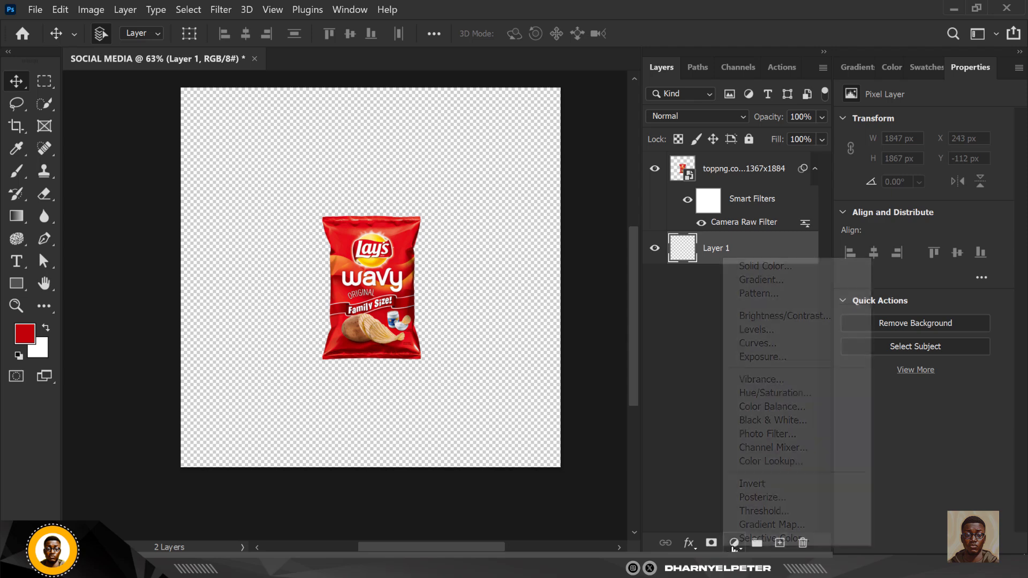
left_click(773, 279)
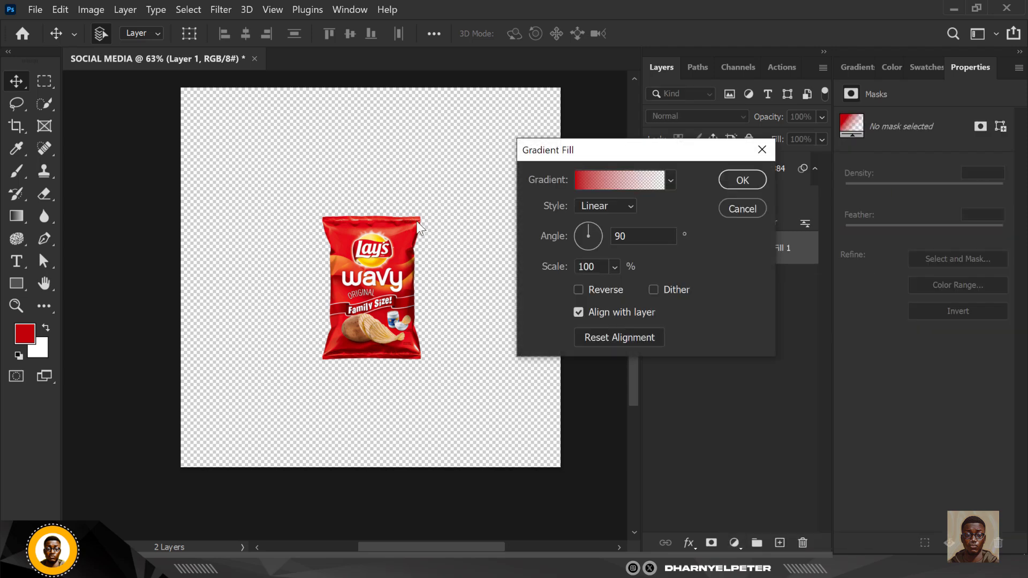
left_click(671, 180)
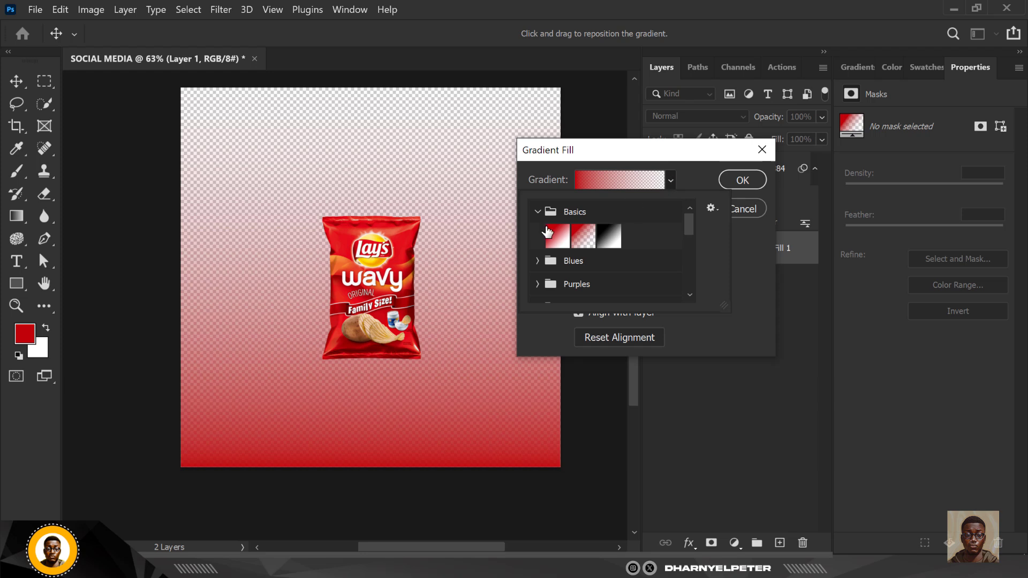
left_click(566, 237)
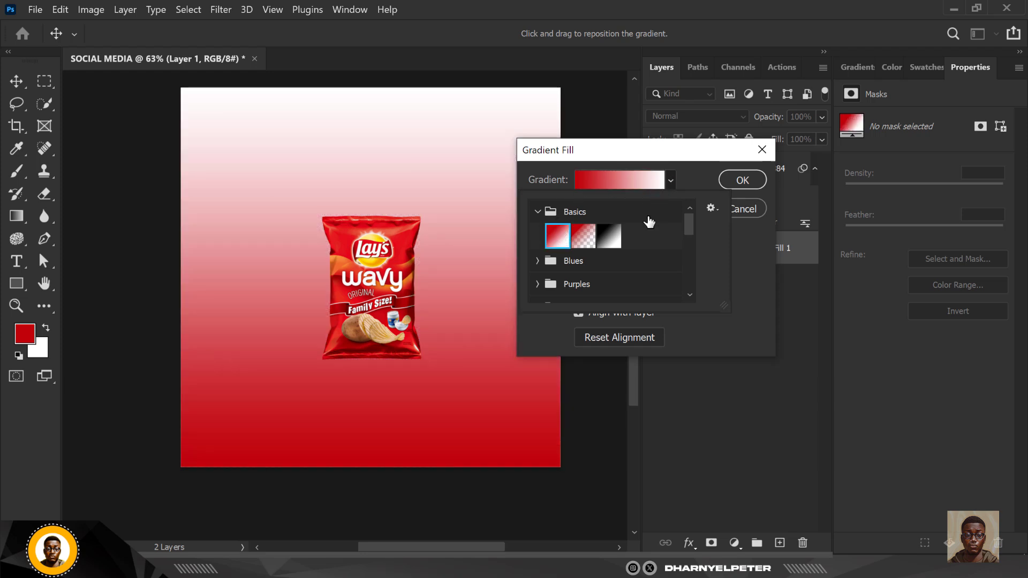
left_click(694, 162)
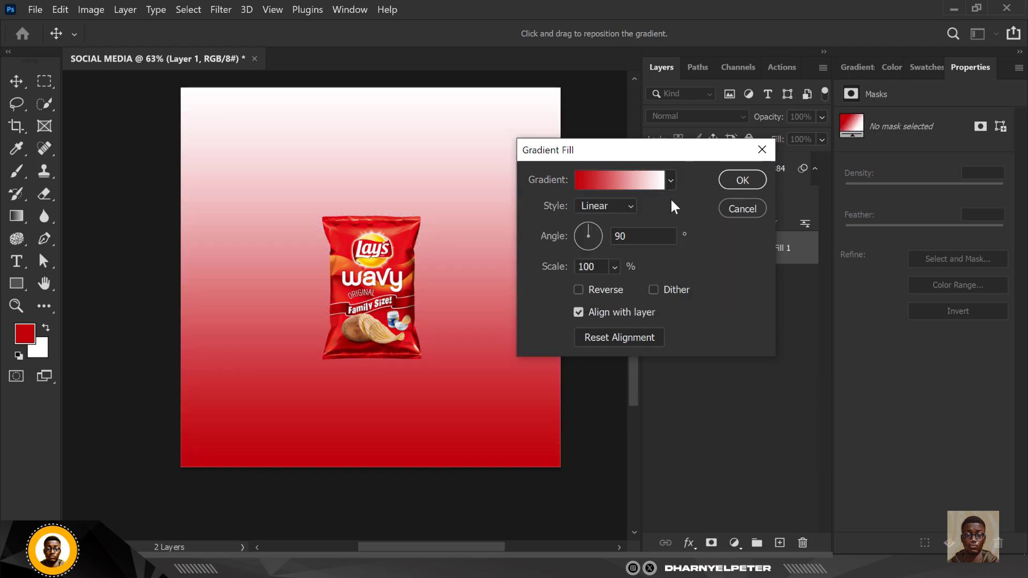
- Make the gradient fill Radial and reversed, positioning its white centre behind the packet, and apply it
left_click(630, 209)
left_click(595, 225)
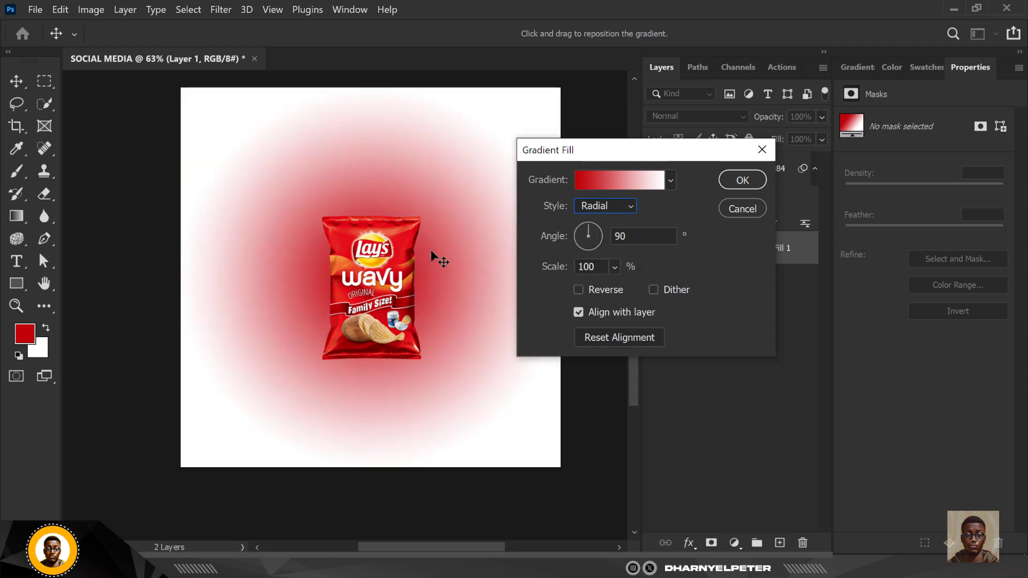
left_click_drag(431, 252, 445, 266)
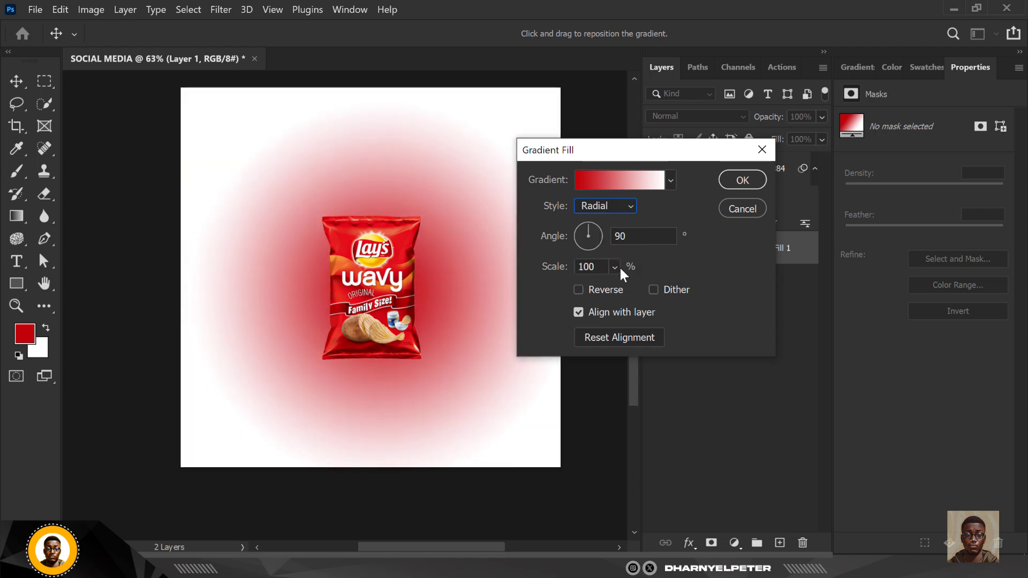
left_click(577, 290)
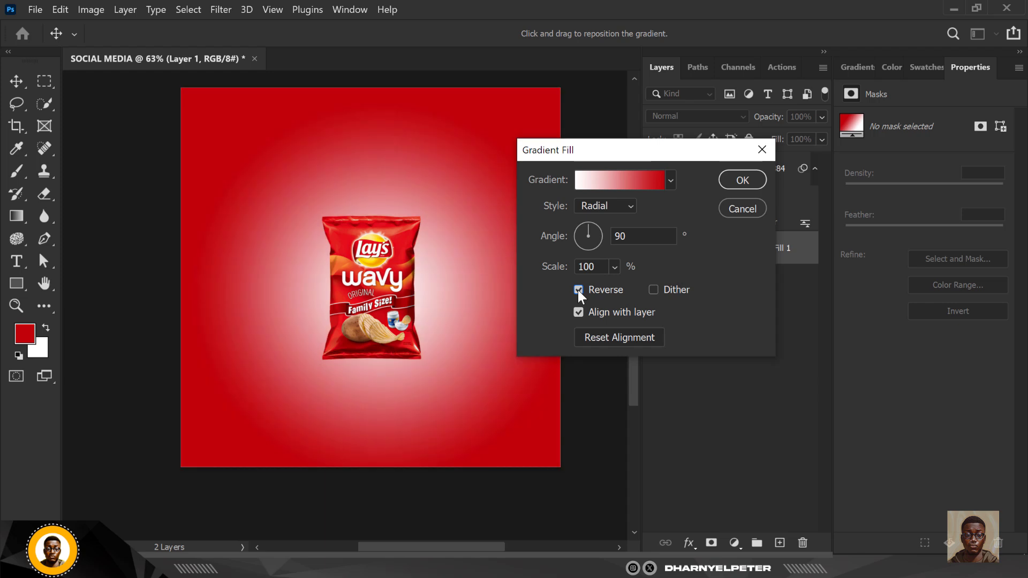
left_click_drag(461, 300, 460, 288)
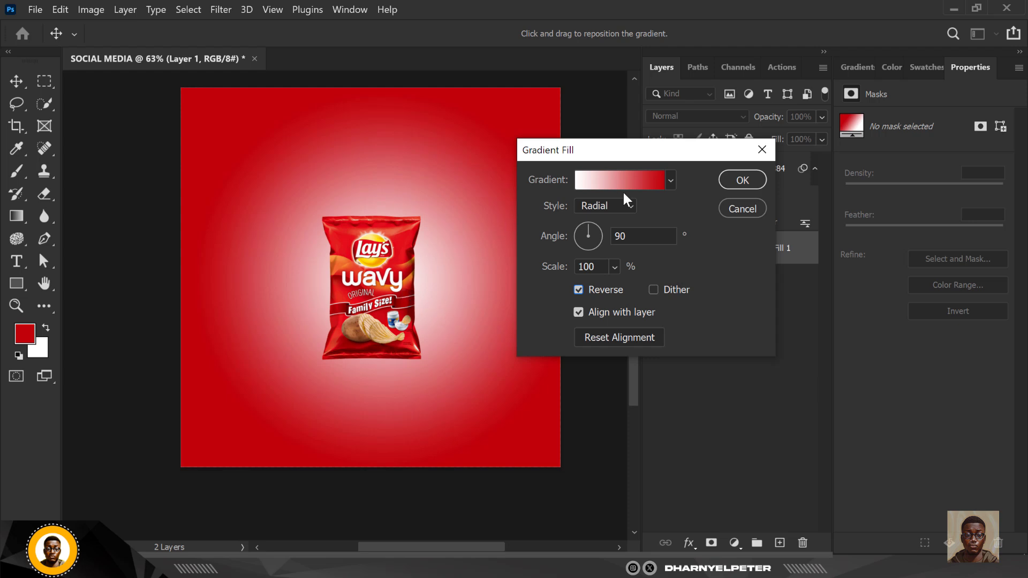
left_click(742, 180)
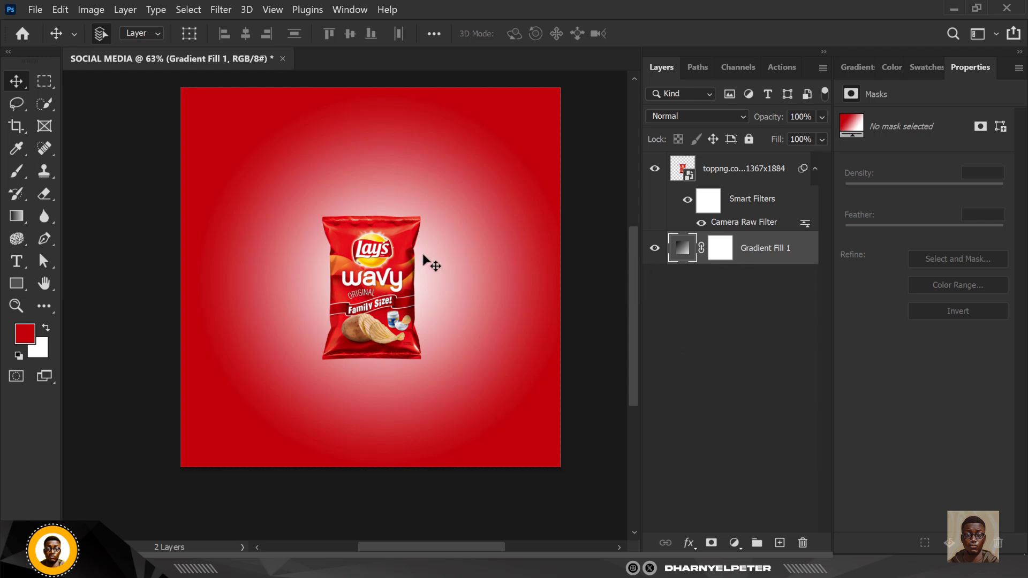
- Nudge the radial gradient's white centre slightly upward and move the chips packet up to match
scroll(373, 295, "up", 5)
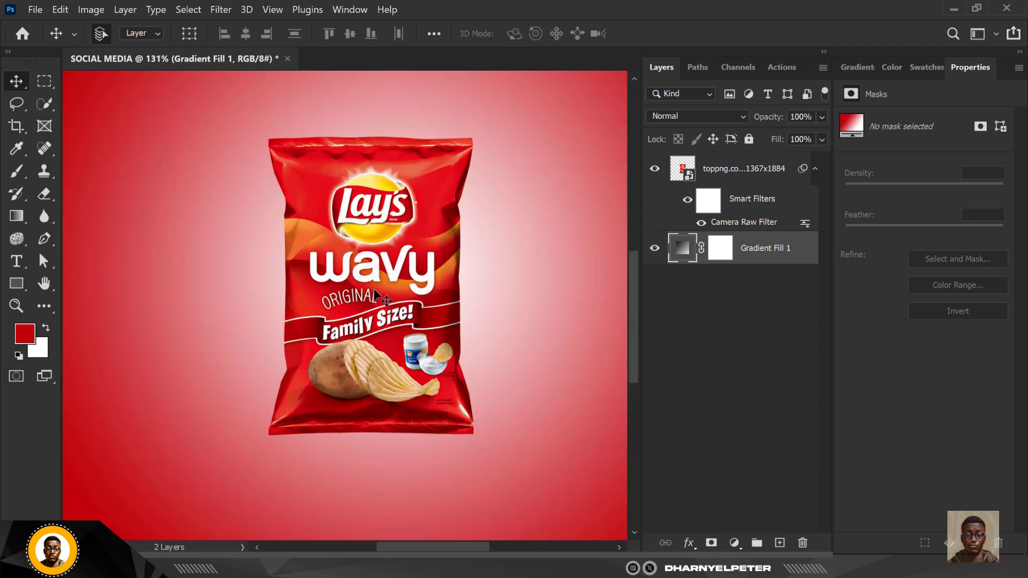
scroll(376, 295, "down", 5)
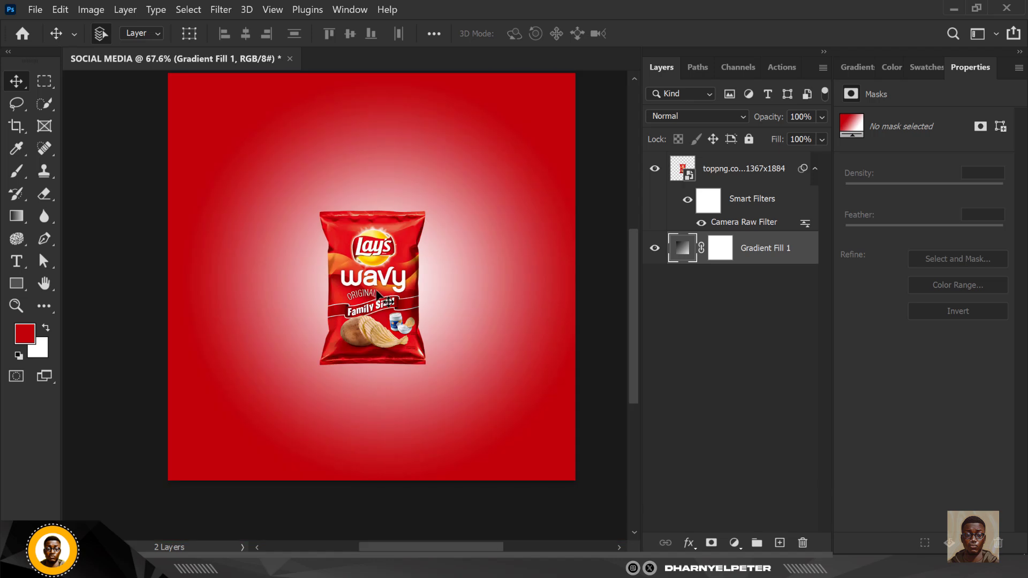
double_click(682, 247)
left_click_drag(469, 287, 468, 278)
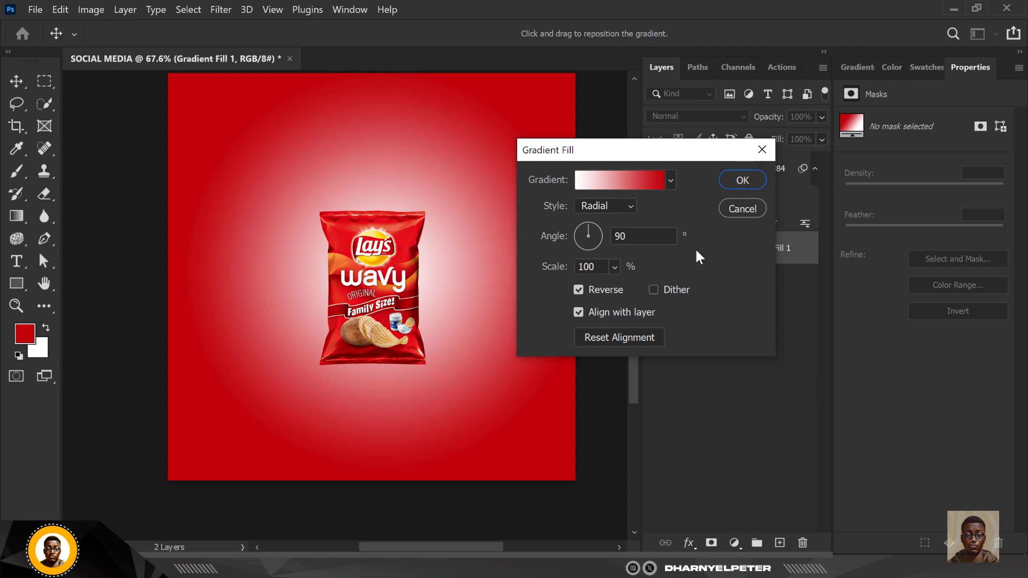
key("Return")
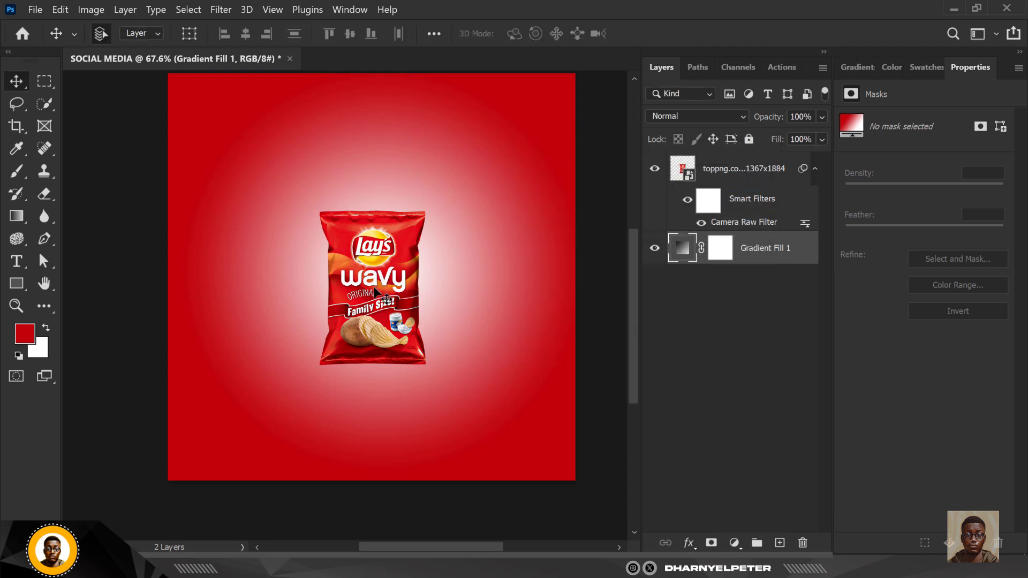
left_click_drag(388, 292, 389, 266)
scroll(394, 289, "up", 3)
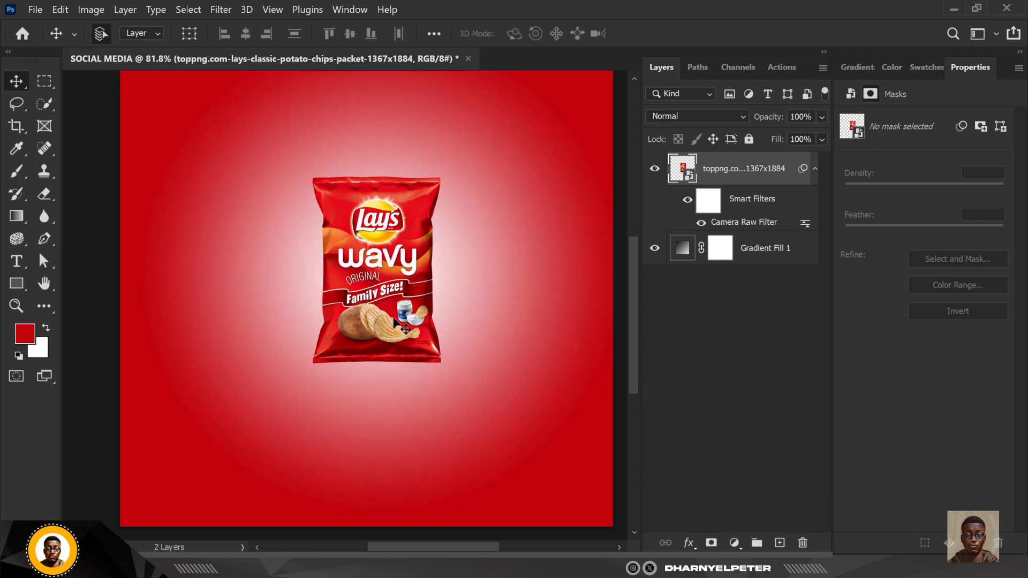
- Create a new layer above the gradient fill and paint a white glow behind the packet with a soft 900 px brush
left_click(755, 252)
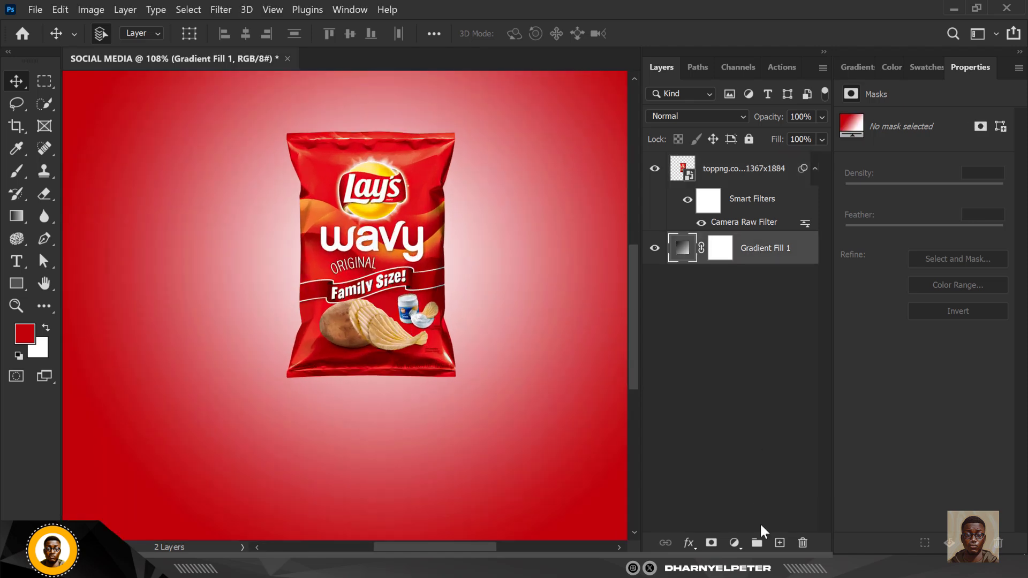
left_click(778, 543)
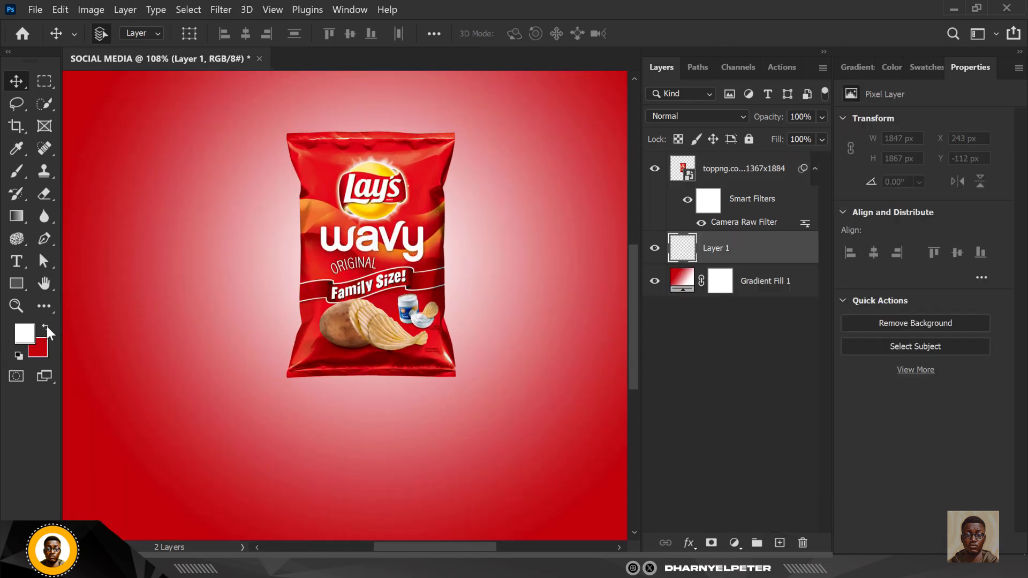
left_click(16, 174)
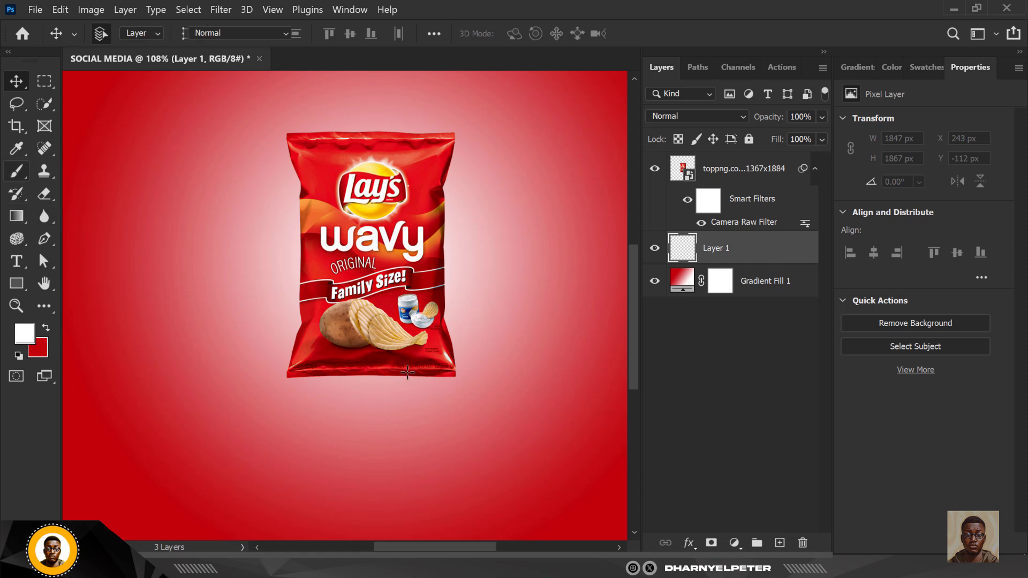
scroll(390, 274, "down", 3)
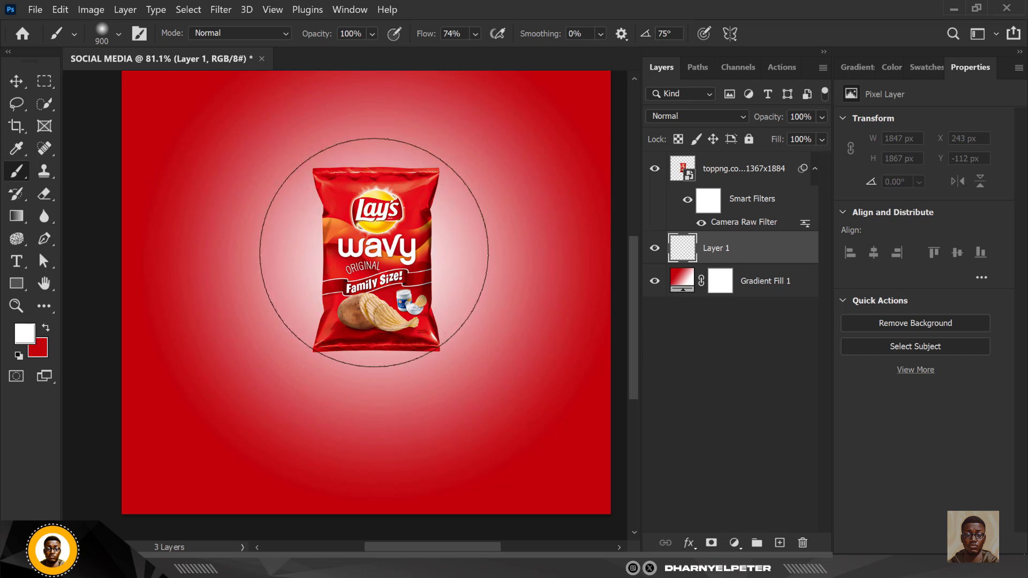
left_click(370, 232)
left_click(370, 232)
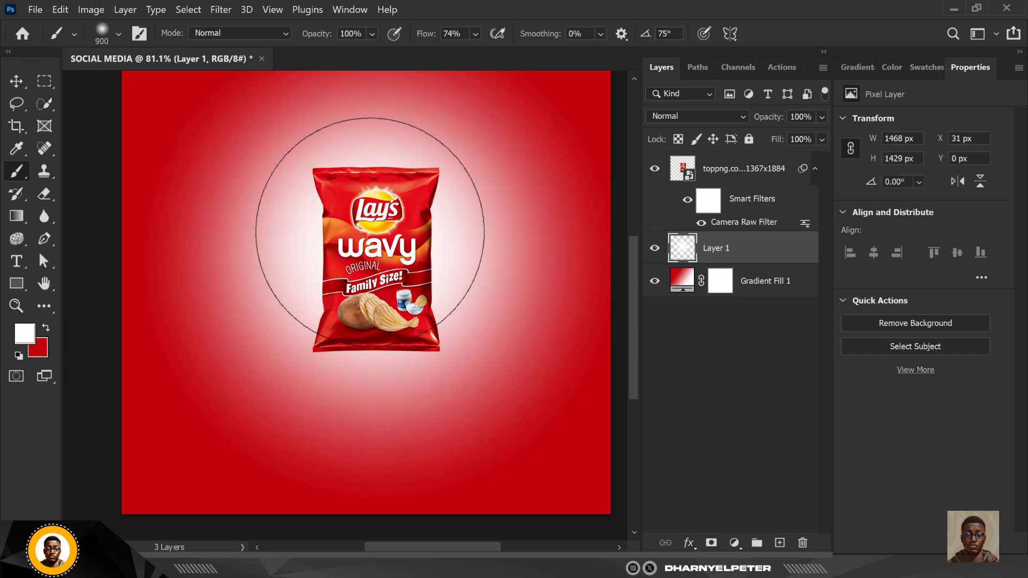
left_click(374, 271)
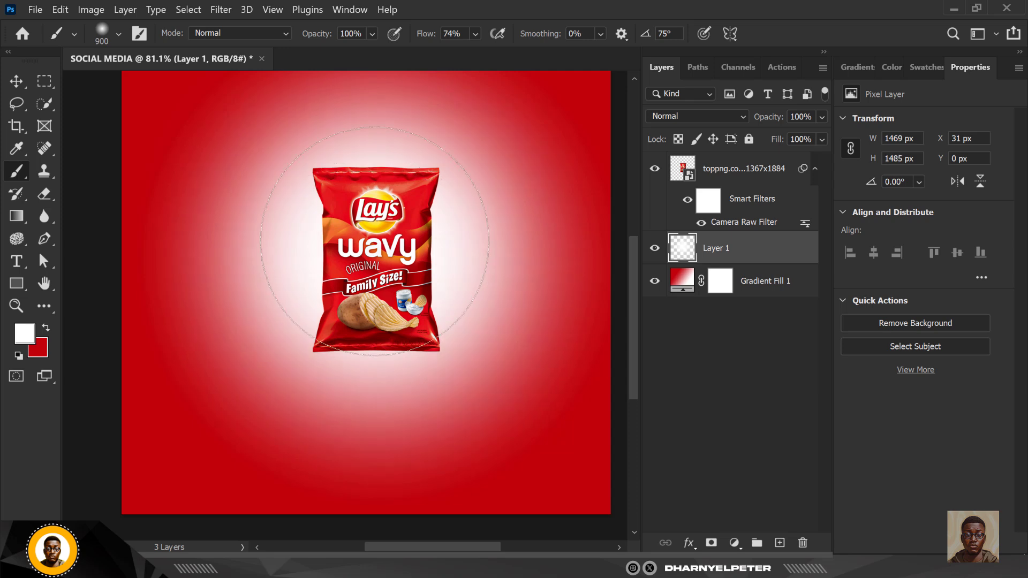
- Widen the white glow behind the packet with one more dab of a 1000 px soft brush
scroll(374, 272, "down", 3)
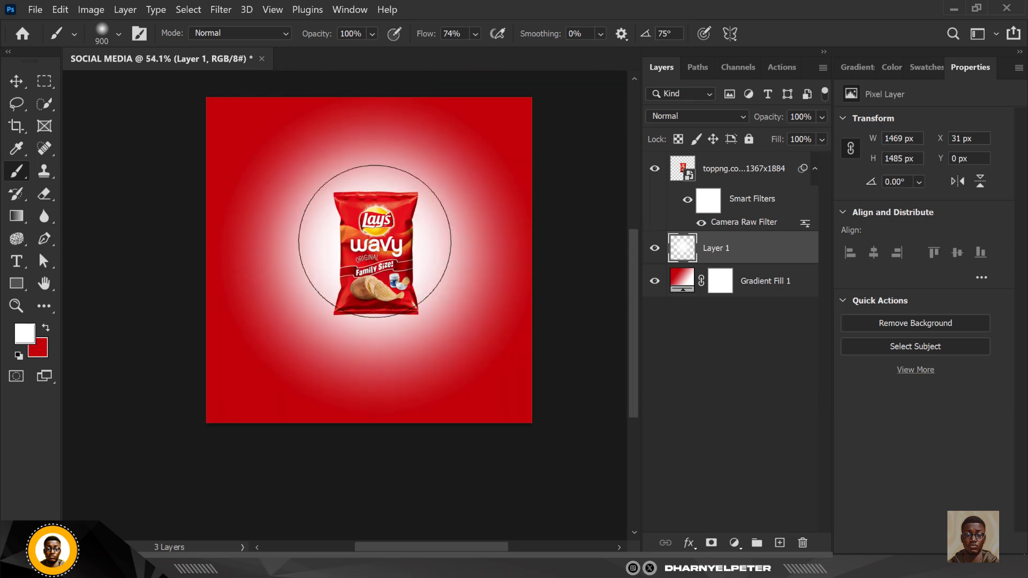
scroll(376, 238, "up", 2)
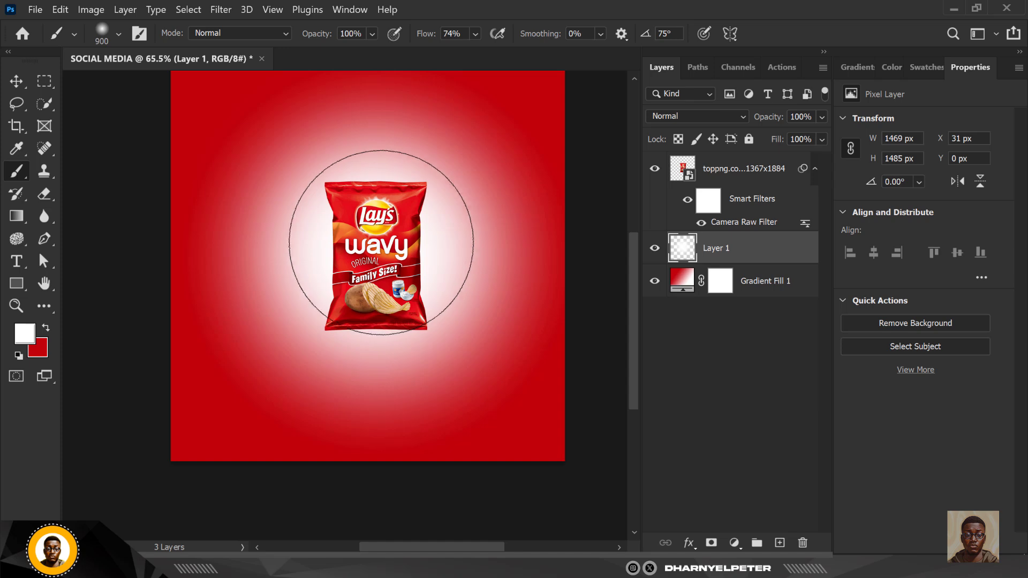
key("bracketright")
left_click(337, 347)
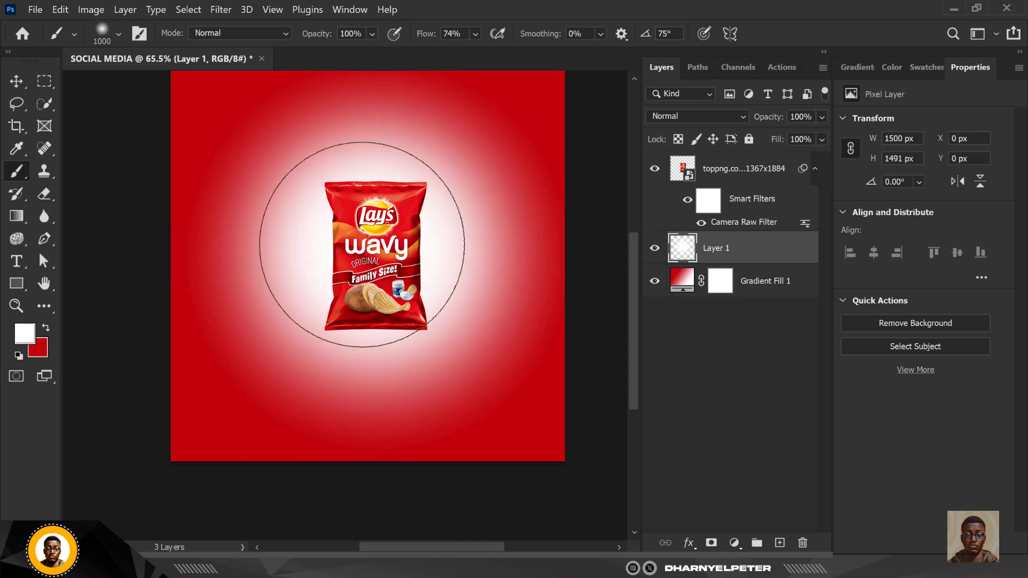
scroll(356, 238, "down", 2)
scroll(359, 249, "up", 2)
scroll(360, 252, "up", 1)
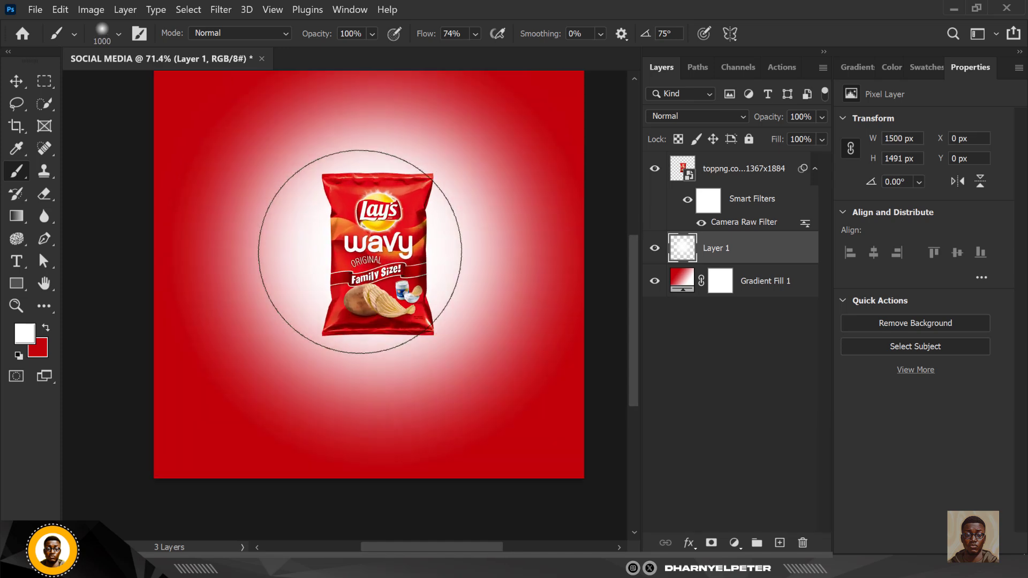
- Reduce the opacity of the white glow layer to 83%
left_click(821, 117)
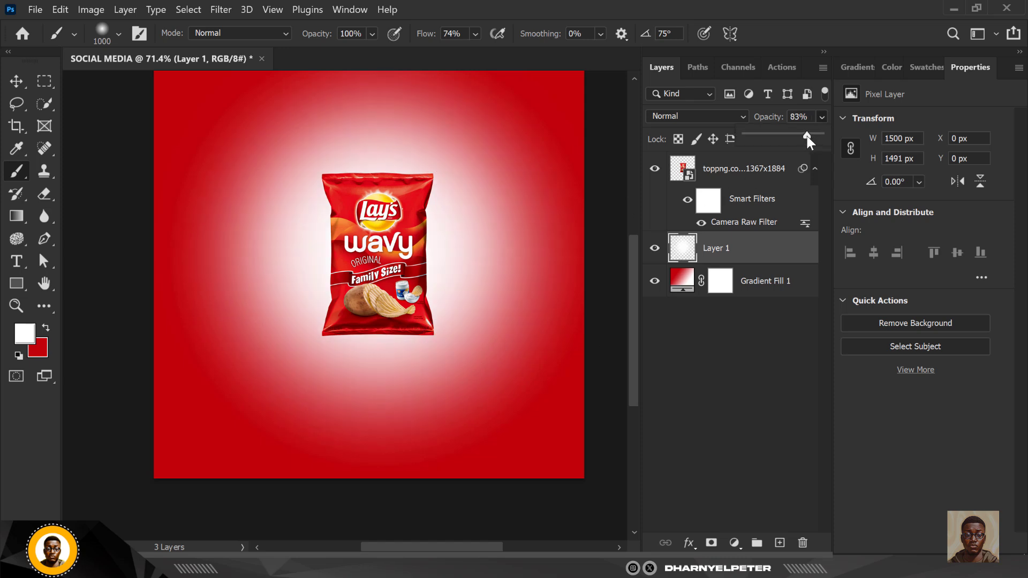
left_click(16, 81)
scroll(361, 336, "up", 2)
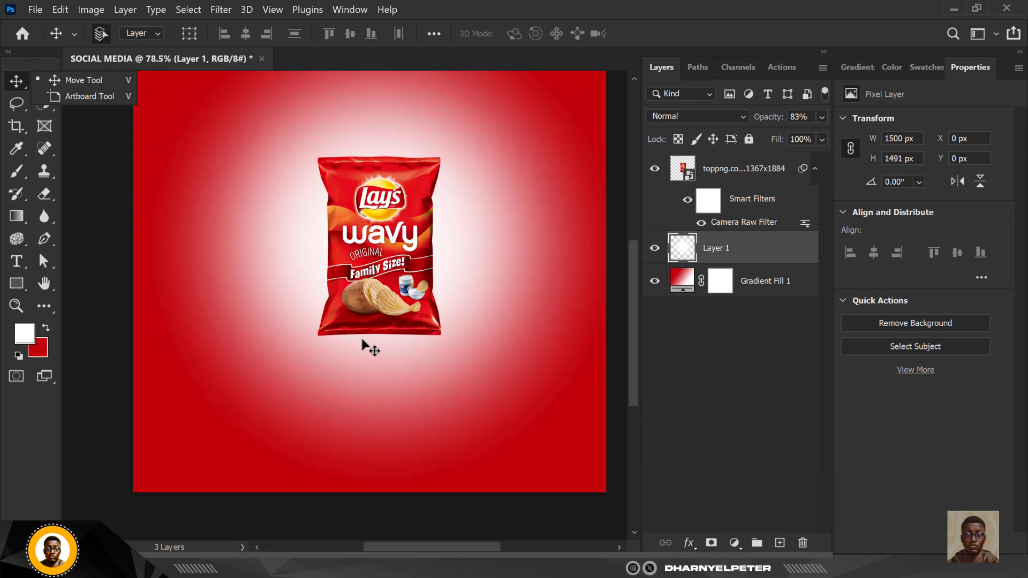
- Set the Brush tool's foreground color to very dark red, 1e0404, with flow at 100%
left_click(16, 172)
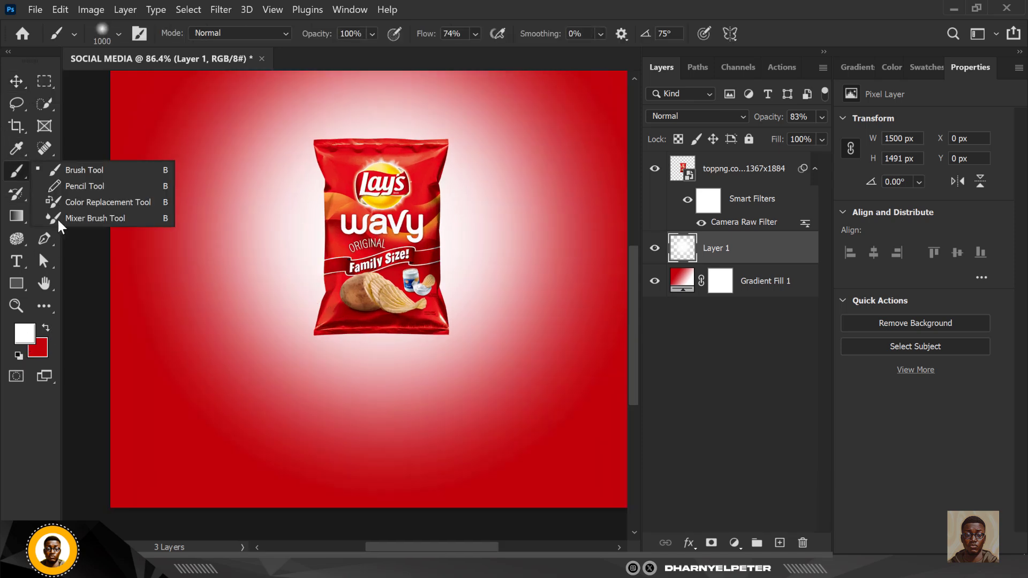
left_click(83, 170)
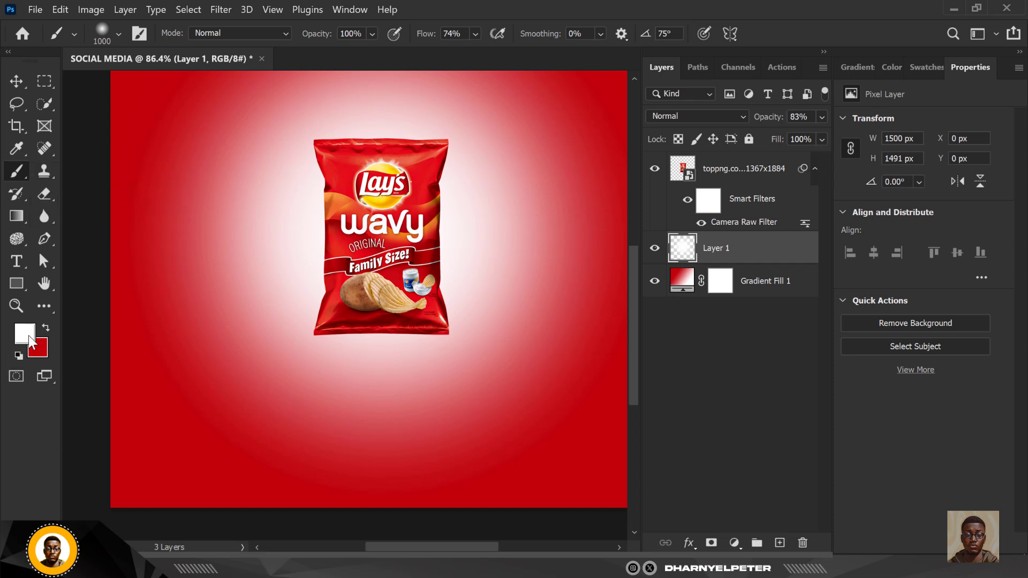
left_click(29, 338)
left_click(421, 315)
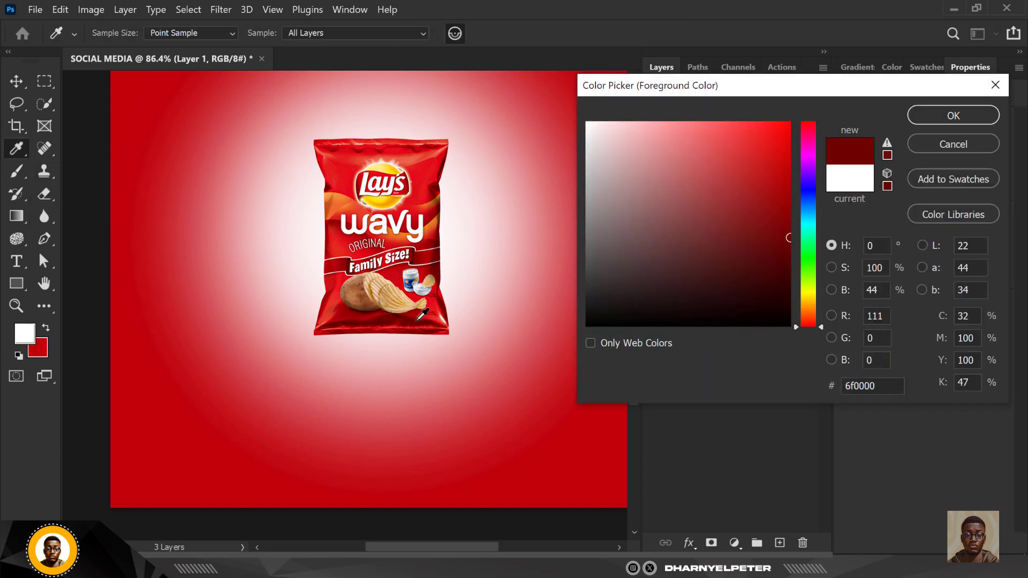
left_click(871, 385)
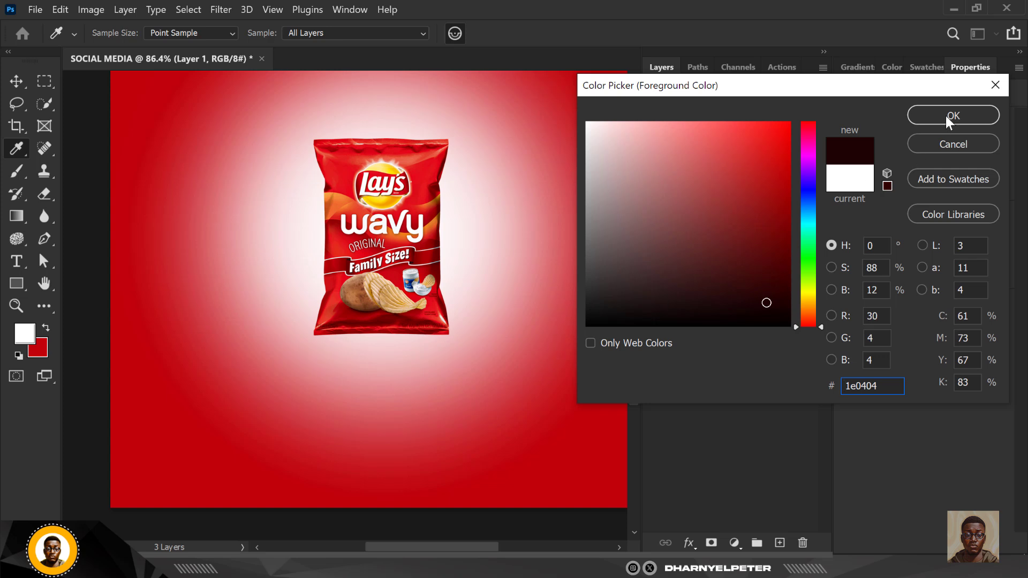
key("b")
key("Return")
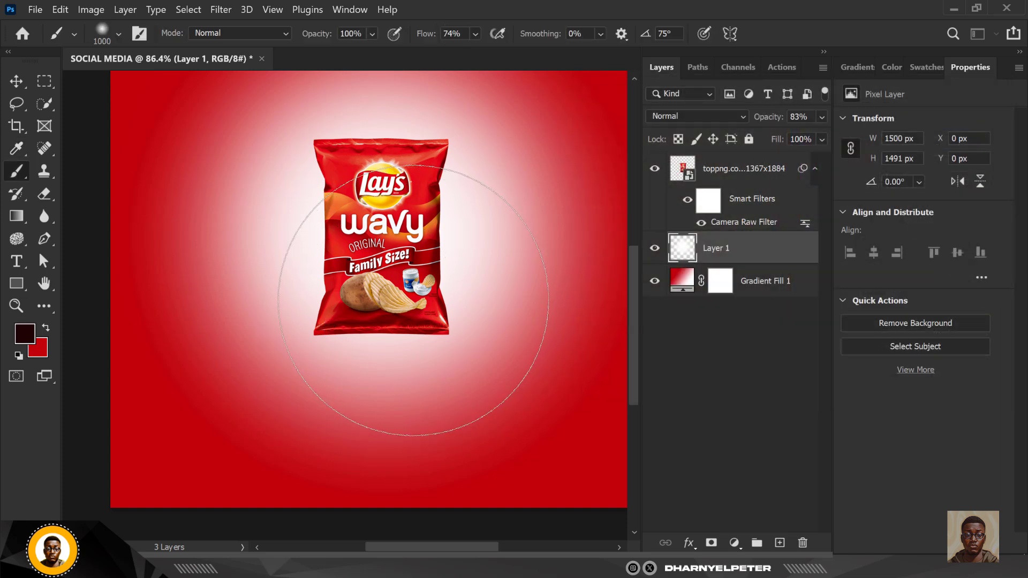
- Shrink the brush to 600 px and hide the white glow layer, Layer 1
key("bracketleft")
key("bracketleft")
key("bracketleft")
key("bracketleft")
key("bracketleft")
key("bracketleft")
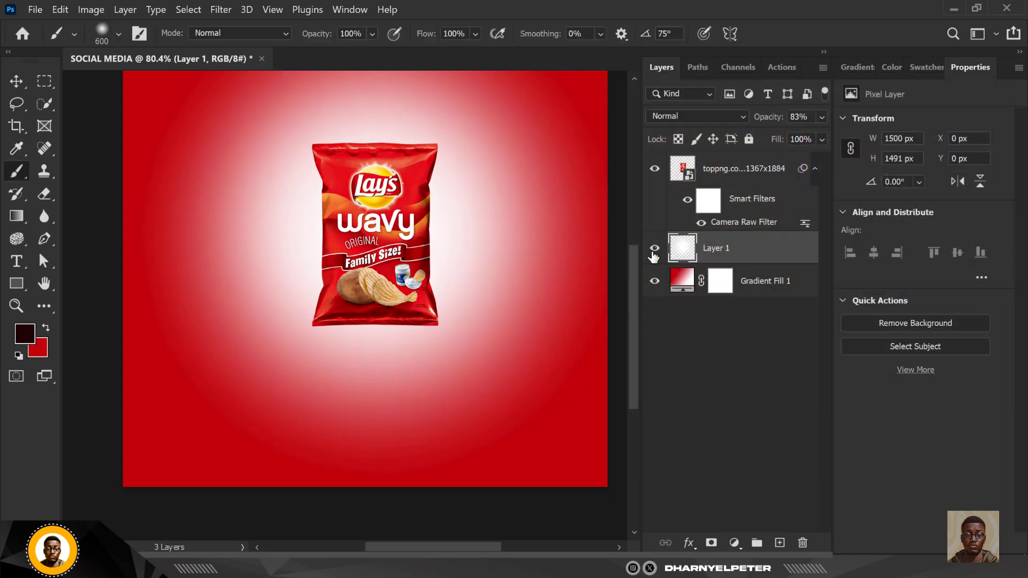
left_click(654, 249)
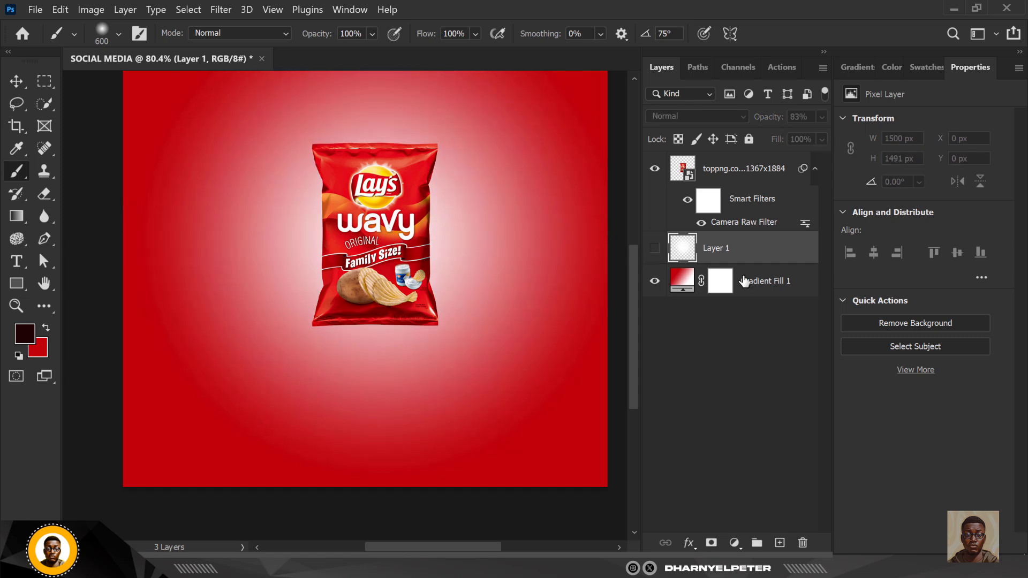
- Show the white glow layer again and paint a soft dark shadow behind the packet's lower half on a new layer above it
left_click(654, 248)
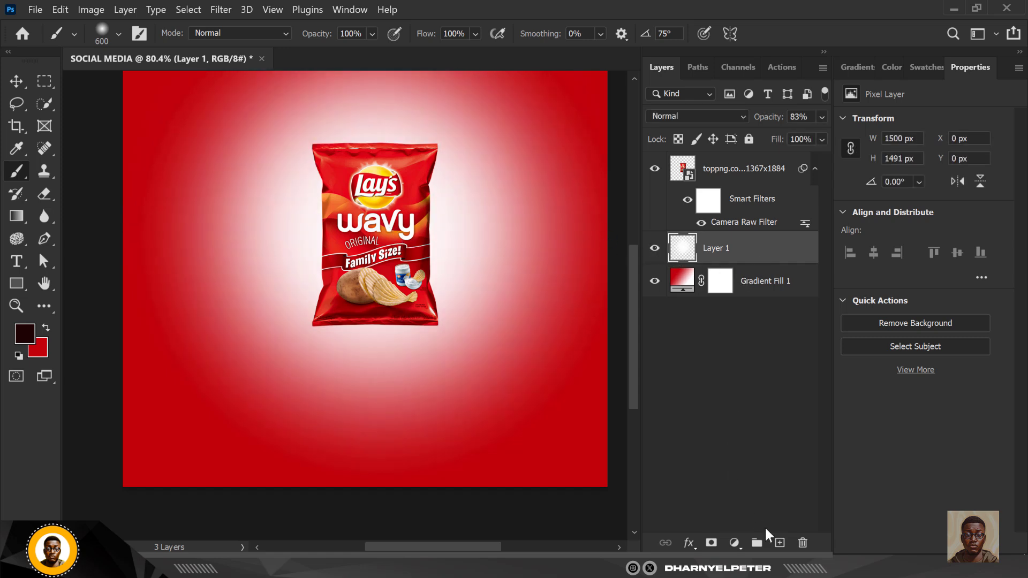
left_click(779, 543)
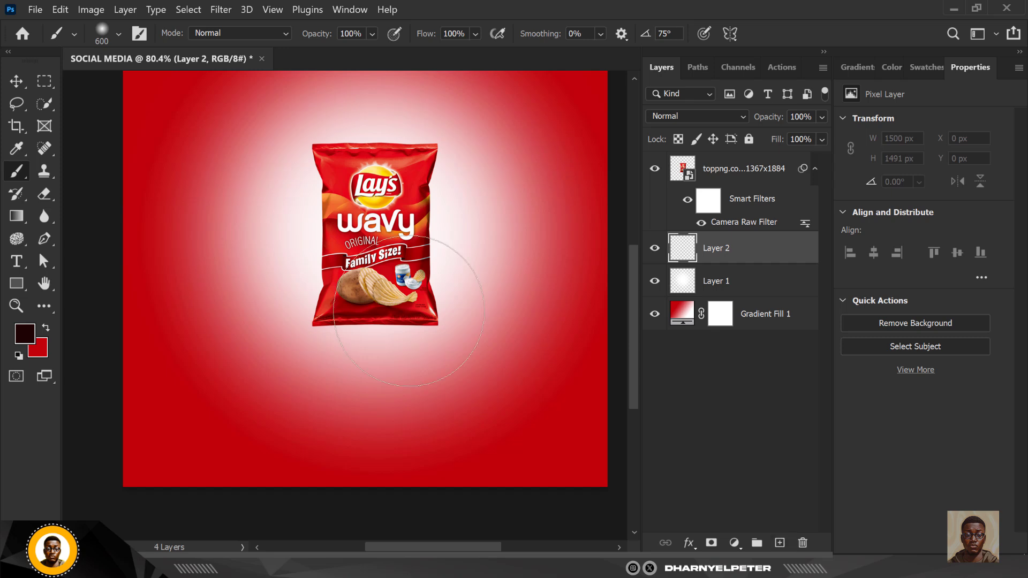
left_click(378, 301)
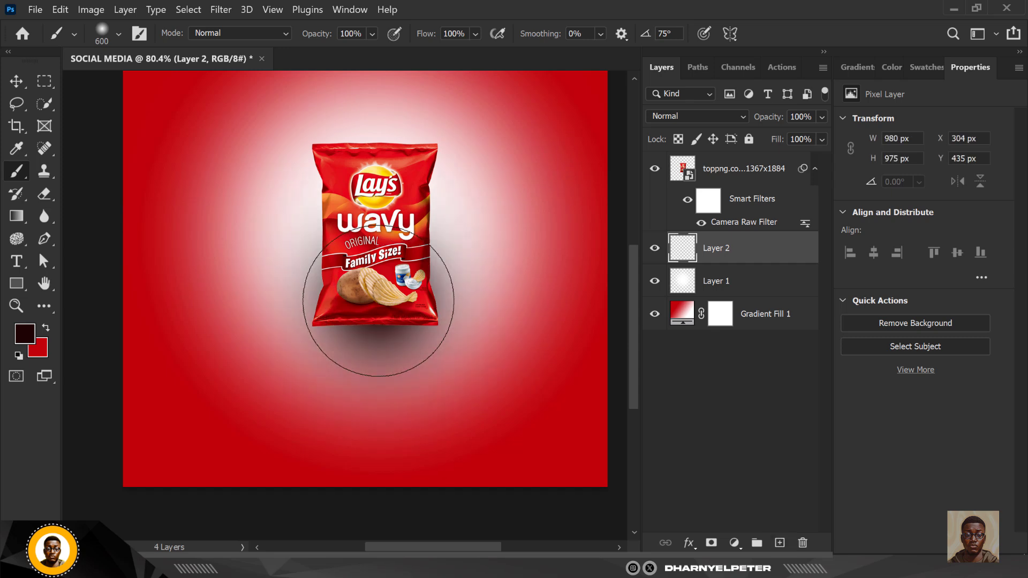
left_click(378, 300)
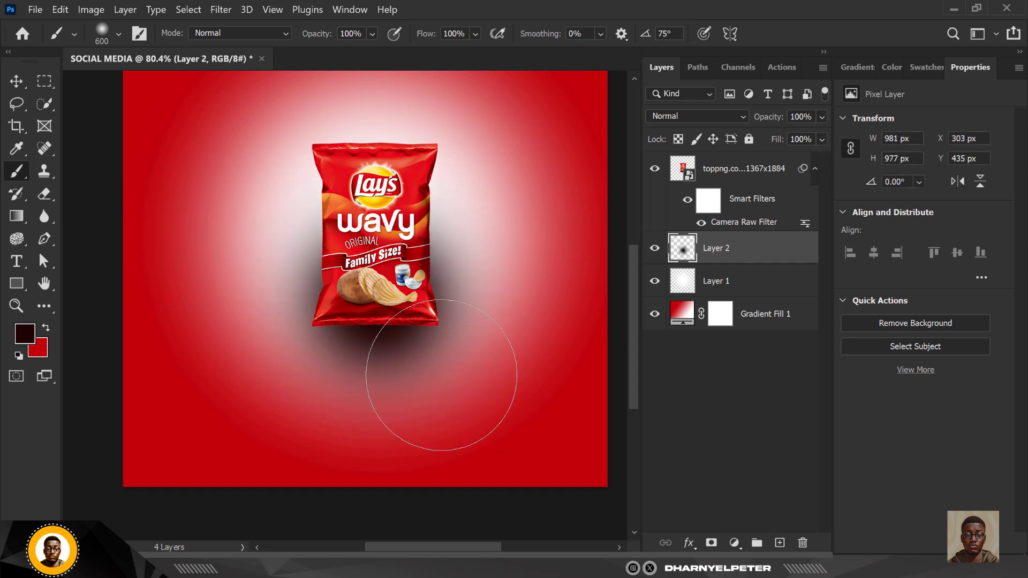
- Flatten the dark shadow to 7.57% of its height and position it as a thin ground shadow under the packet's base
key("ctrl+t")
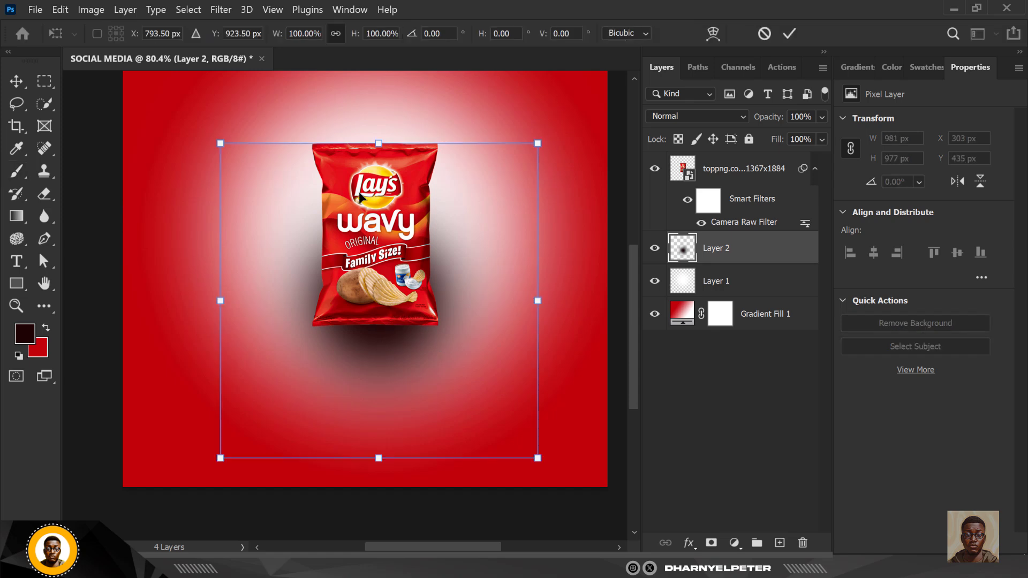
left_click_drag(381, 157, 423, 335)
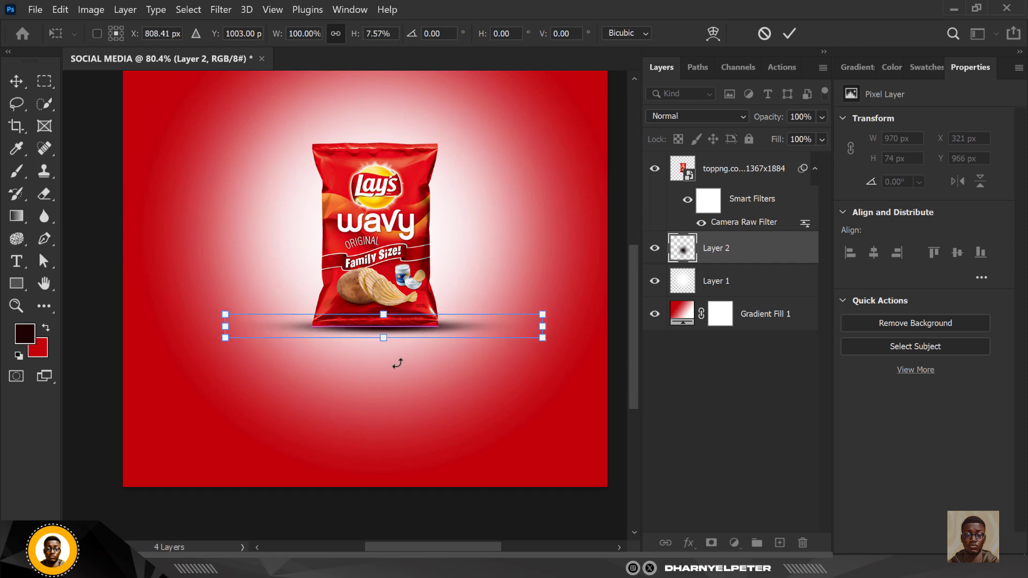
key("Return")
key("b")
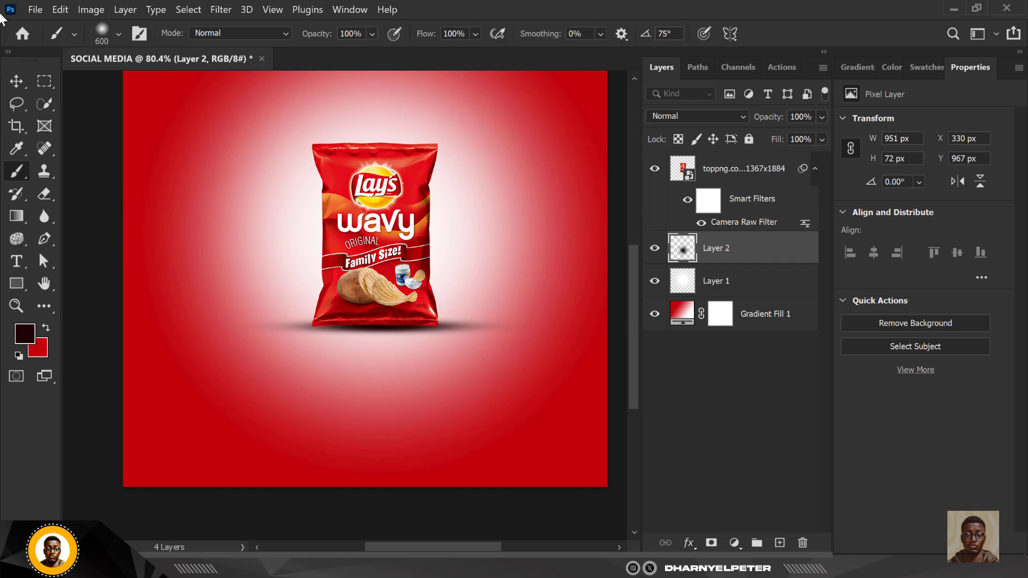
- Enlarge the Lay's packet proportionally about its centre to a scale of 18.62%
left_click(17, 82)
scroll(462, 307, "down", 5)
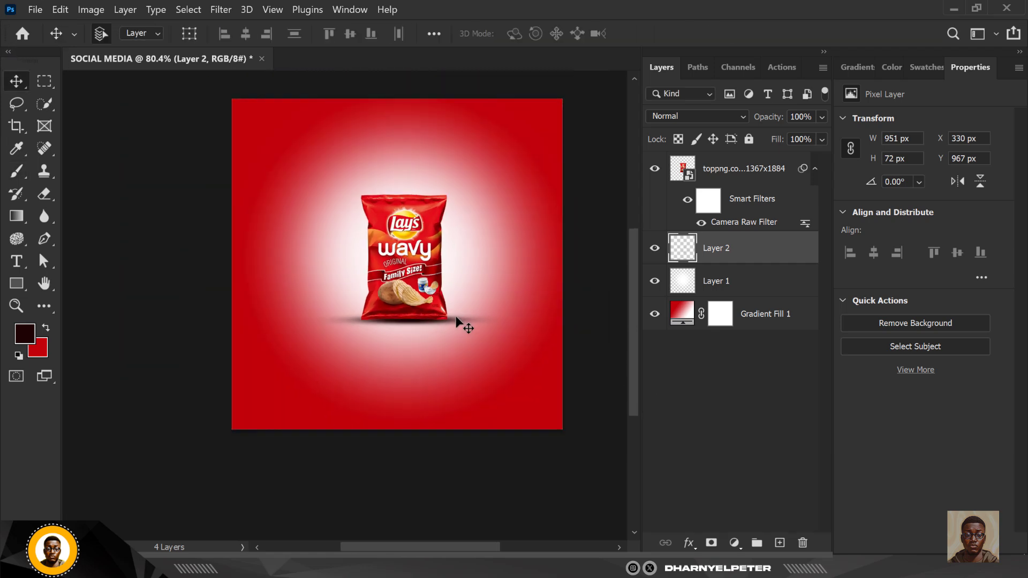
scroll(402, 266, "up", 5)
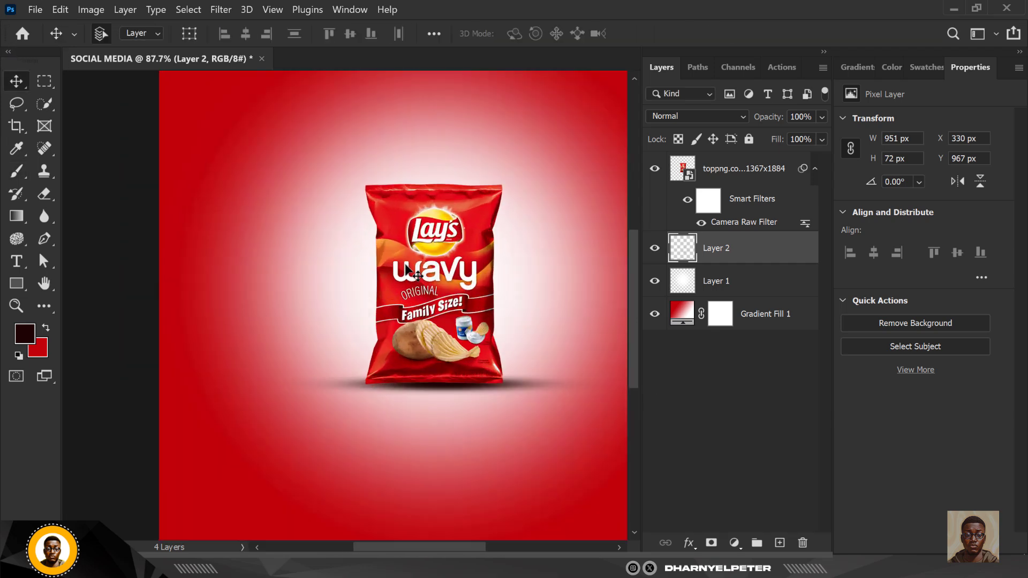
scroll(407, 275, "down", 1)
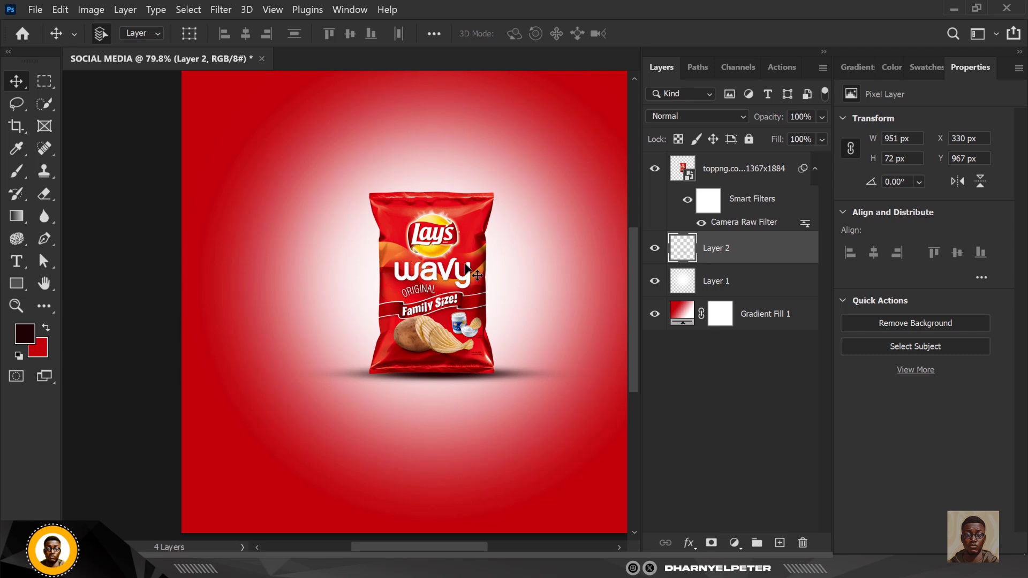
left_click(447, 272)
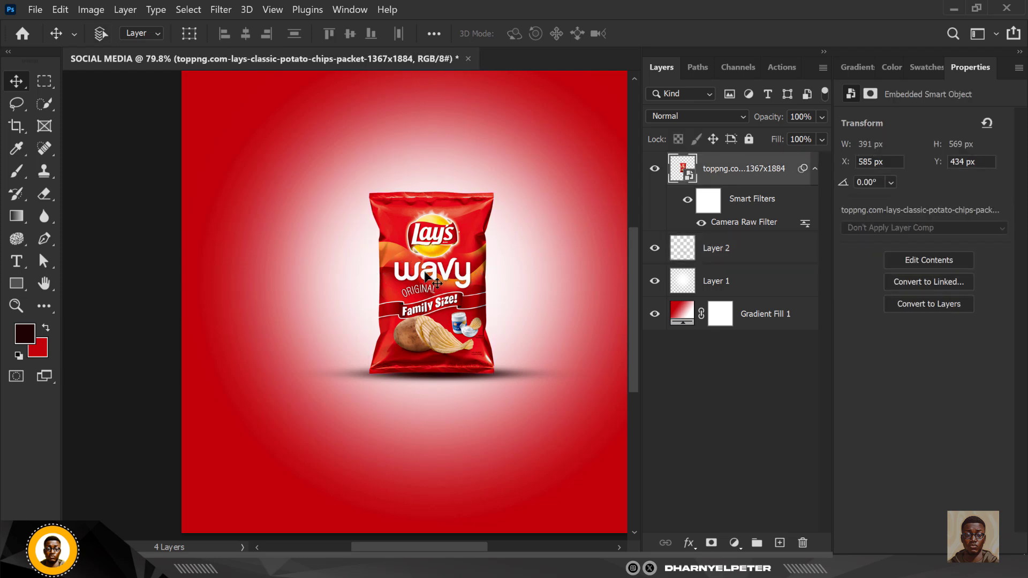
key("ctrl+t")
scroll(423, 268, "down", 2)
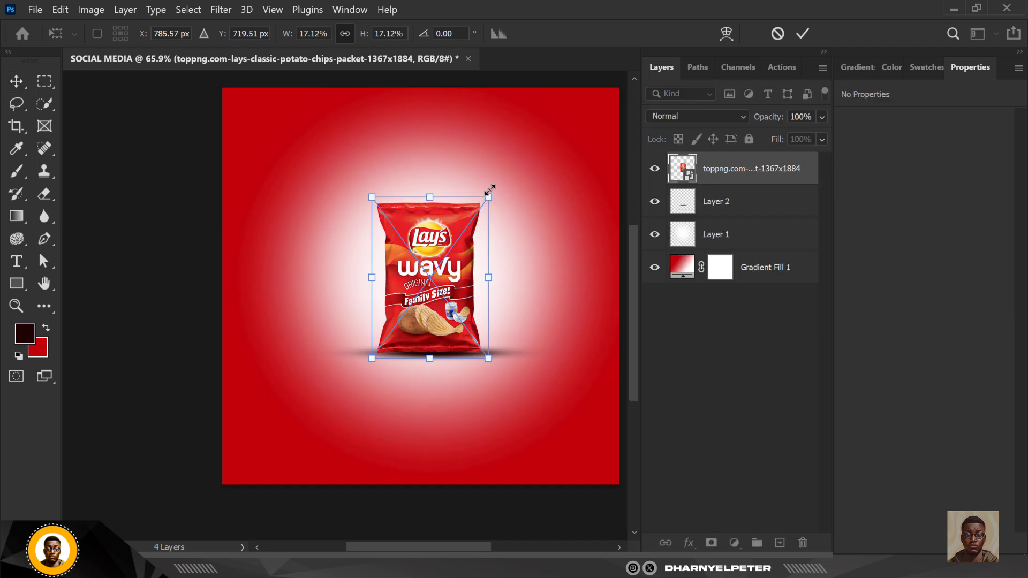
left_click_drag(489, 189, 490, 188)
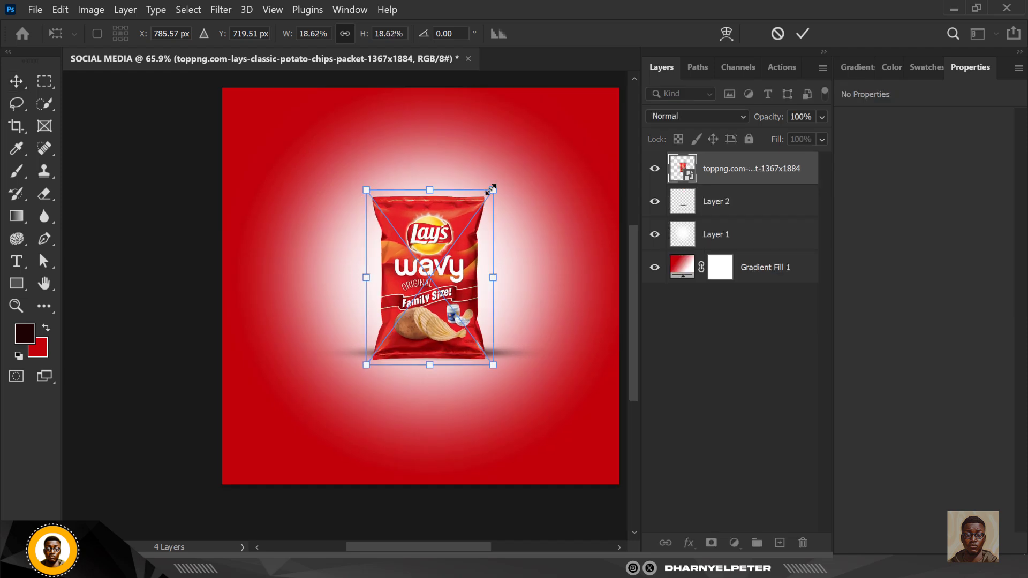
key("Return")
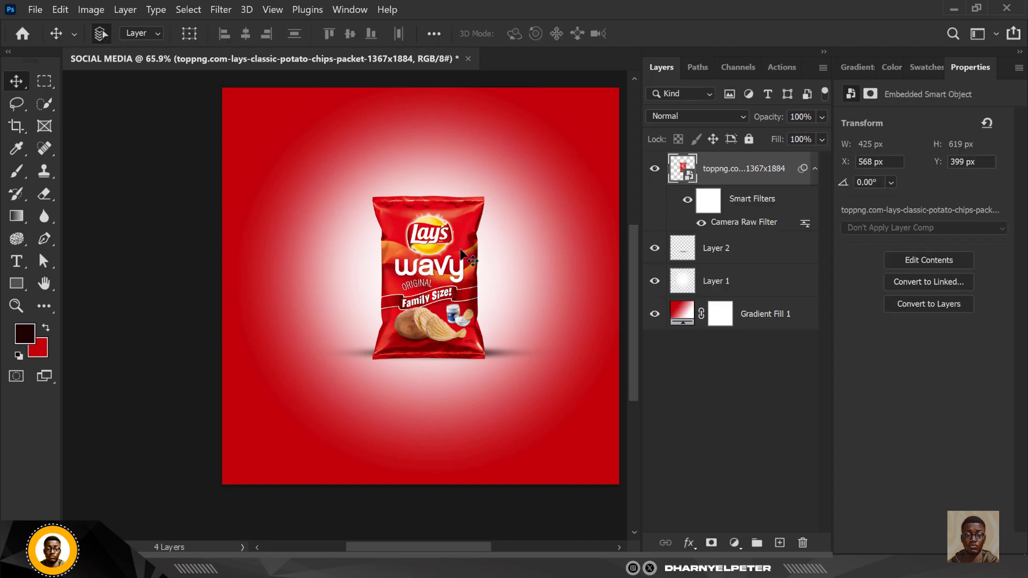
- Nudge the packet up to Y 389 px so its base rests on the ground shadow
key("shift+Up")
key("shift+Up")
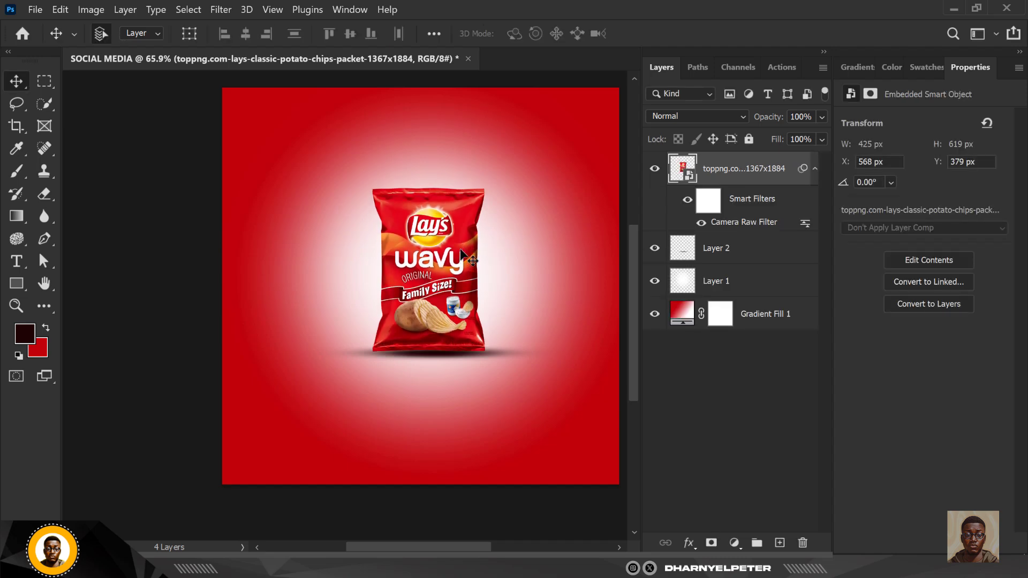
key("shift+Down")
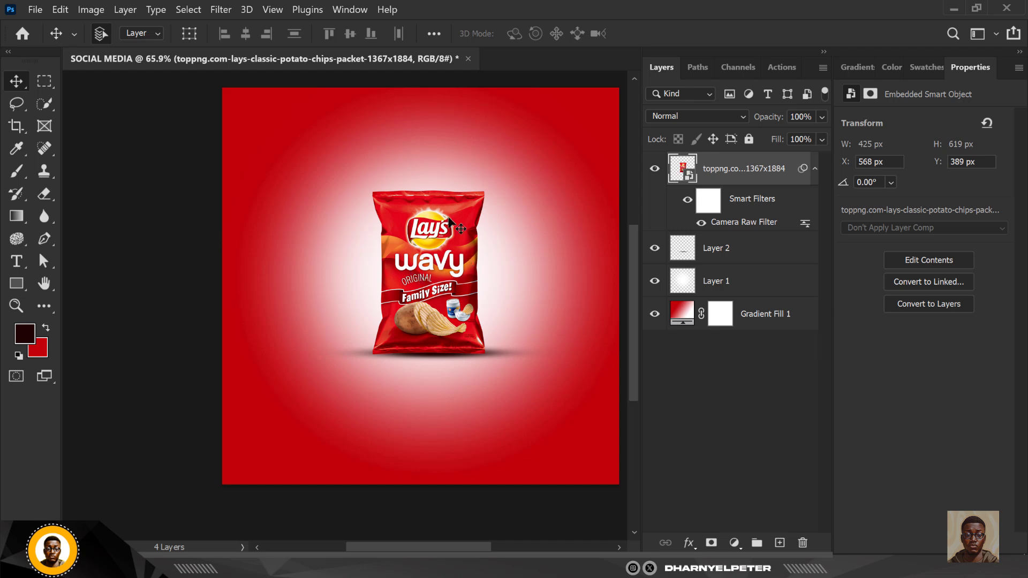
scroll(450, 222, "down", 2)
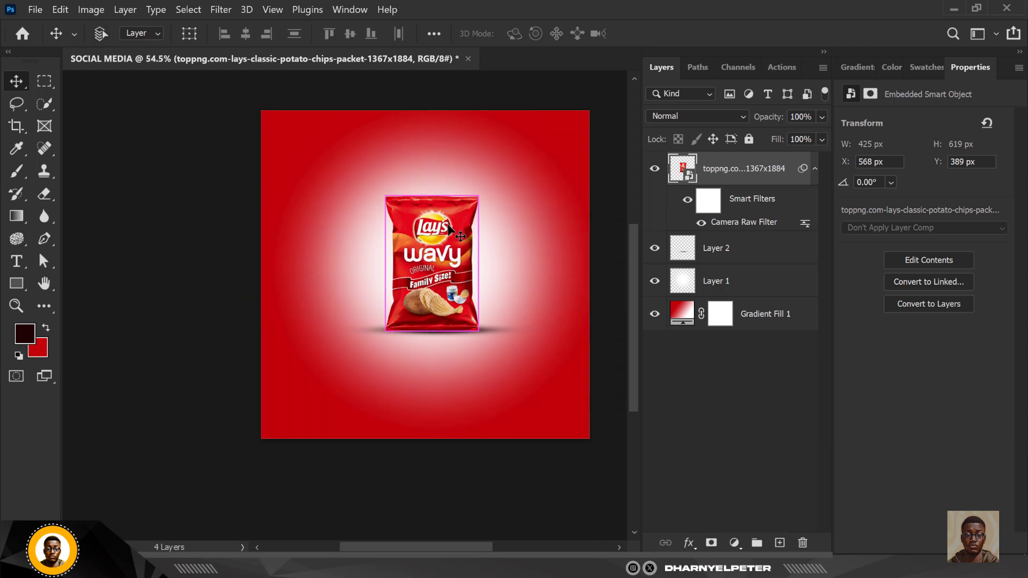
scroll(448, 226, "up", 3)
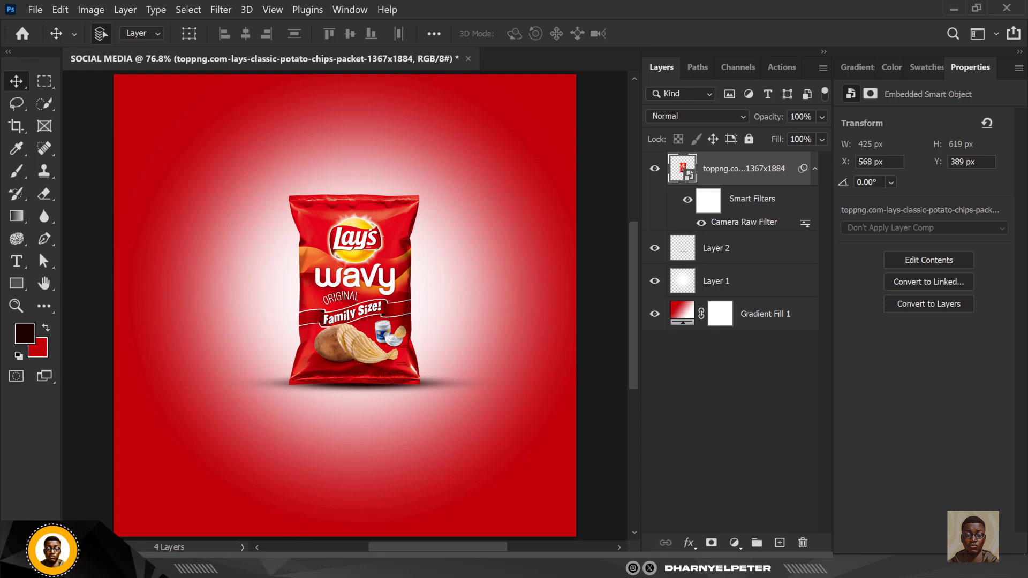
- Place the flying potato chips image from the RESOURCE folder above the packet layer and scale it to 22.19% about its centre
key("alt+Tab")
left_click(174, 134)
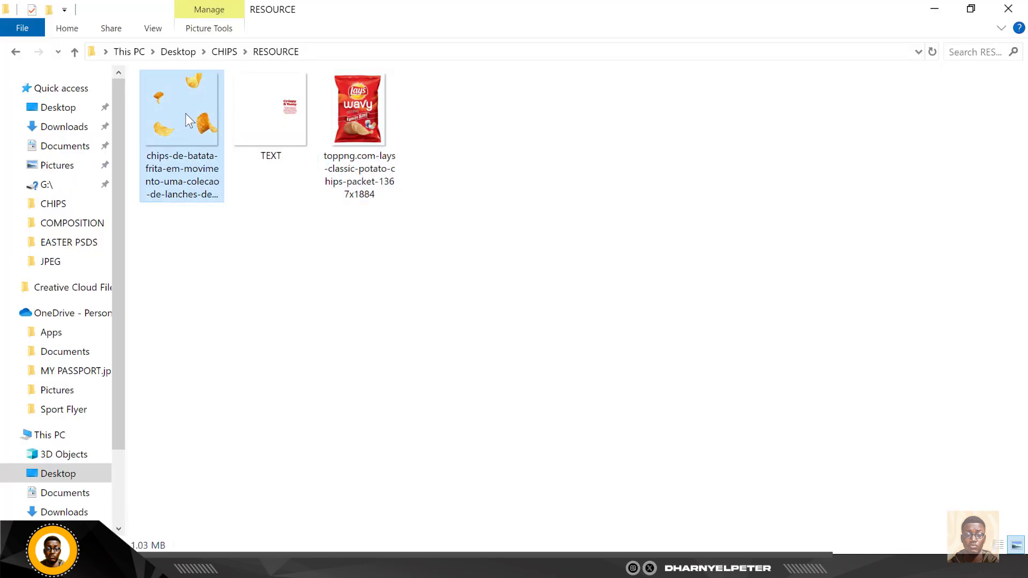
left_click_drag(186, 113, 424, 319)
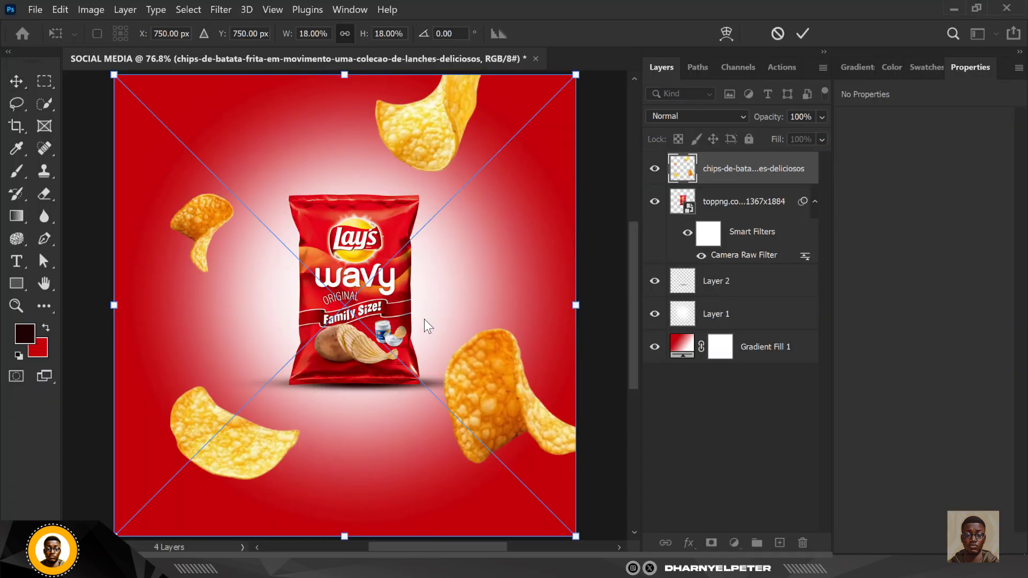
scroll(283, 229, "down", 1)
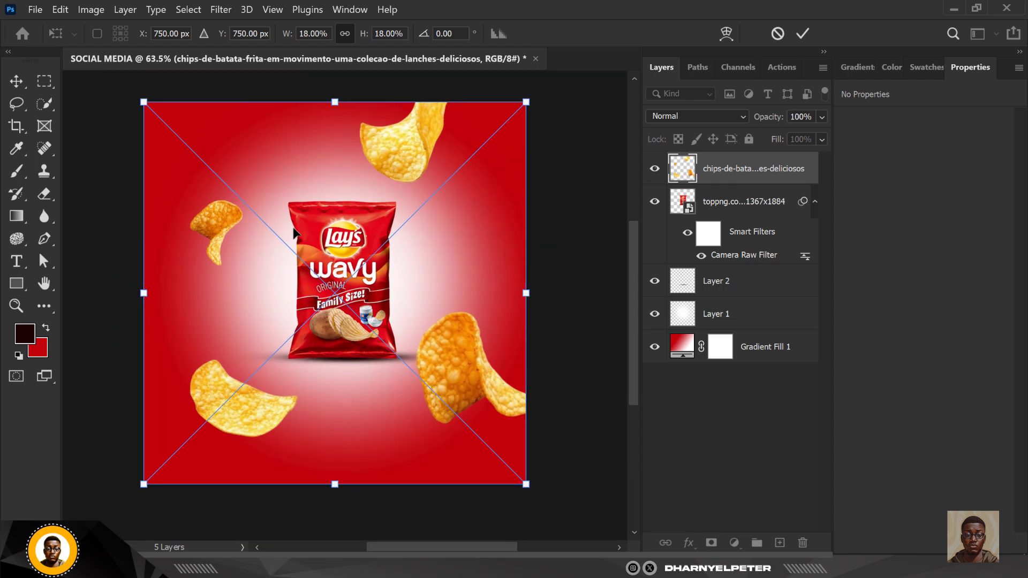
scroll(286, 229, "down", 1)
left_click_drag(503, 115, 544, 77)
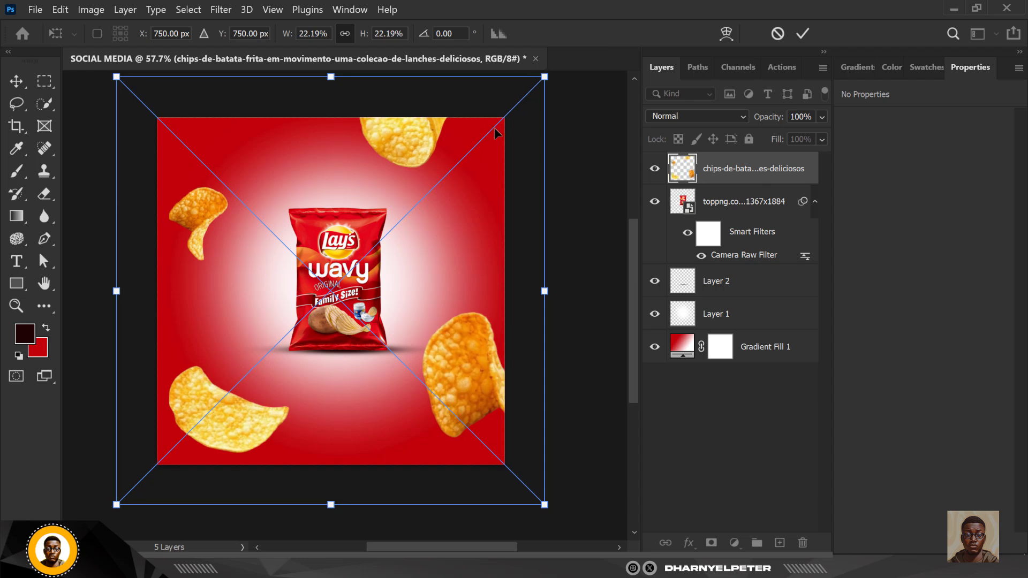
key("Return")
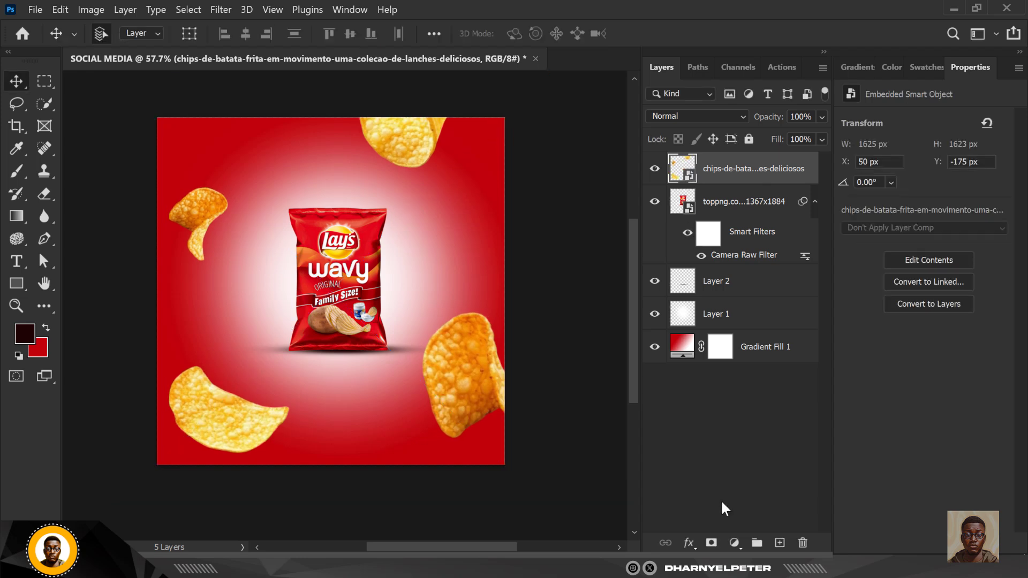
- Darken the flying chips with a clipped Curves adjustment, bending the RGB curve to input 152, output 102
left_click(734, 543)
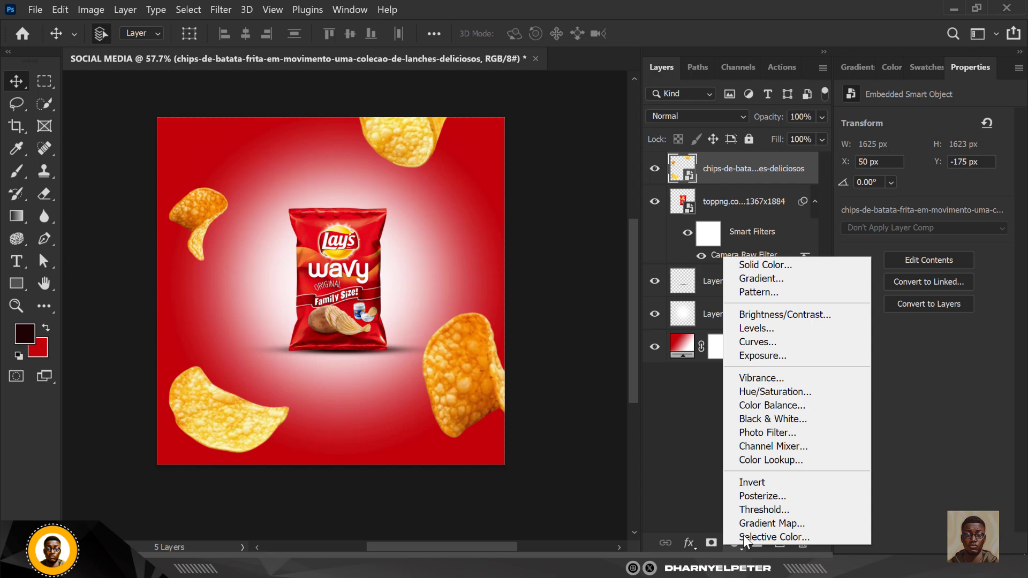
left_click(769, 342)
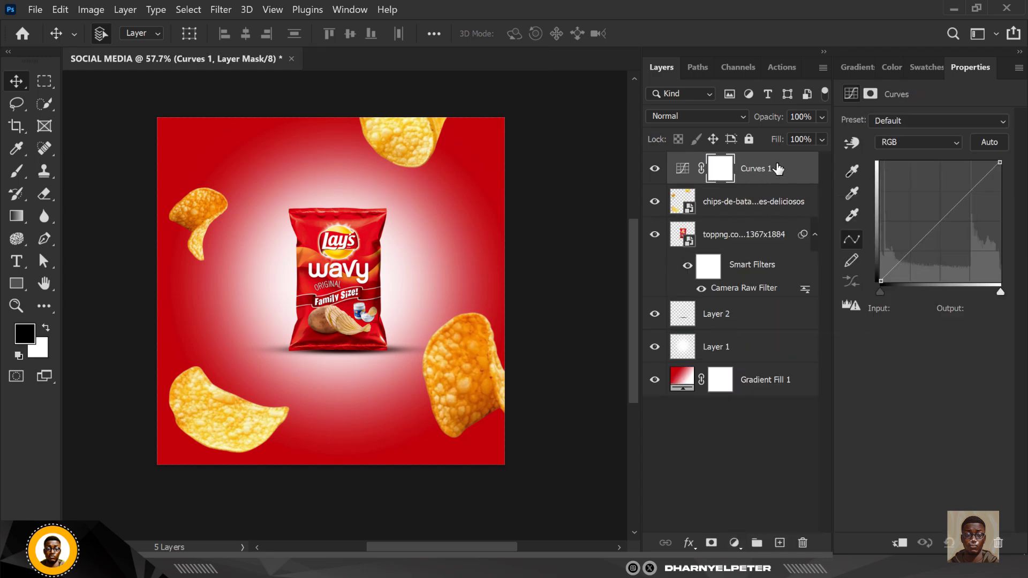
right_click(778, 169)
left_click(846, 307)
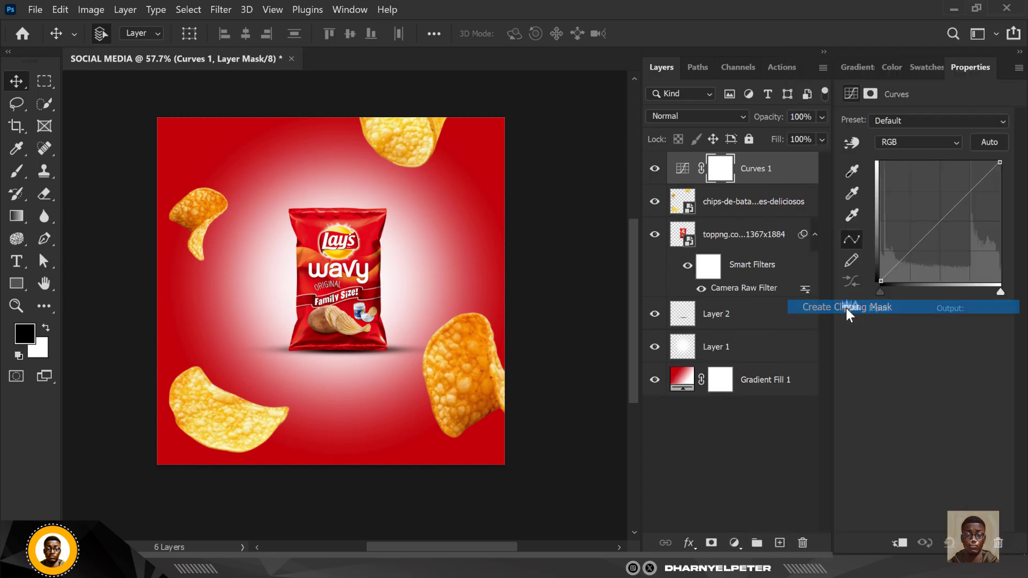
left_click_drag(940, 219, 951, 233)
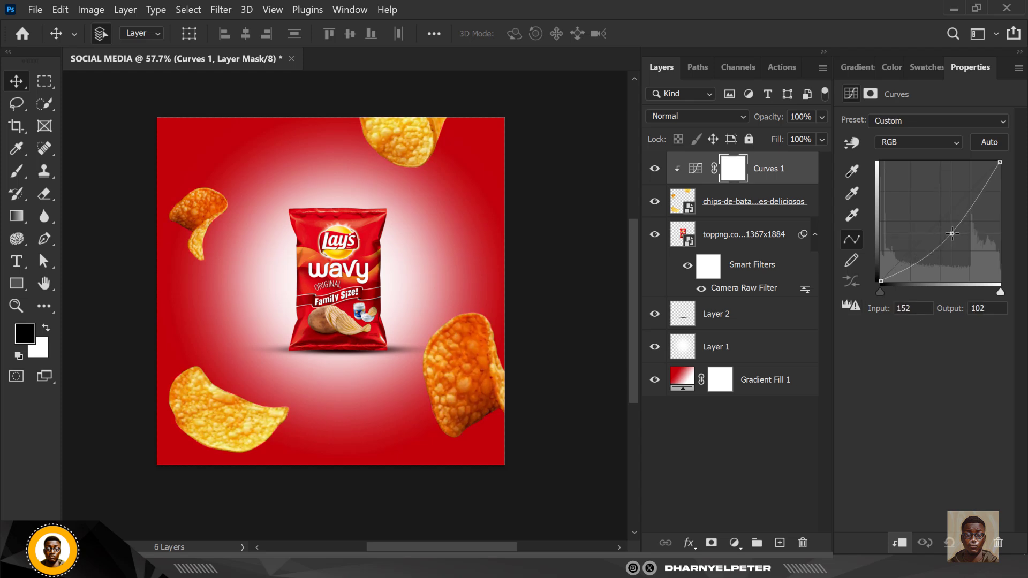
- Apply a Gaussian Blur with a radius of 8.4 pixels to the flying chips layer
left_click(767, 206)
left_click(214, 11)
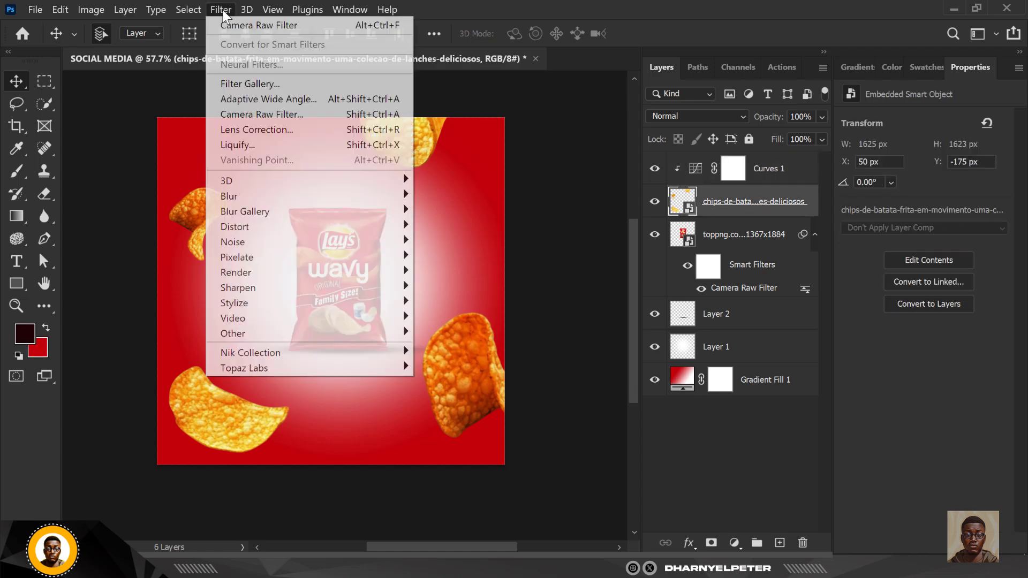
mouse_move(258, 197)
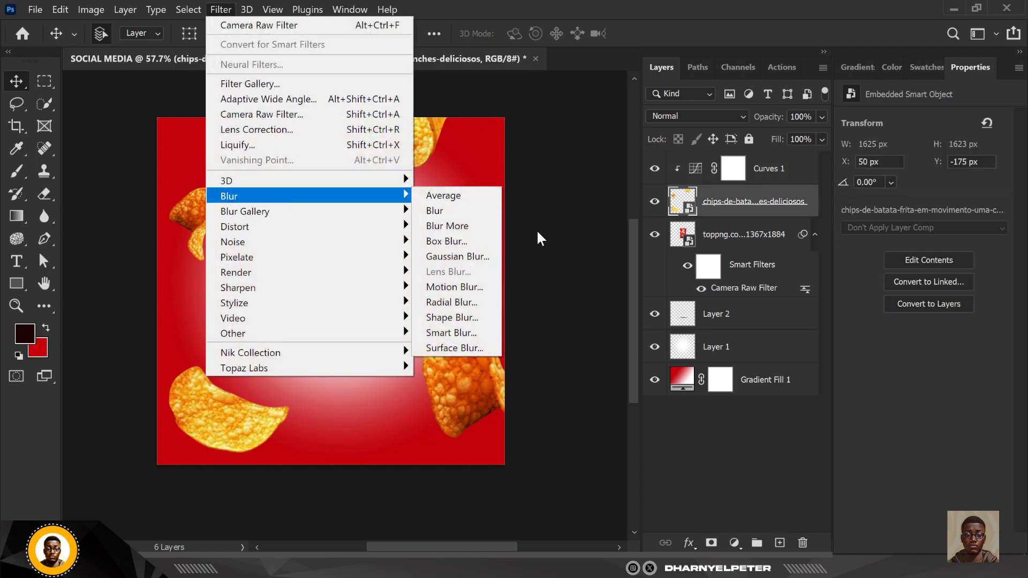
left_click(457, 257)
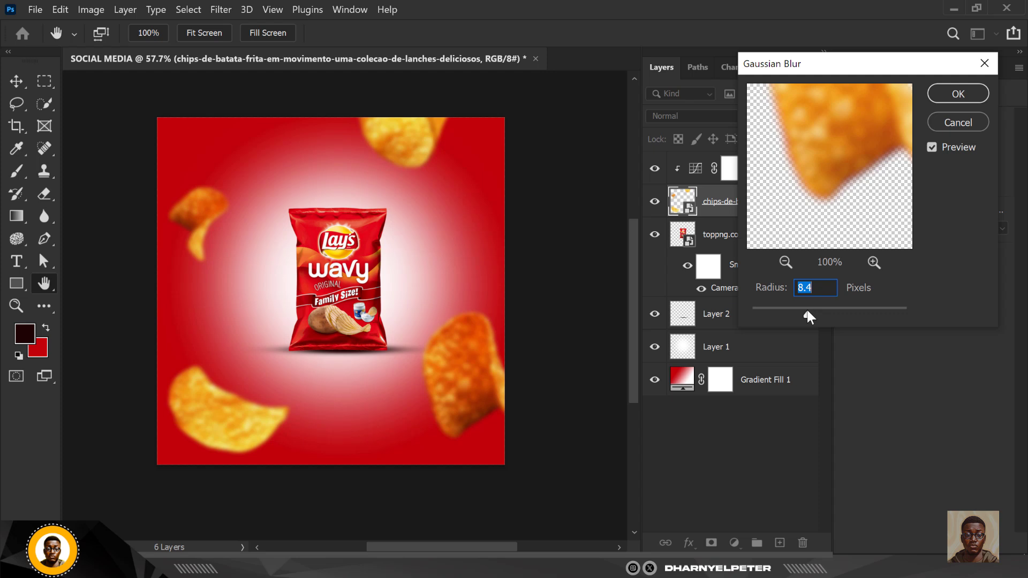
left_click(983, 93)
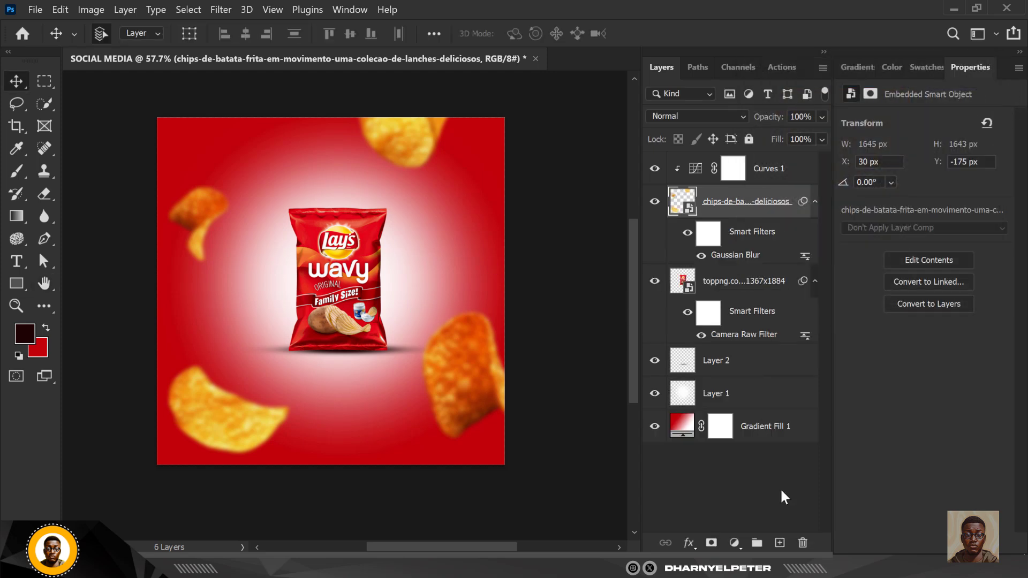
- Add a second Curves adjustment clipped to the flying chips and raise its Red channel to input 110, output 138
left_click(740, 544)
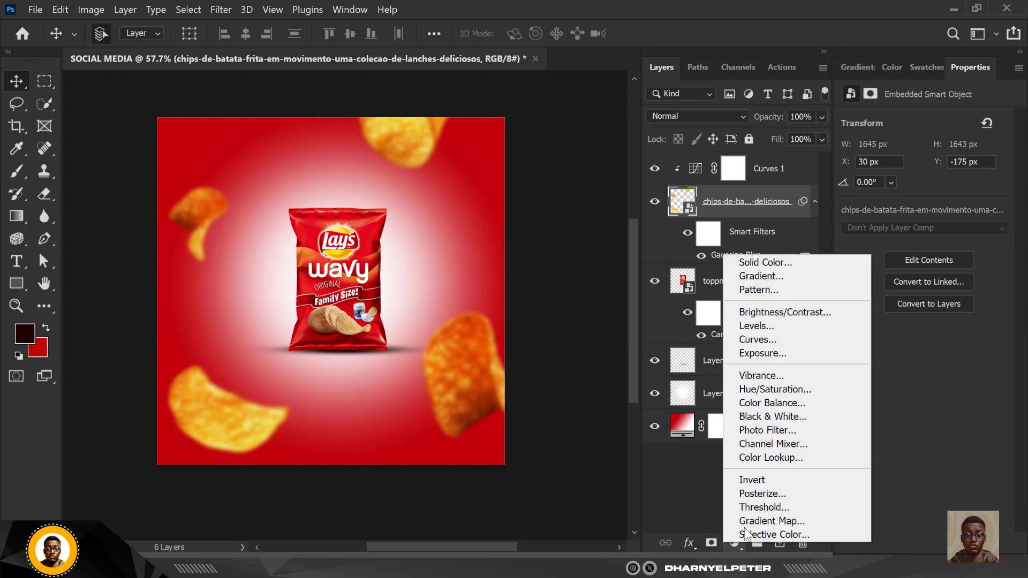
left_click(775, 335)
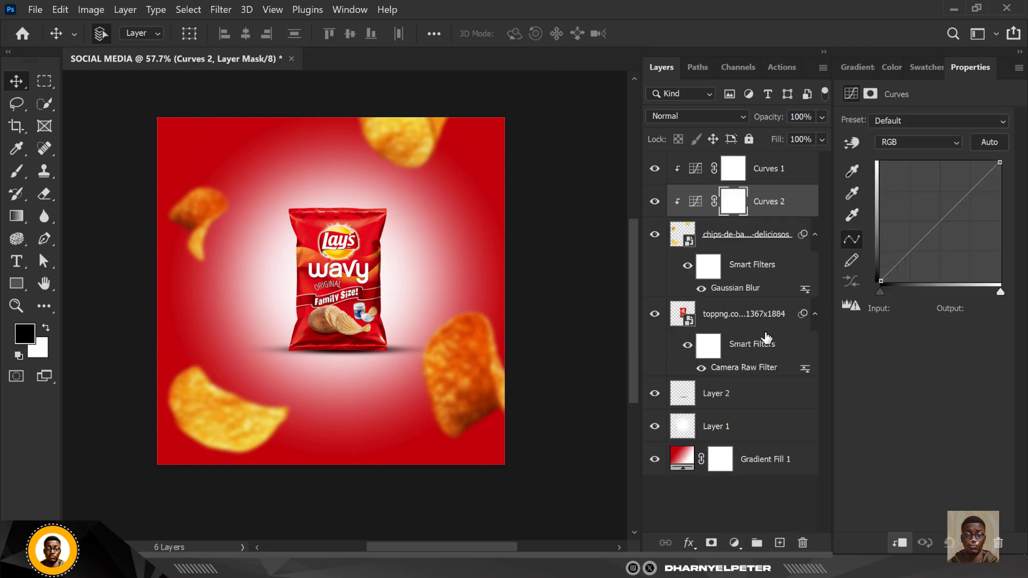
left_click(914, 143)
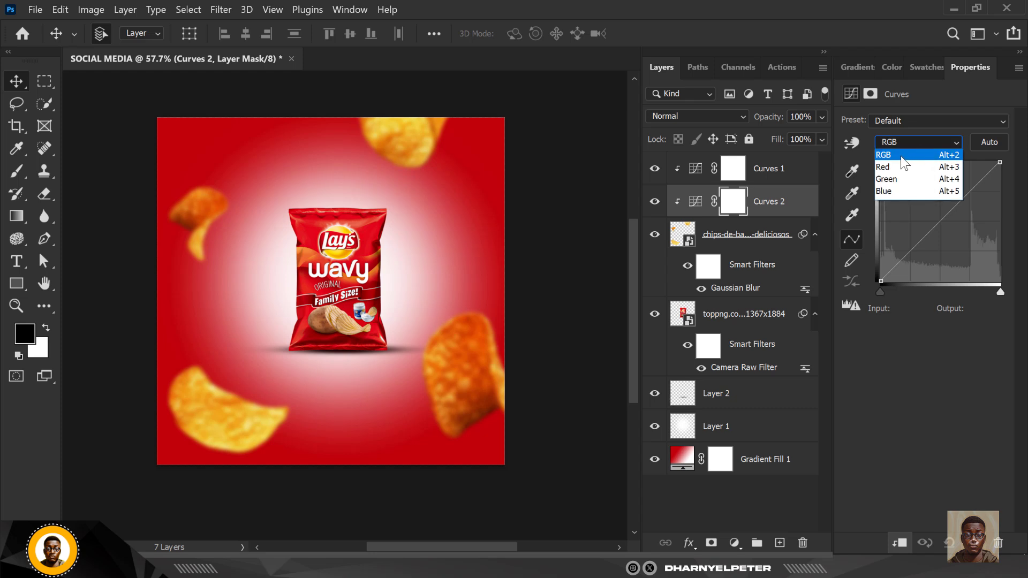
left_click(893, 164)
left_click_drag(933, 229, 934, 220)
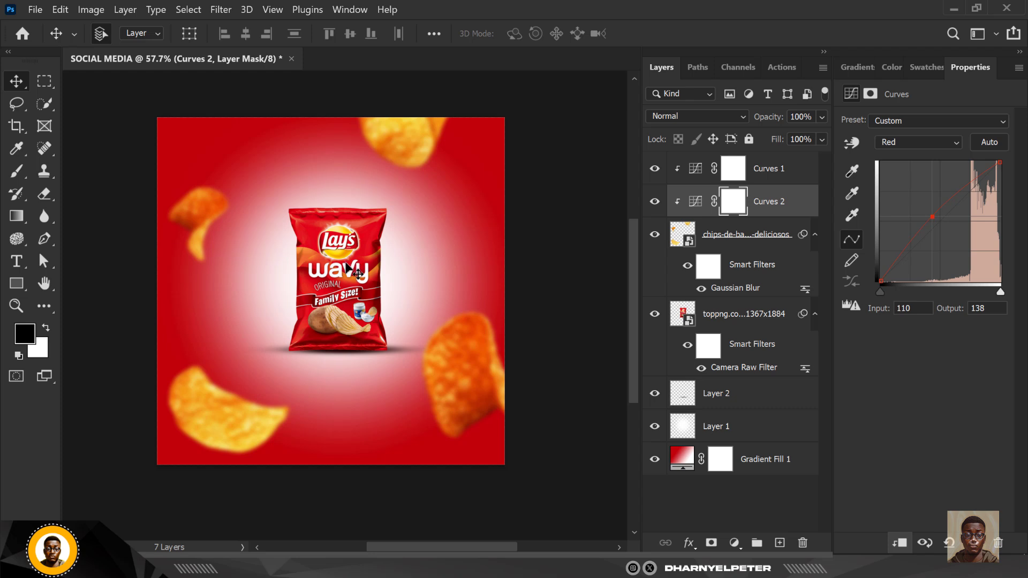
- Add a new layer directly above the Lay's packet and clip it to the packet layer
scroll(345, 271, "up", 1)
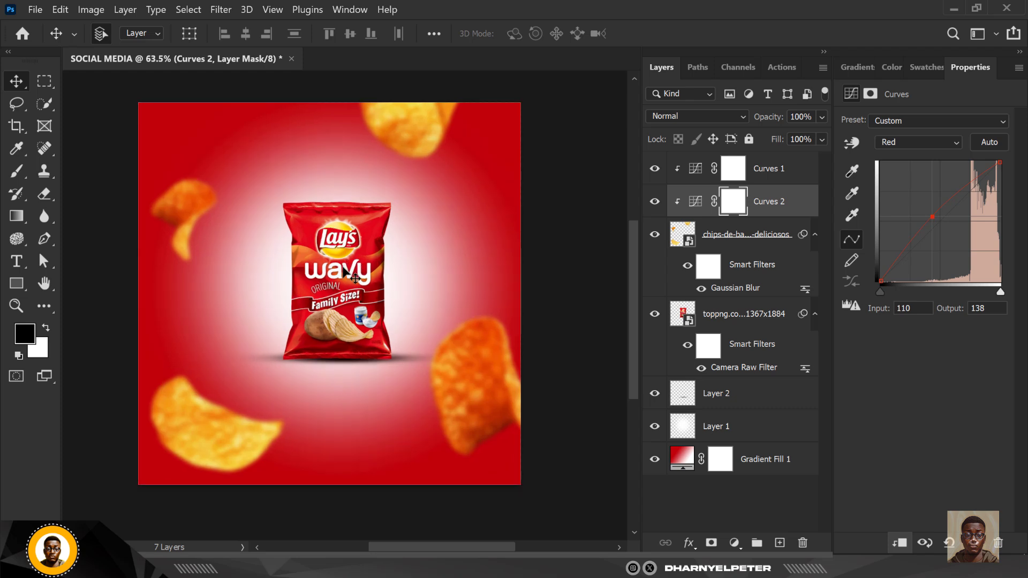
scroll(345, 274, "down", 1)
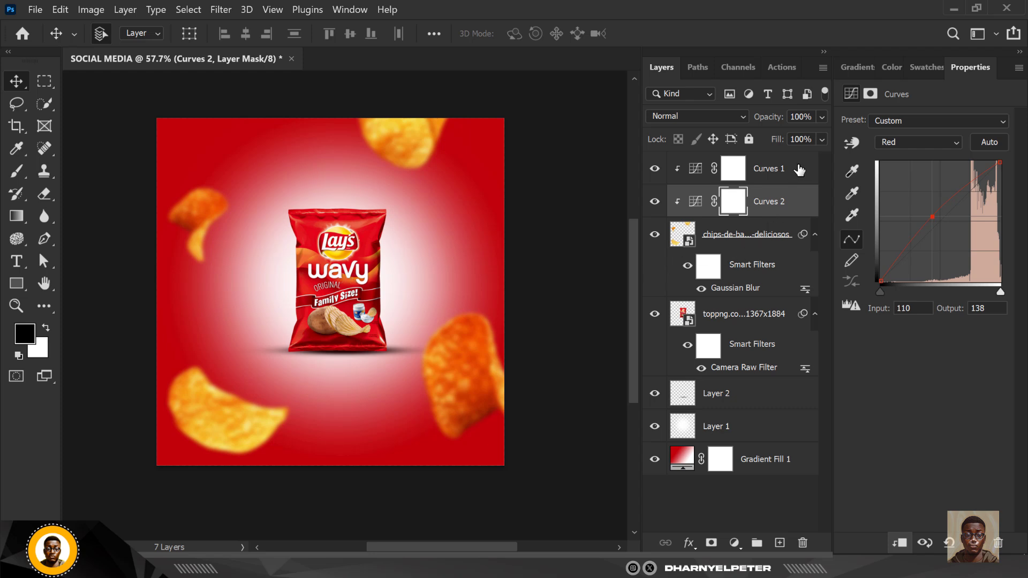
left_click(346, 297)
scroll(347, 280, "up", 1)
scroll(346, 278, "up", 10)
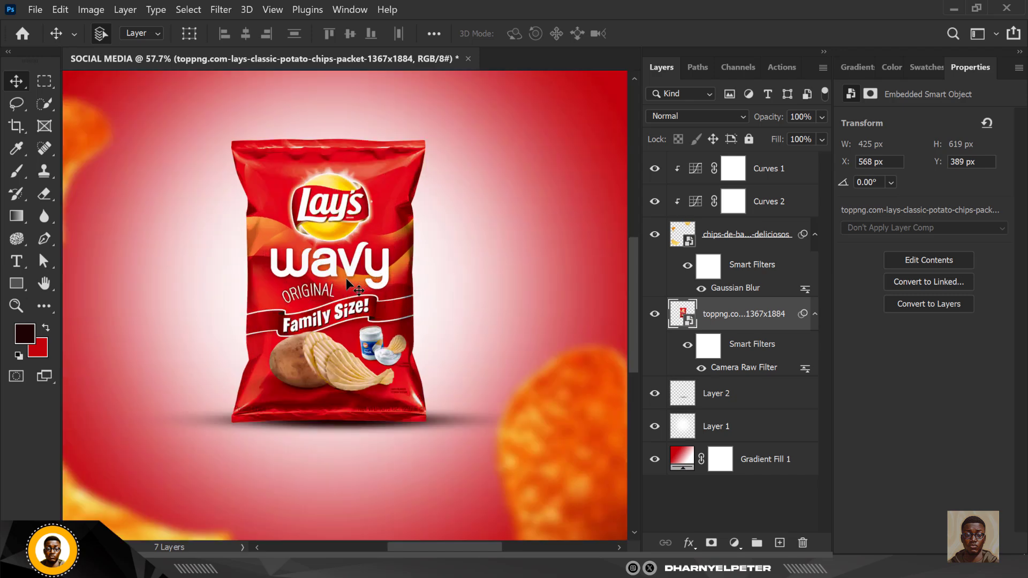
scroll(346, 280, "down", 4)
scroll(346, 280, "up", 1)
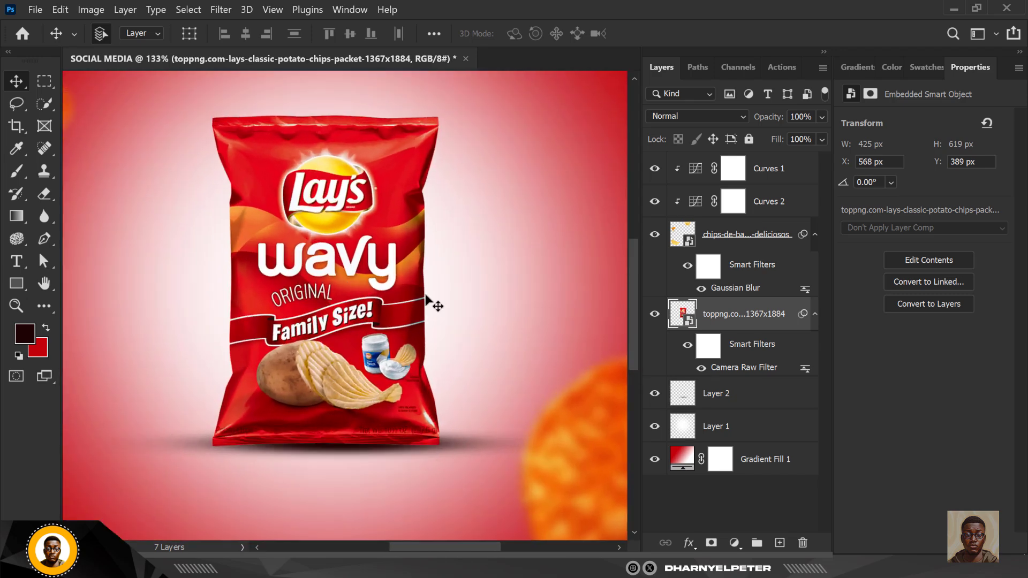
left_click(779, 542)
right_click(766, 321)
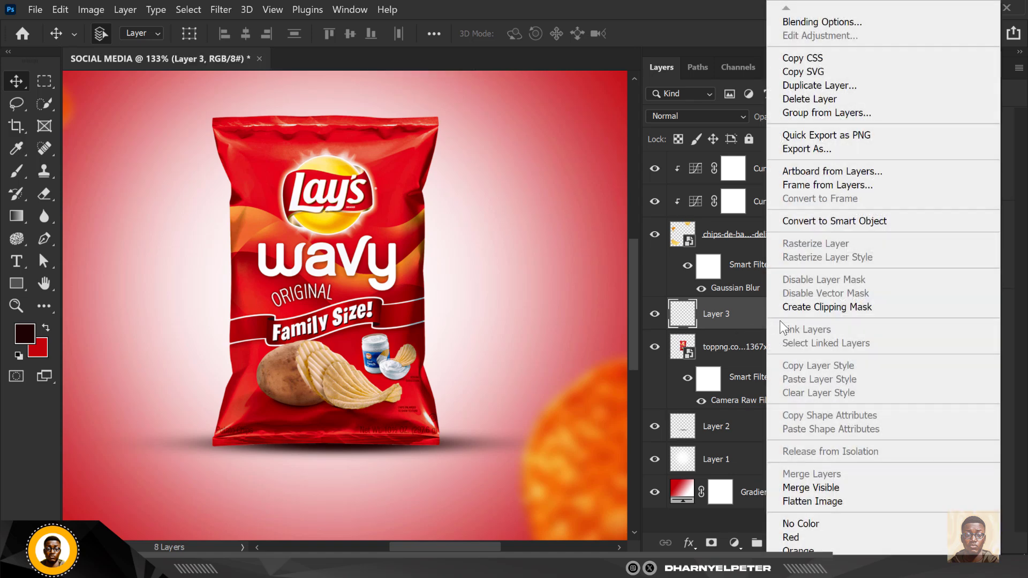
left_click(827, 309)
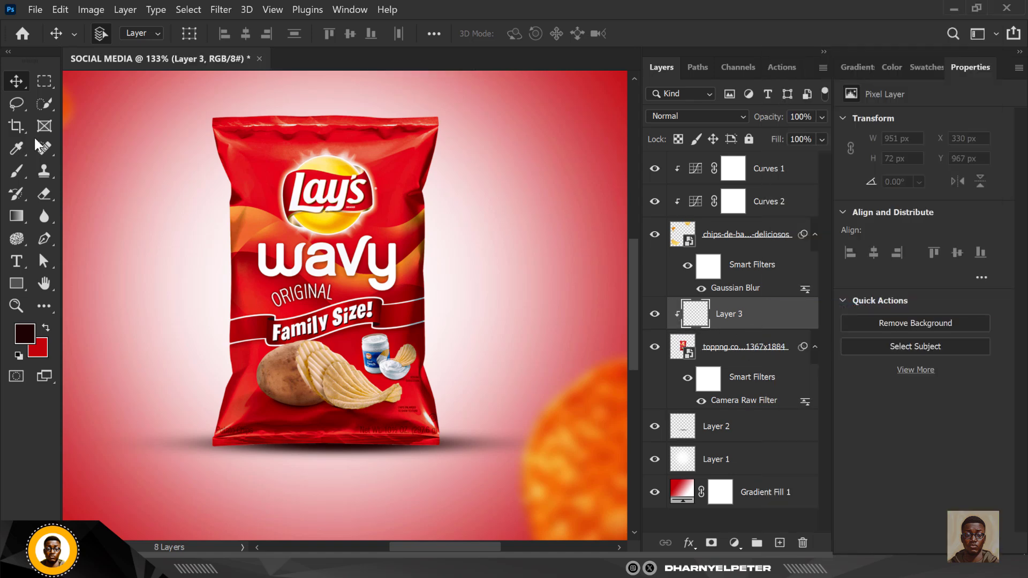
- Set the foreground colour to pure white, hex ffffff
left_click(25, 333)
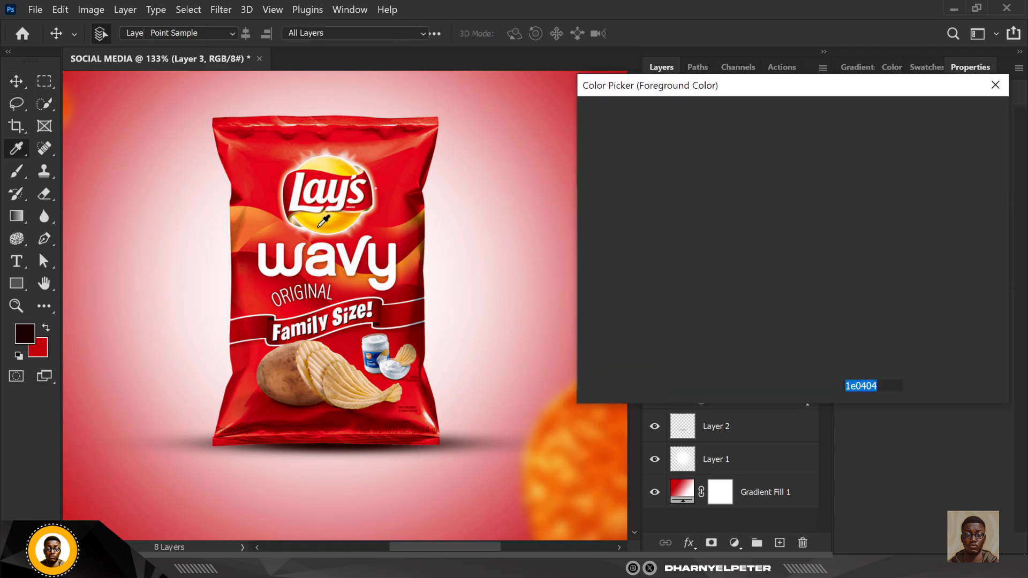
left_click(328, 245)
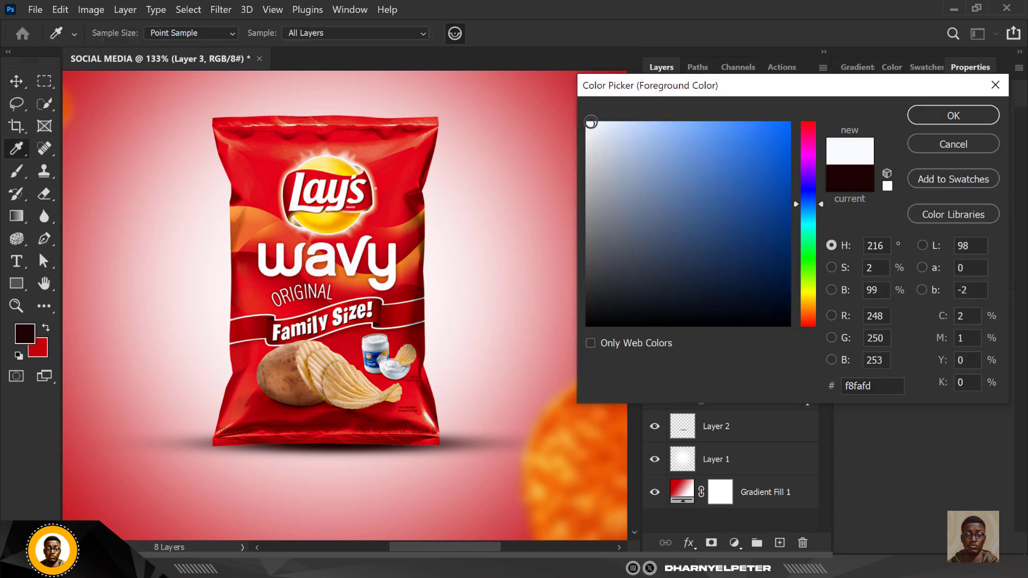
left_click(872, 385)
type("ffffff")
key("Return")
key("v")
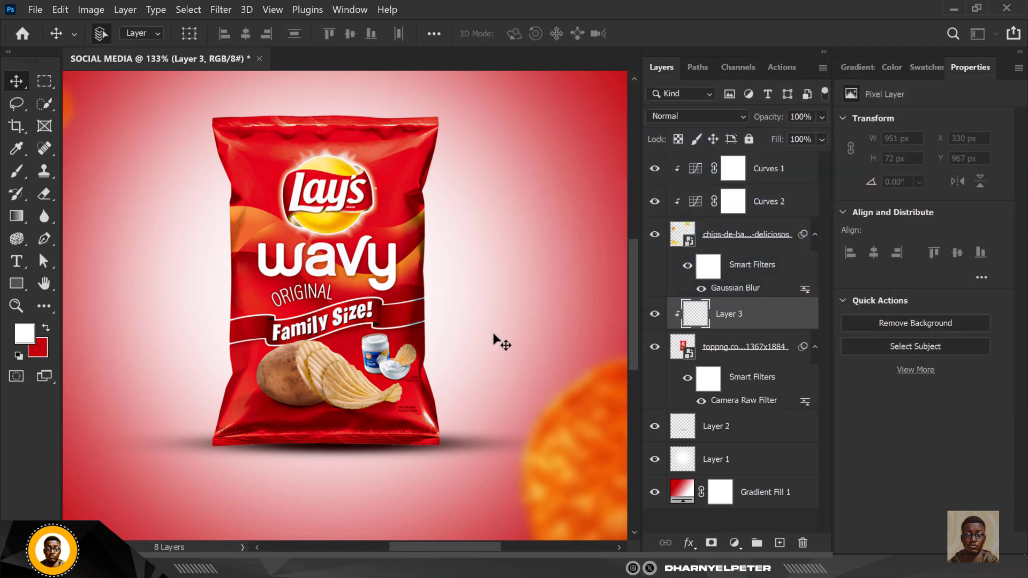
- Set up the Brush tool with a size of 70 pixels and a flow of 73%
key("b")
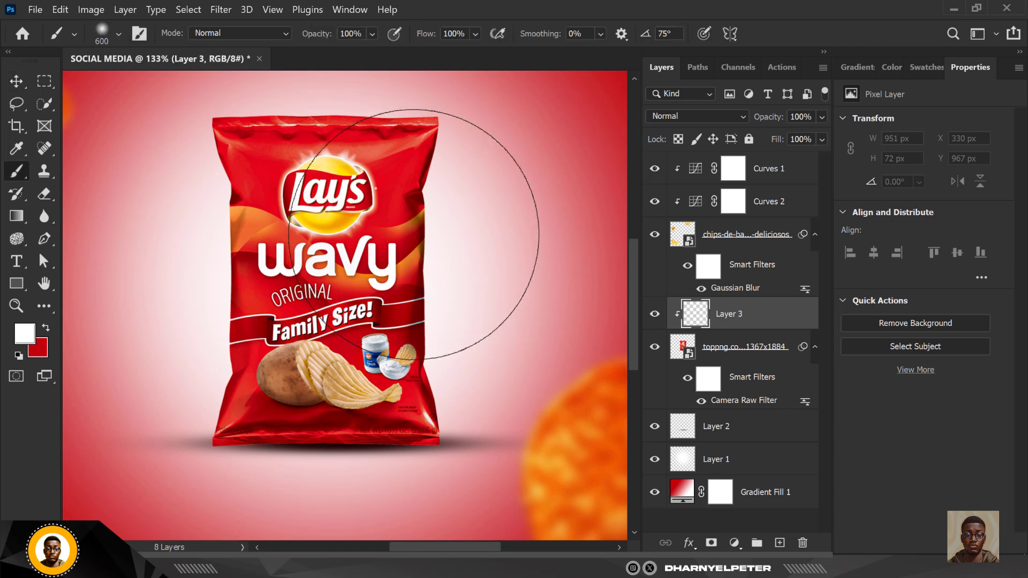
key("bracketleft")
key("bracketleft")
key("bracketleft")
key("bracketleft")
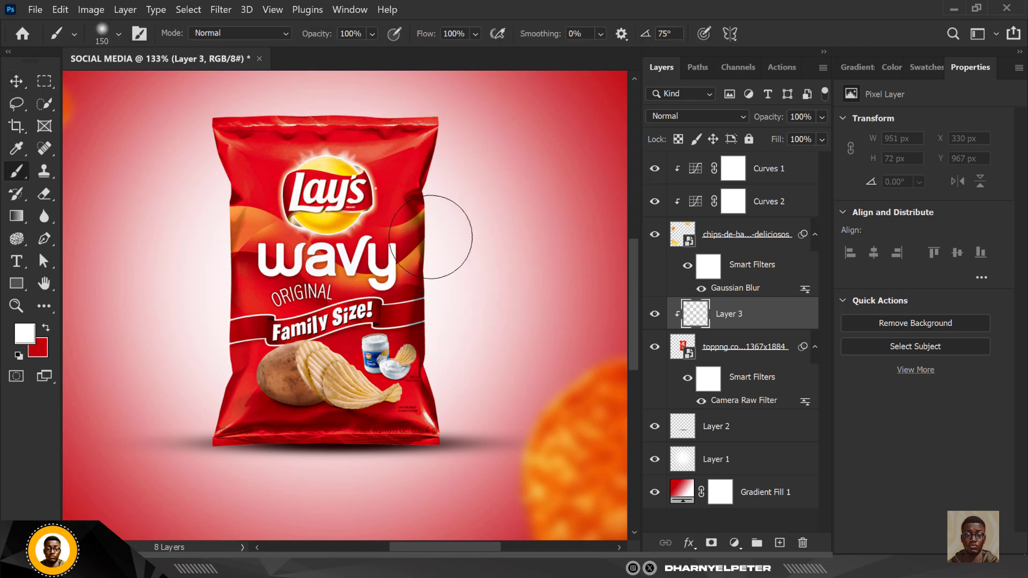
key("bracketleft")
key("bracketleft")
key("bracketleft")
key("bracketleft")
key("bracketleft")
scroll(439, 137, "up", 2)
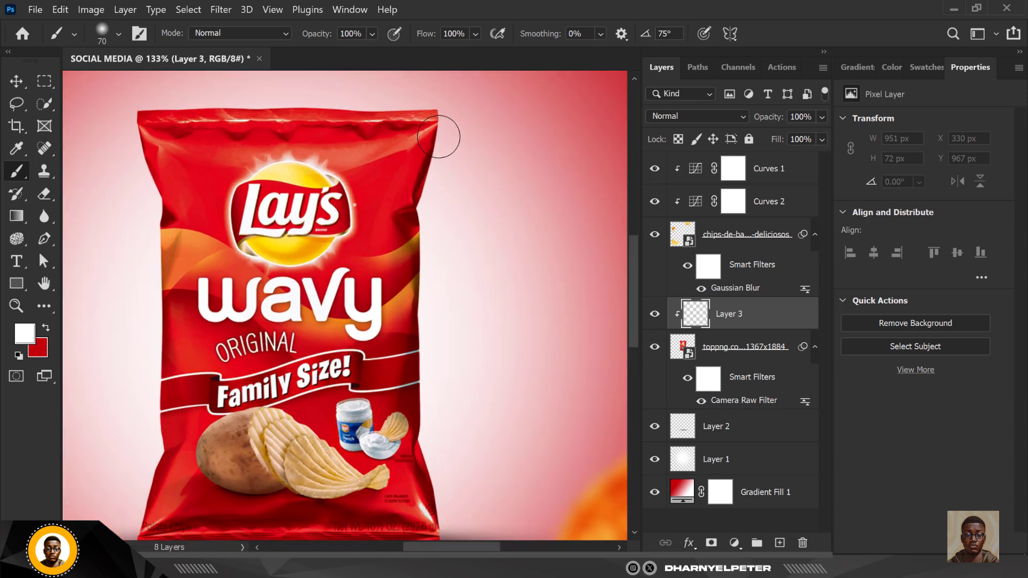
scroll(438, 137, "up", 2)
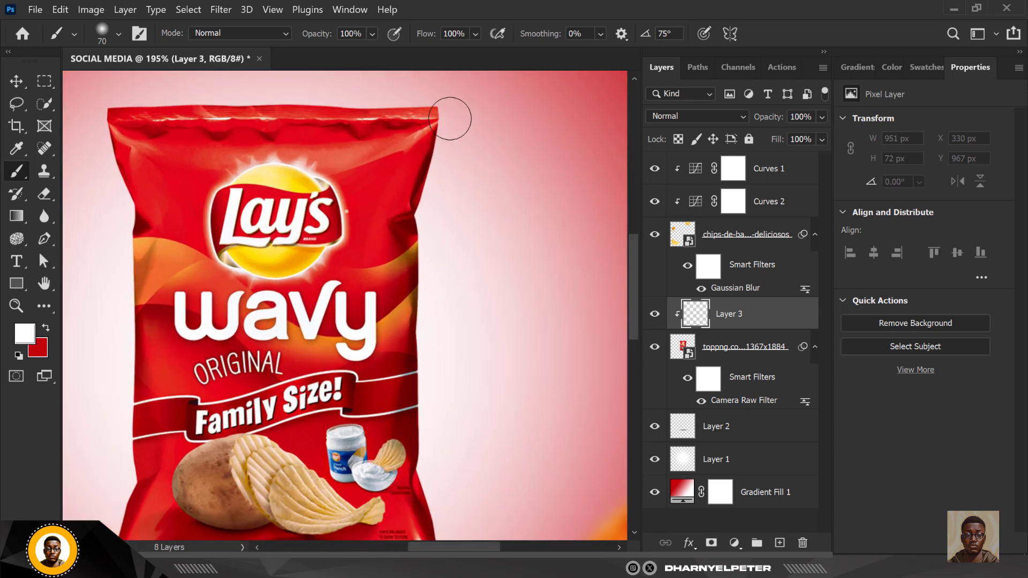
left_click(475, 34)
left_click_drag(489, 49, 495, 50)
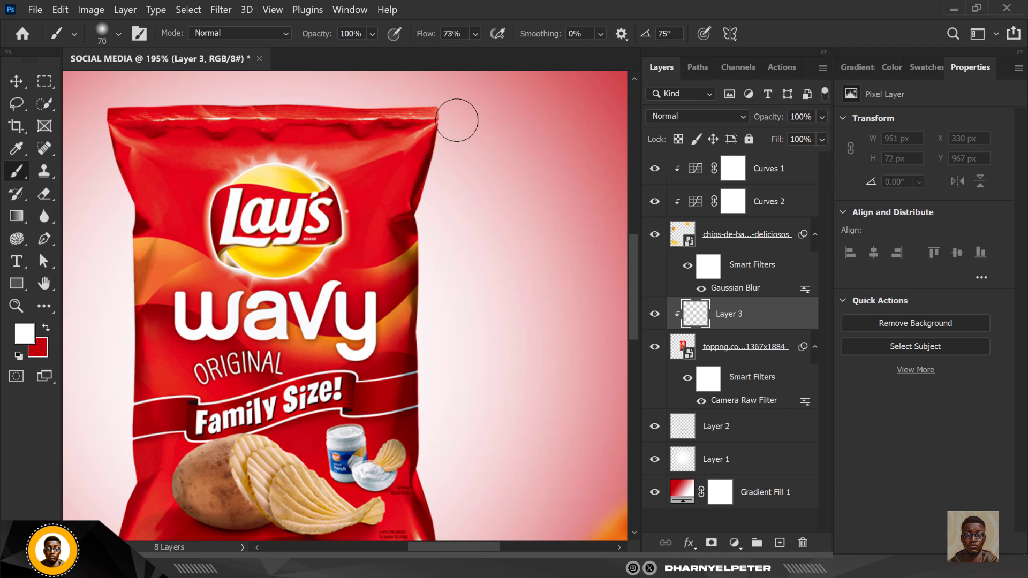
- Paint a soft white rim light down the packet's right edge on the clipped layer
mouse_move(457, 119)
left_mouse_down()
mouse_move(441, 198)
mouse_move(443, 317)
left_mouse_up()
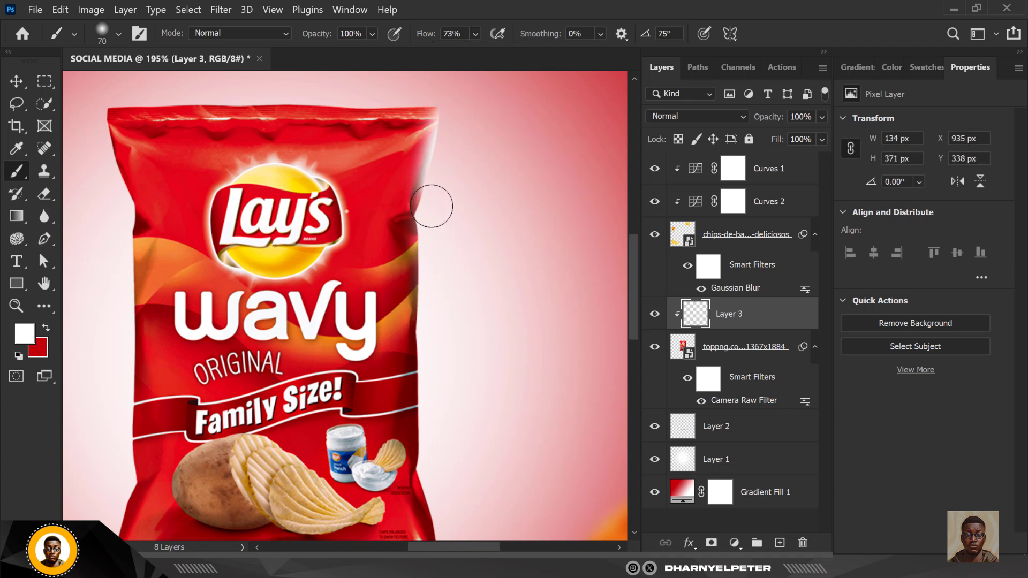
mouse_move(436, 207)
left_mouse_down()
mouse_move(436, 416)
mouse_move(433, 315)
mouse_move(435, 415)
left_mouse_up()
scroll(416, 192, "down", 4)
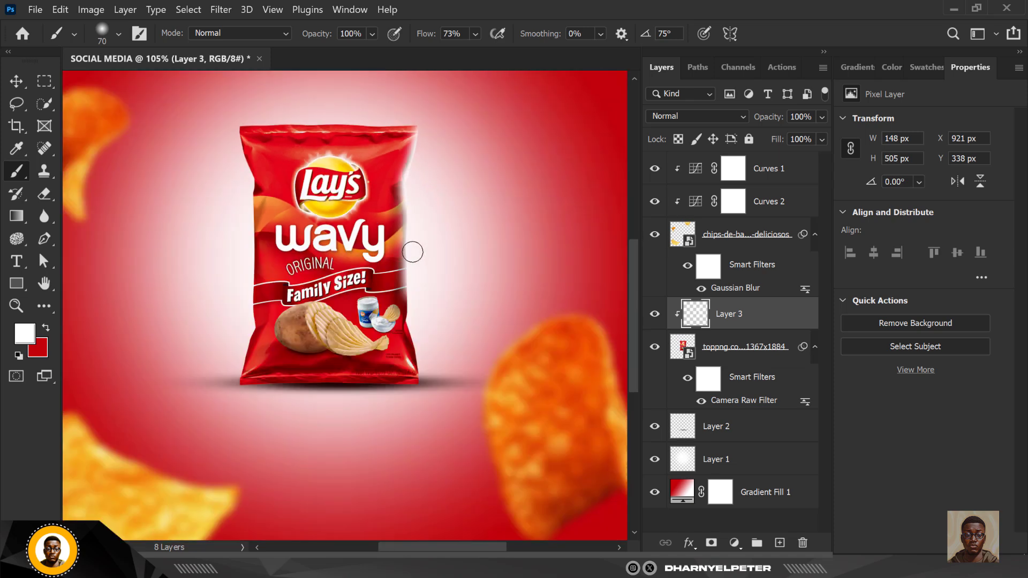
scroll(414, 251, "down", 2)
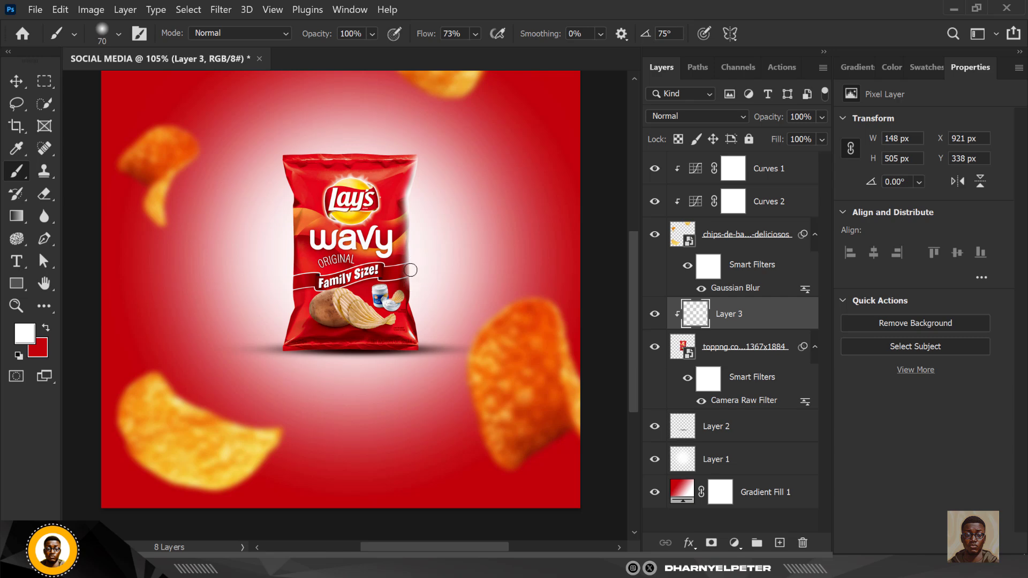
scroll(412, 272, "up", 4)
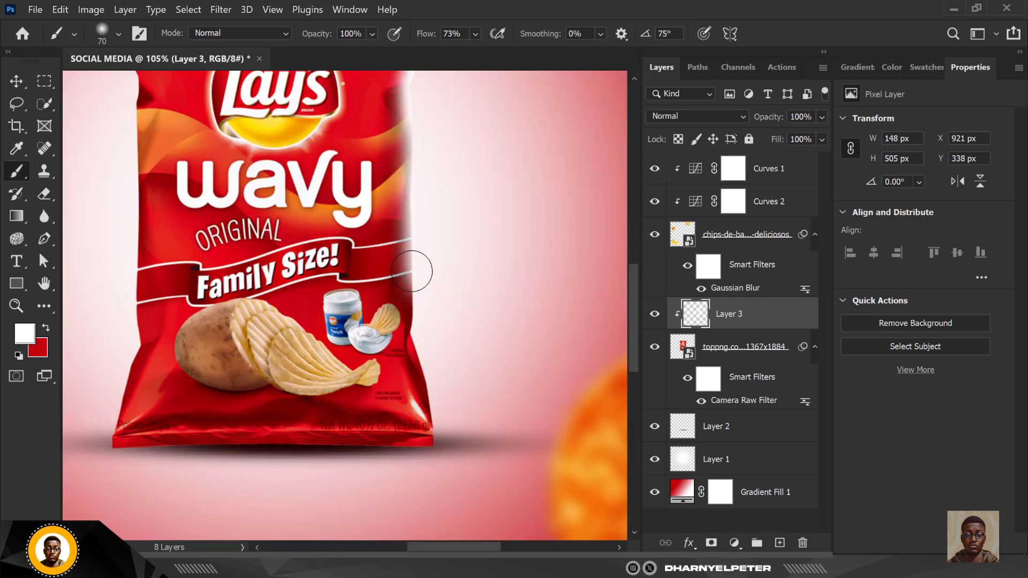
left_click_drag(416, 268, 422, 273)
scroll(424, 277, "up", 1)
scroll(427, 280, "down", 5)
- Paint the soft white rim light along the packet's left and top edges on the clipped layer
mouse_move(296, 229)
left_mouse_down()
mouse_move(286, 374)
mouse_move(294, 318)
left_mouse_up()
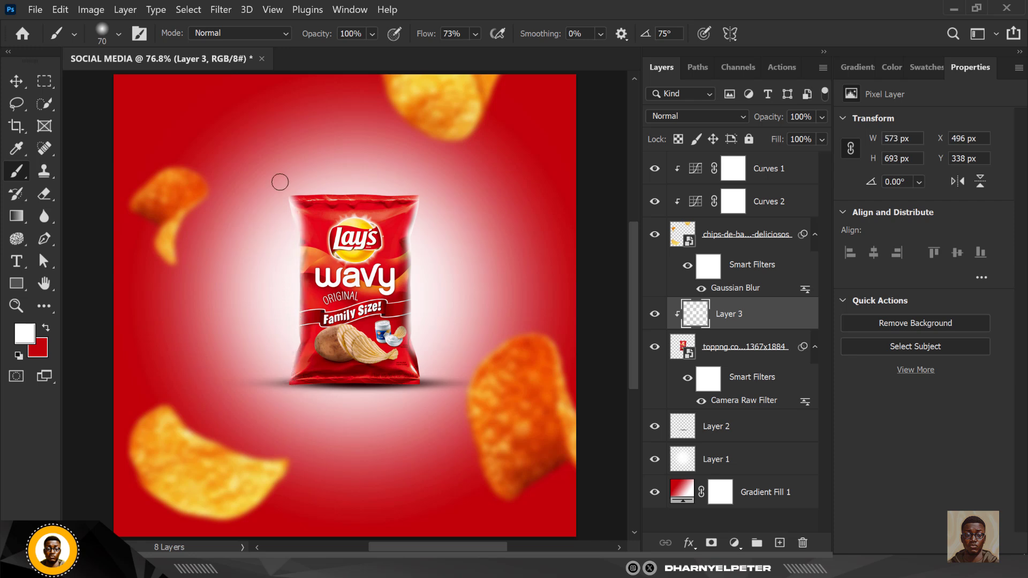
scroll(342, 184, "up", 3)
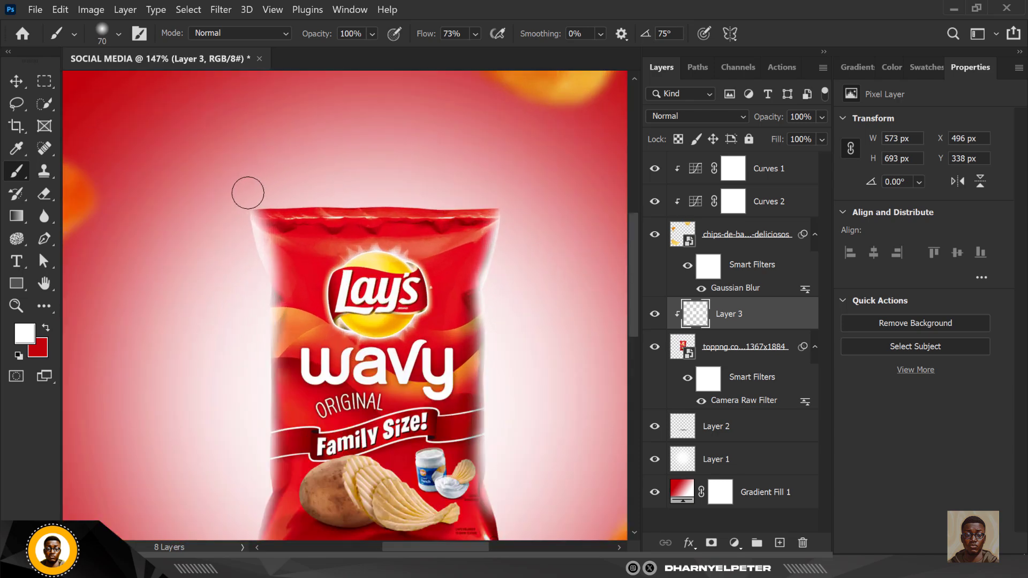
mouse_move(356, 193)
left_mouse_down()
mouse_move(477, 192)
mouse_move(232, 176)
mouse_move(258, 192)
mouse_move(367, 188)
mouse_move(243, 193)
mouse_move(474, 188)
mouse_move(431, 186)
left_mouse_up()
scroll(438, 195, "down", 3)
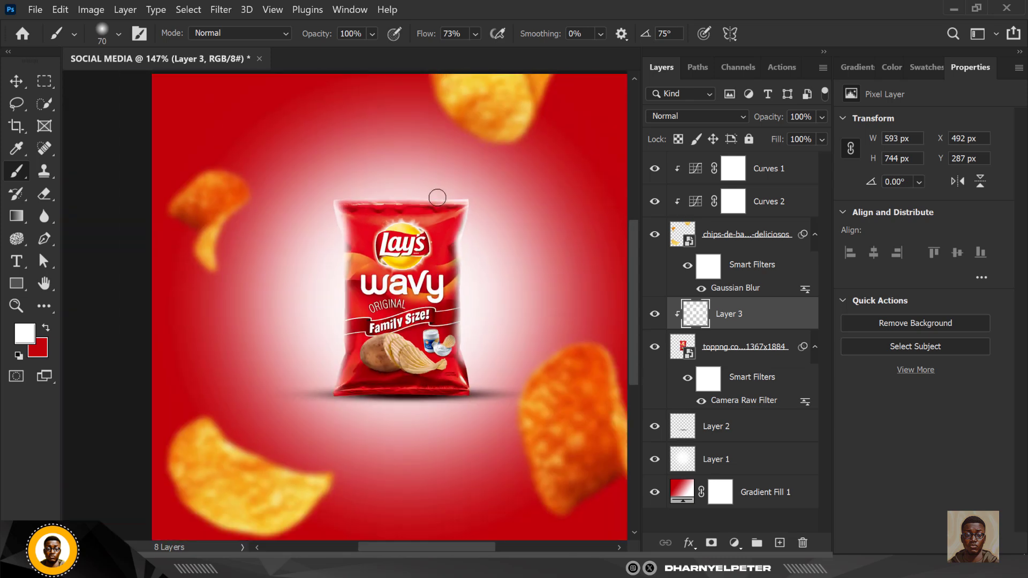
scroll(473, 371, "up", 3)
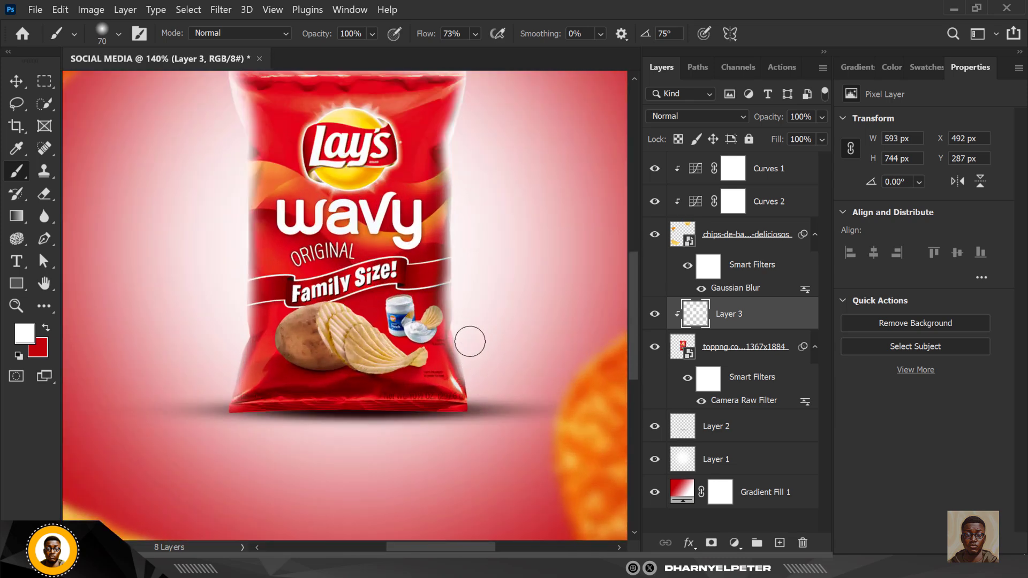
scroll(372, 224, "down", 3)
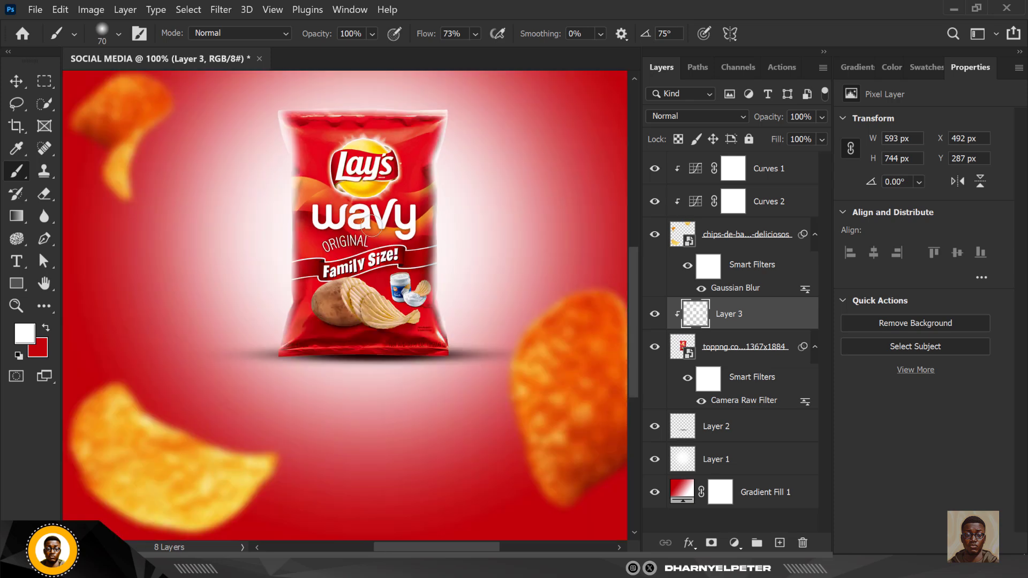
scroll(371, 225, "down", 3)
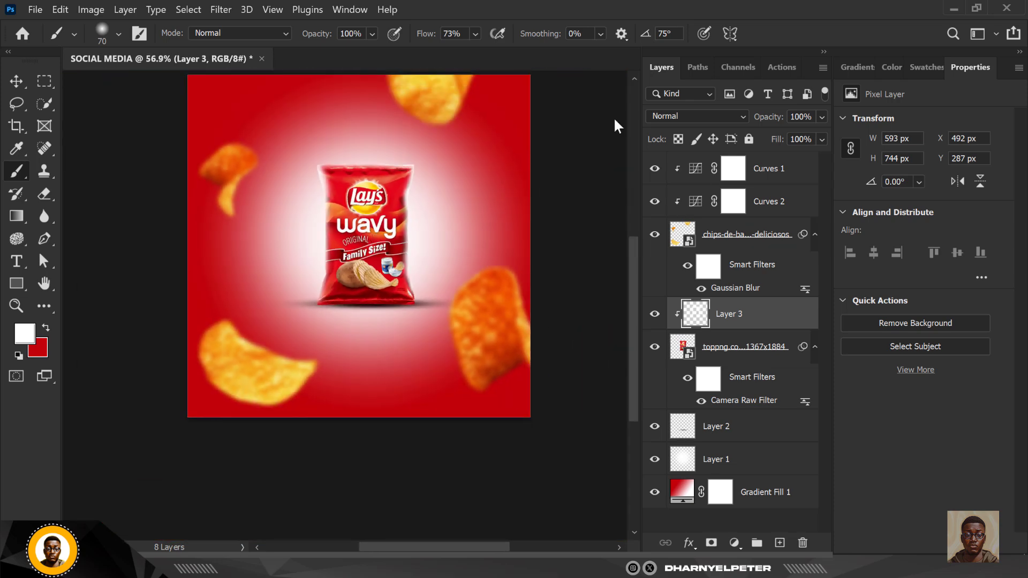
key("v")
scroll(364, 191, "down", 4)
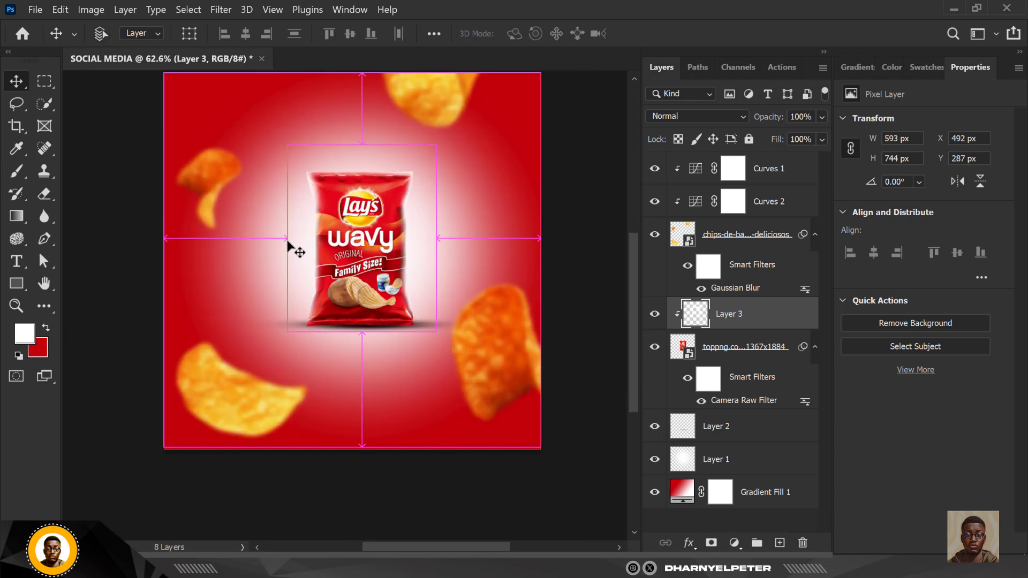
scroll(356, 235, "up", 2)
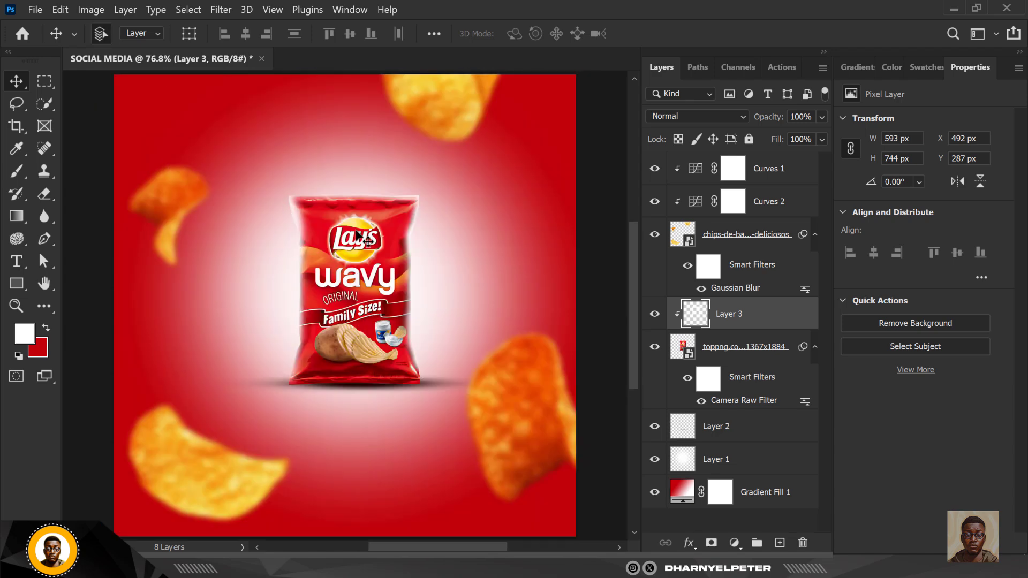
- Add a new layer at the top of the layer stack and set the foreground colour to dark red, hex 440306
left_click(787, 171)
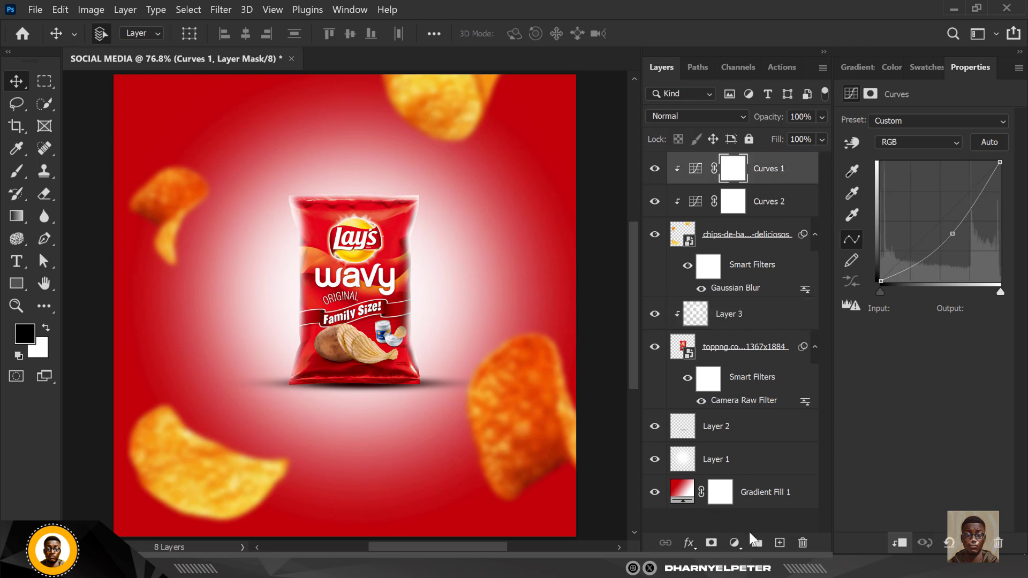
left_click(786, 544)
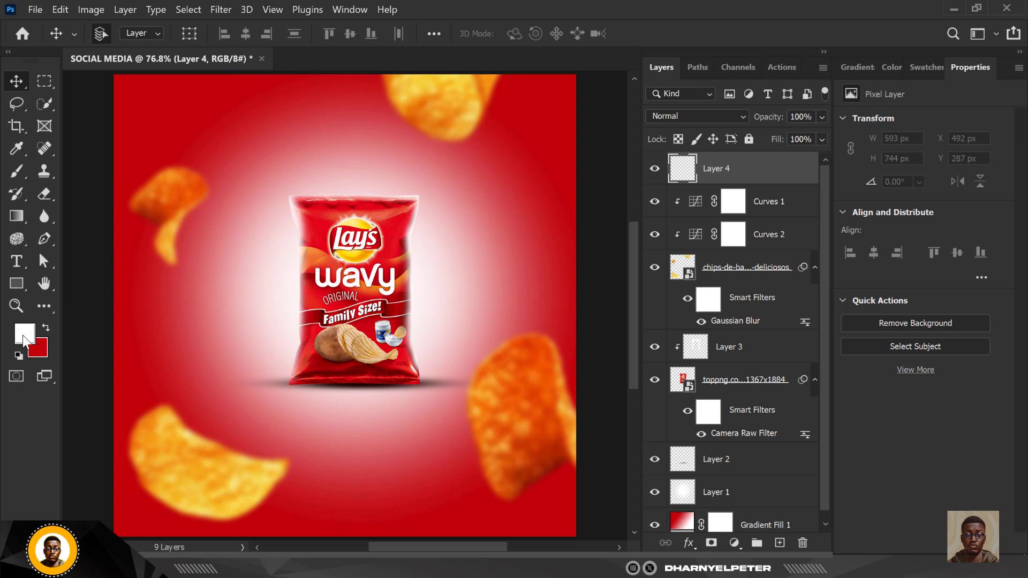
left_click(24, 337)
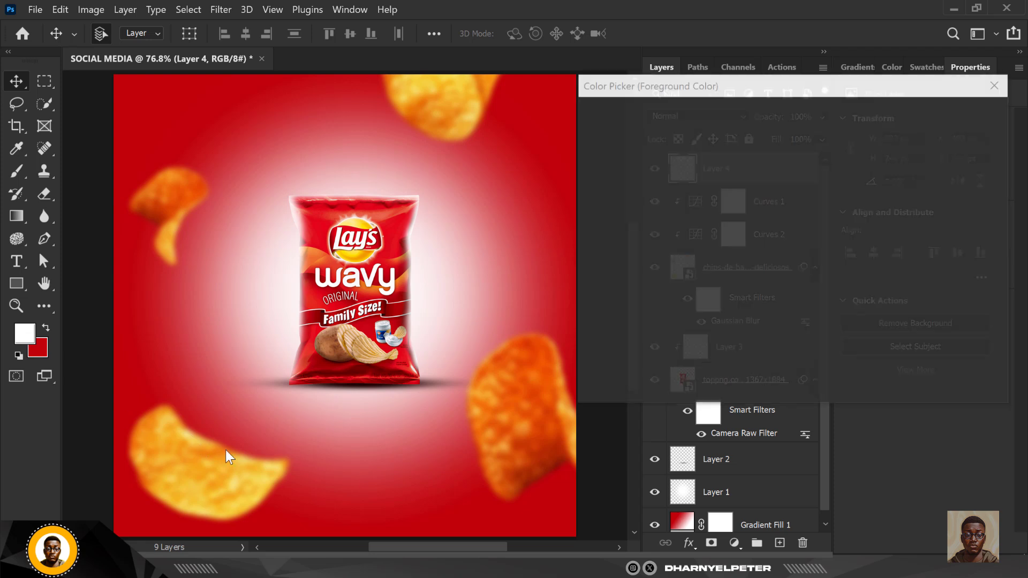
left_click(312, 514)
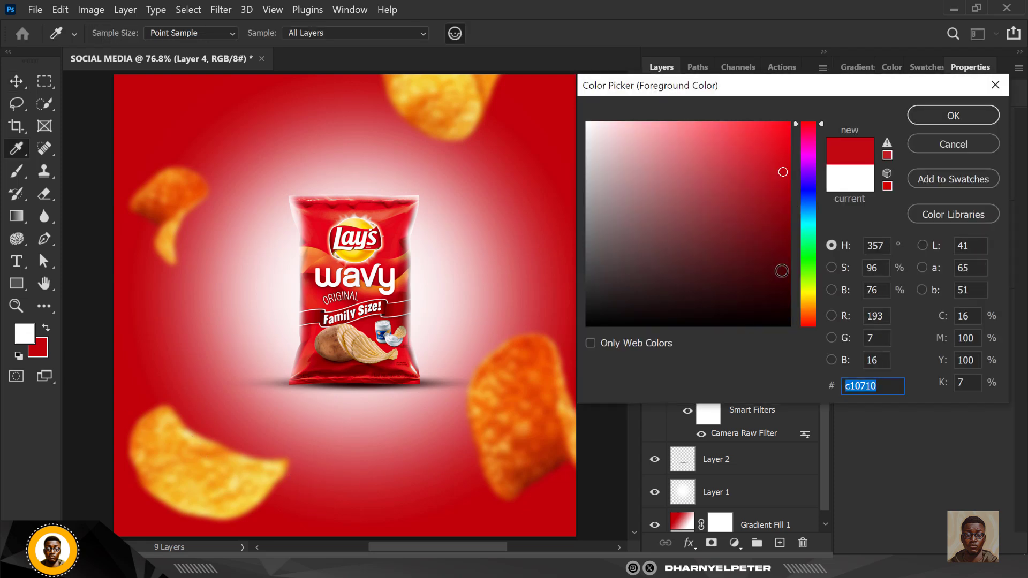
left_click(782, 272)
left_click(962, 111)
key("v")
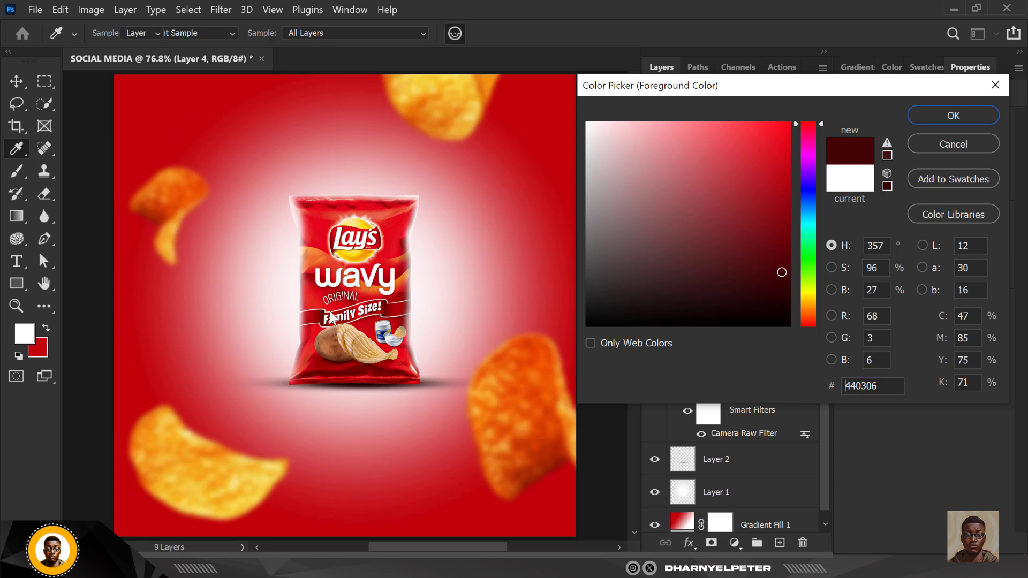
scroll(356, 246, "down", 2)
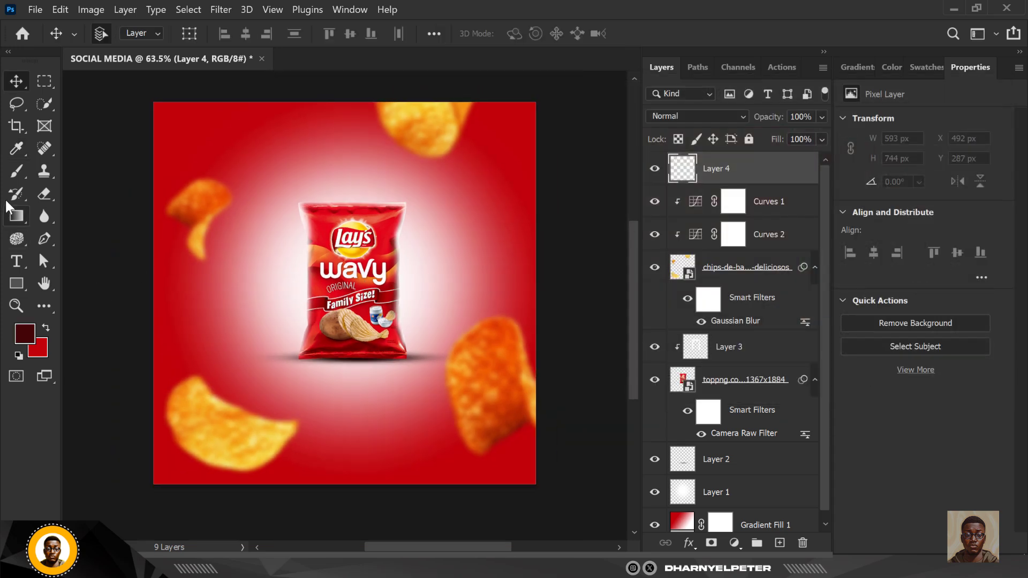
- Set up the Brush tool with a flow of 86% and a size of 800 pixels
left_click(16, 172)
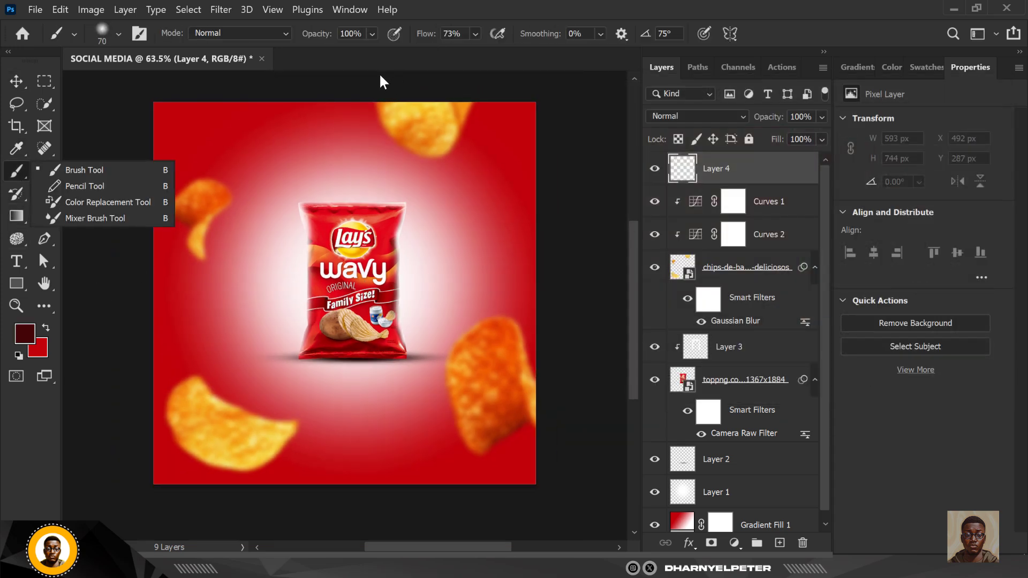
left_click(474, 33)
left_click_drag(510, 51, 517, 53)
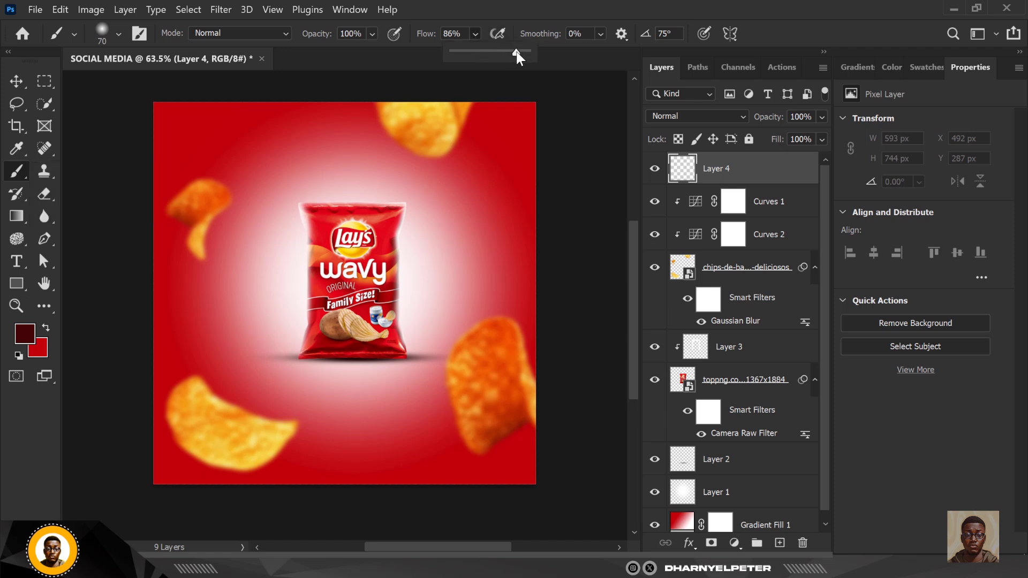
left_click(294, 458)
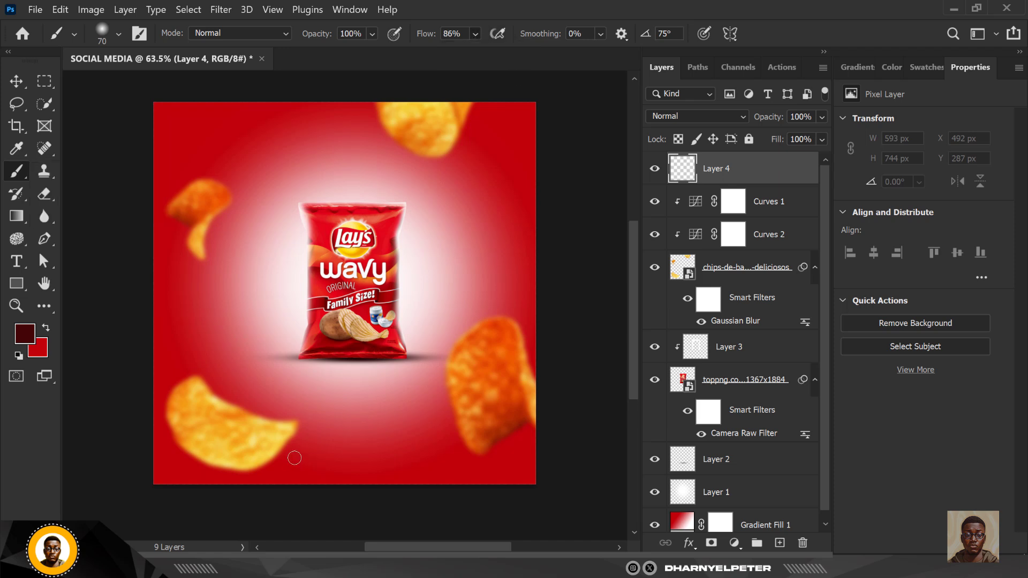
key("bracketright")
key("bracketright")
key("bracketright")
key("bracketright")
key("bracketright")
key("bracketright")
key("bracketright")
key("bracketright")
scroll(252, 355, "down", 2)
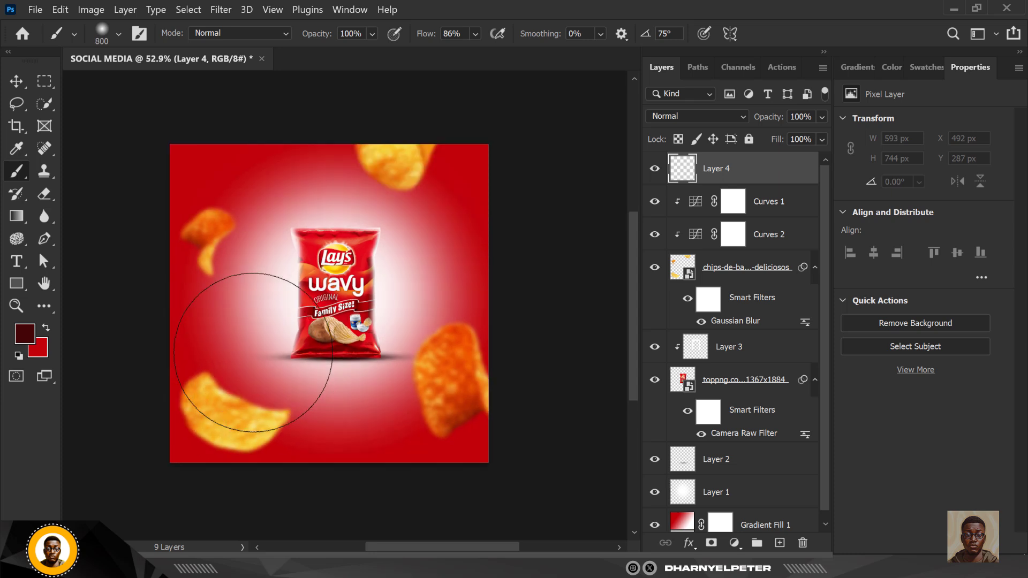
- Paint a soft dark red vignette along the flyer's bottom edge and up its lower sides on the new top layer
mouse_move(252, 355)
left_mouse_down()
mouse_move(172, 452)
mouse_move(249, 479)
mouse_move(356, 482)
mouse_move(505, 464)
mouse_move(418, 486)
mouse_move(155, 477)
mouse_move(193, 514)
mouse_move(156, 447)
mouse_move(172, 442)
mouse_move(252, 489)
mouse_move(429, 477)
mouse_move(500, 409)
mouse_move(475, 459)
left_mouse_up()
scroll(230, 219, "up", 2)
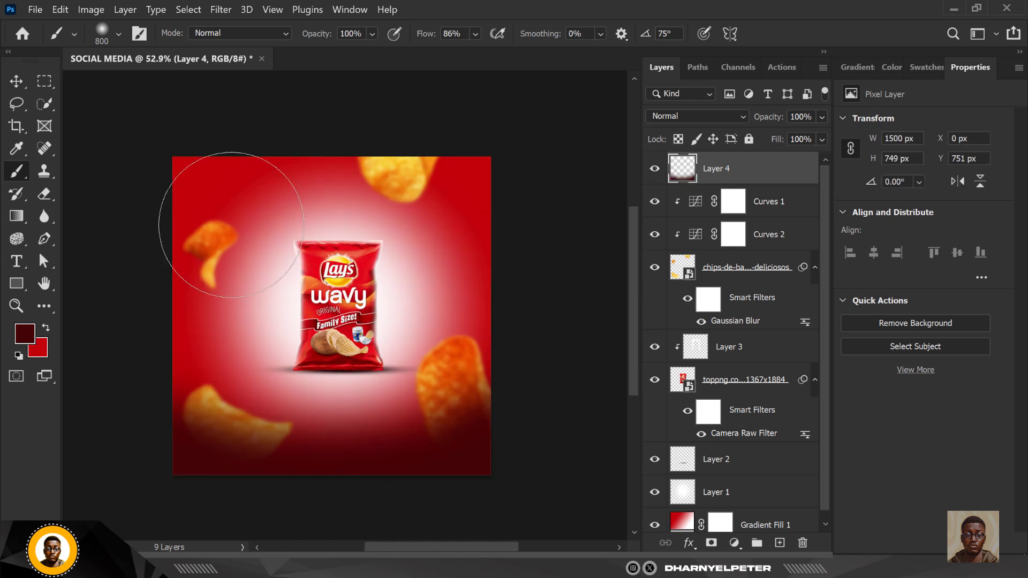
scroll(589, 442, "up", 3)
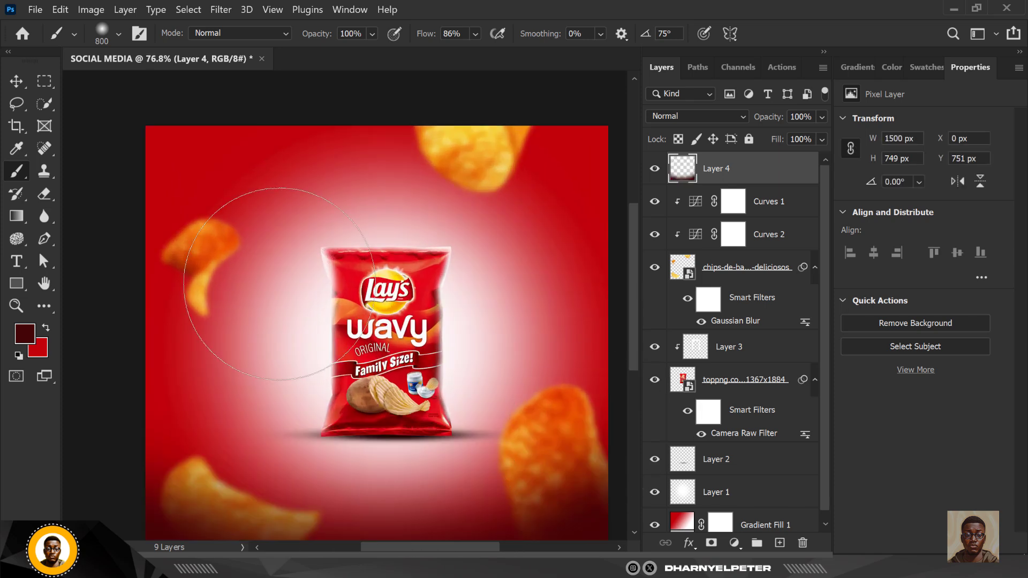
scroll(273, 281, "down", 1)
scroll(349, 324, "down", 2)
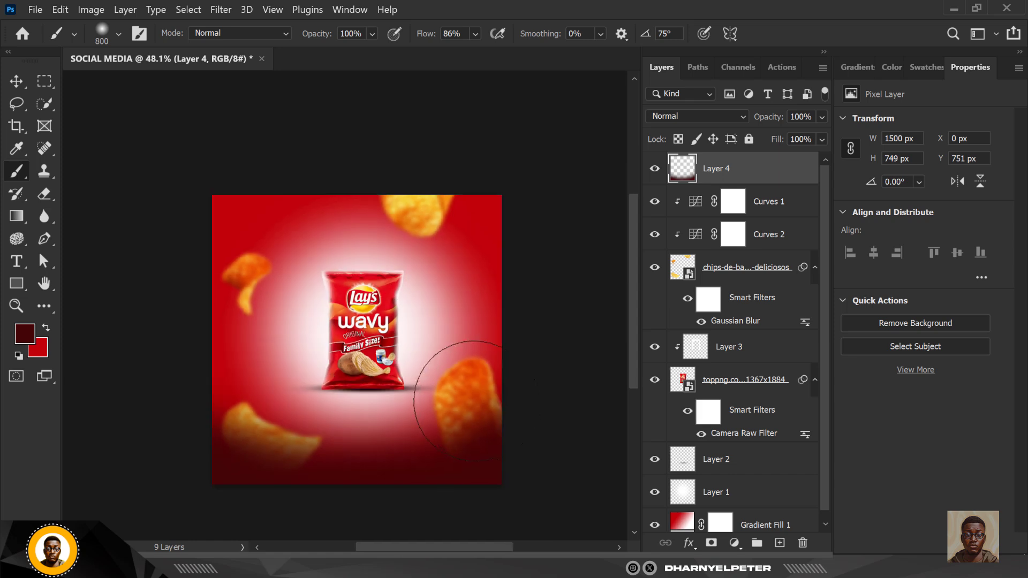
left_click_drag(536, 433, 550, 378)
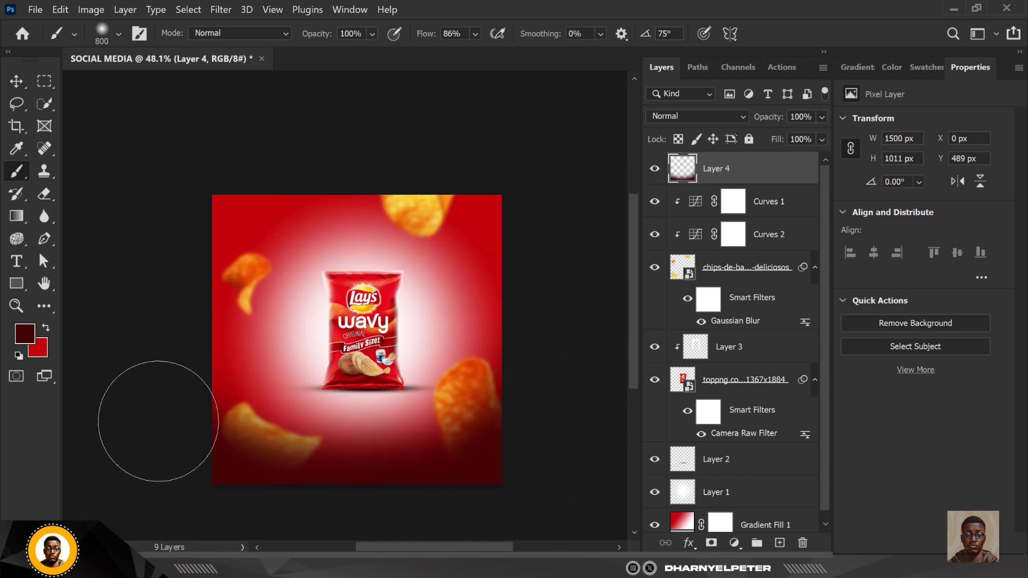
- Lower the opacity of the dark red vignette layer to 86% and return to the Move tool
left_click(821, 116)
left_click(822, 117)
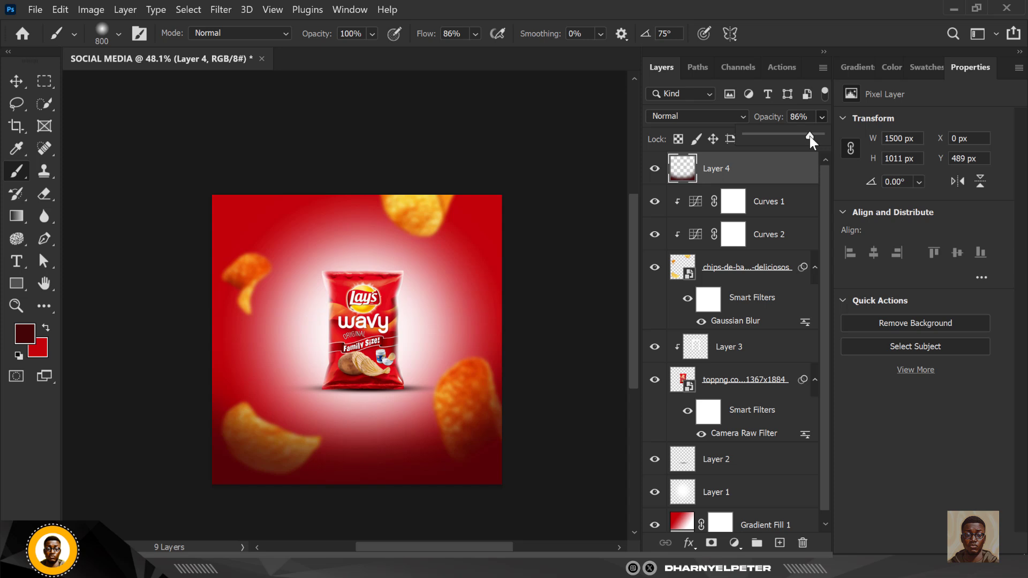
left_click(16, 82)
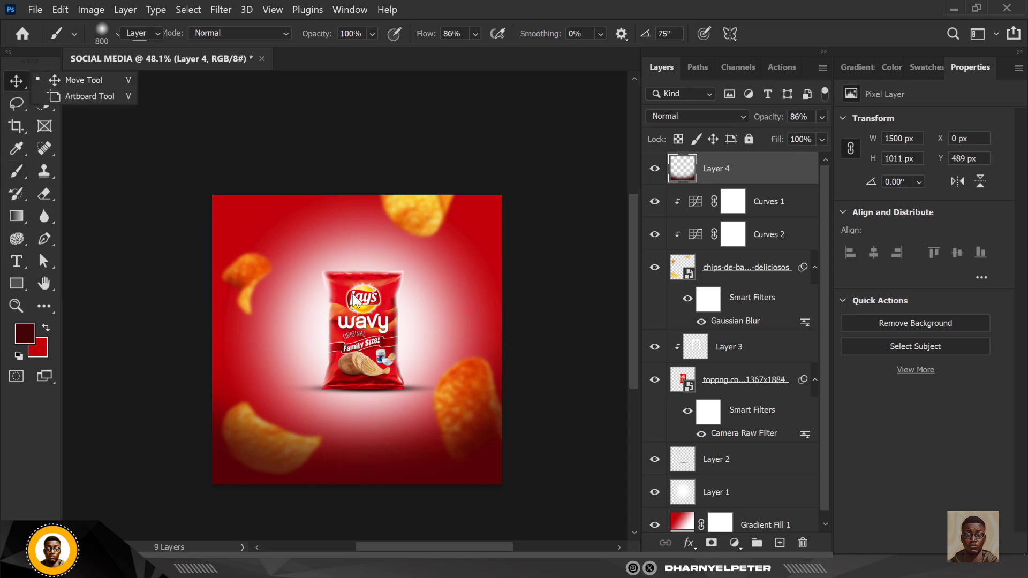
scroll(477, 319, "up", 1)
scroll(477, 320, "up", 1)
key("ctrl+n")
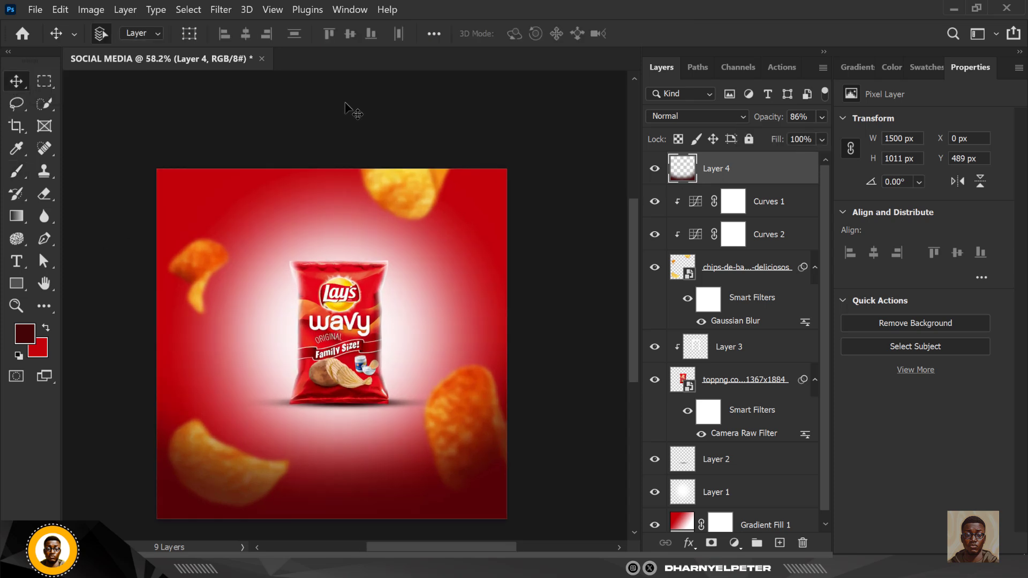
scroll(103, 246, "up", 1)
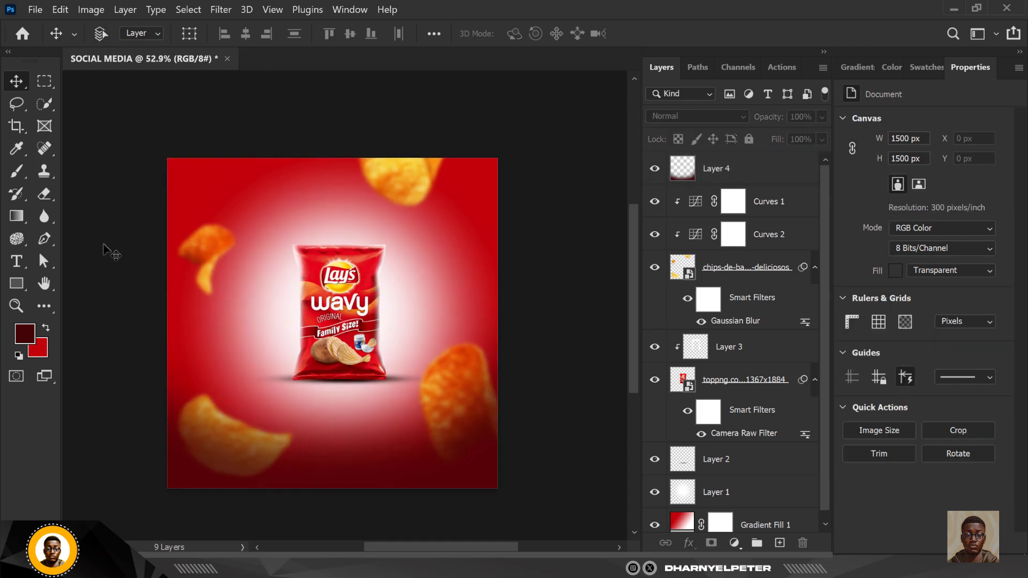
scroll(103, 243, "up", 2)
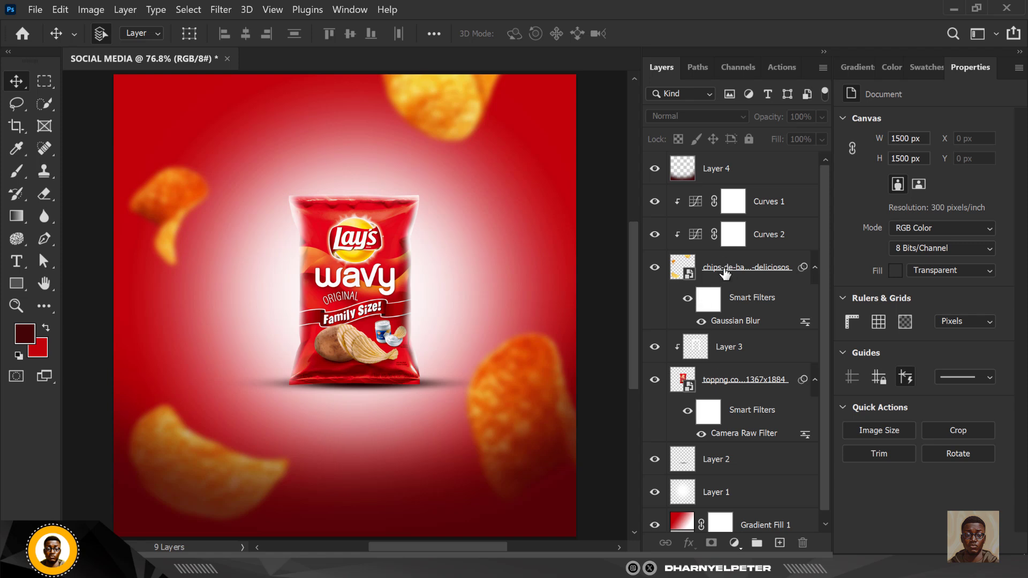
- Readjust the radius of the Gaussian Blur smart filter on the flying chips layer
double_click(726, 321)
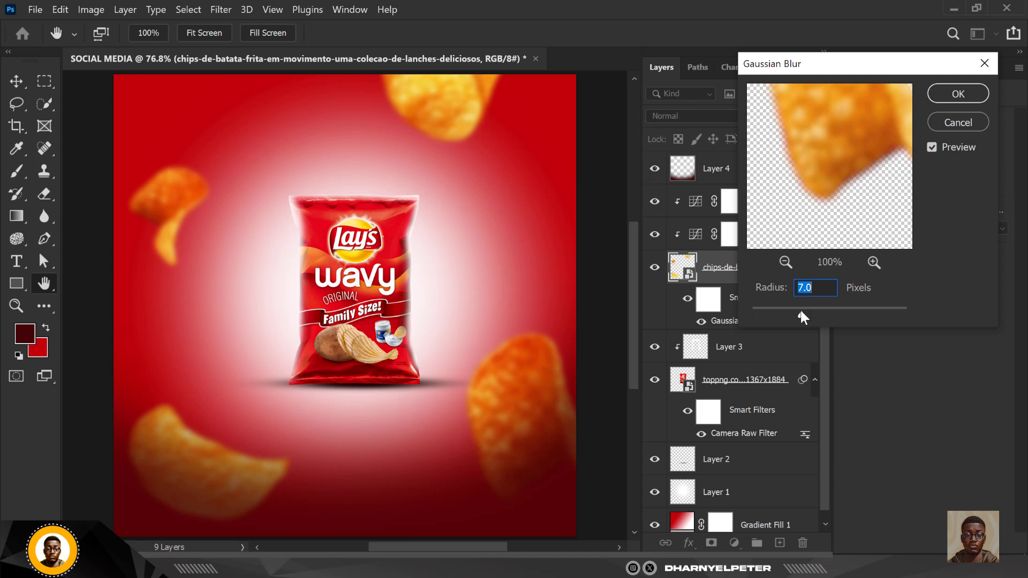
left_click_drag(798, 311, 793, 311)
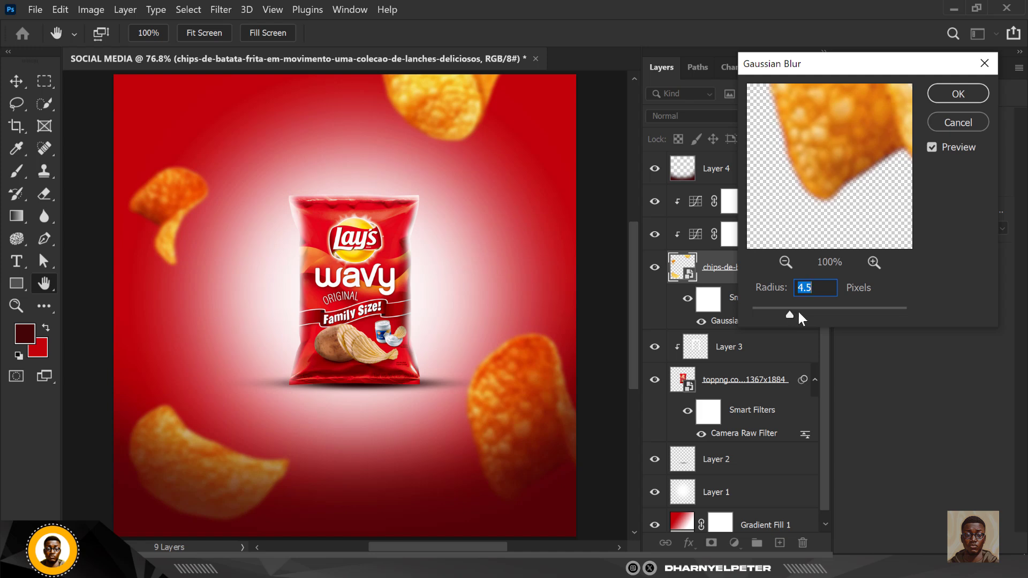
left_click_drag(798, 314, 805, 311)
key("Return")
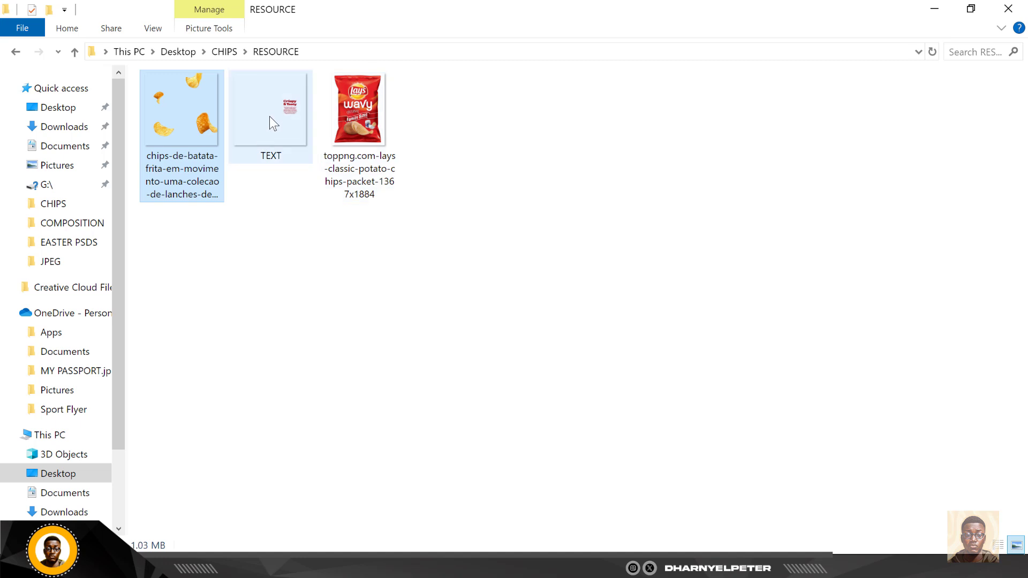
- Place the TEXT image from the RESOURCE folder on the flyer at the top of the layer stack, scaled to 98.35%
left_click(288, 102)
left_click_drag(288, 101, 461, 269)
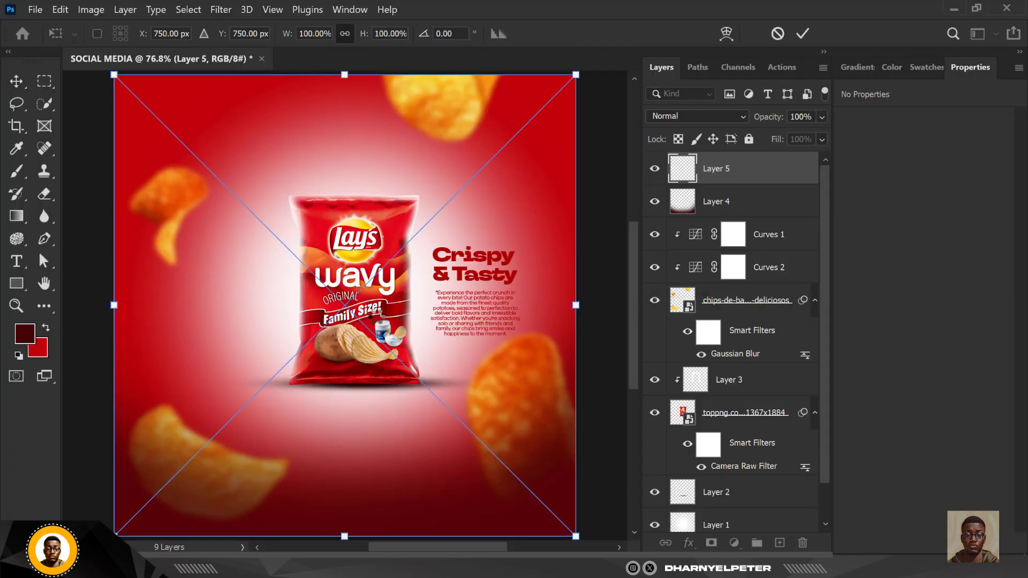
left_click_drag(582, 538, 575, 529)
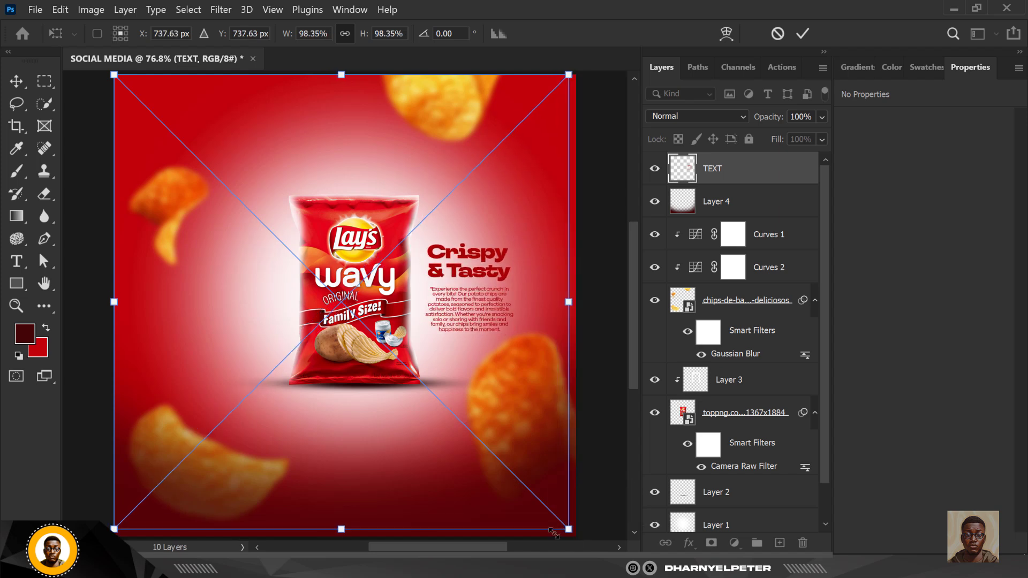
key("Return")
scroll(352, 172, "down", 1)
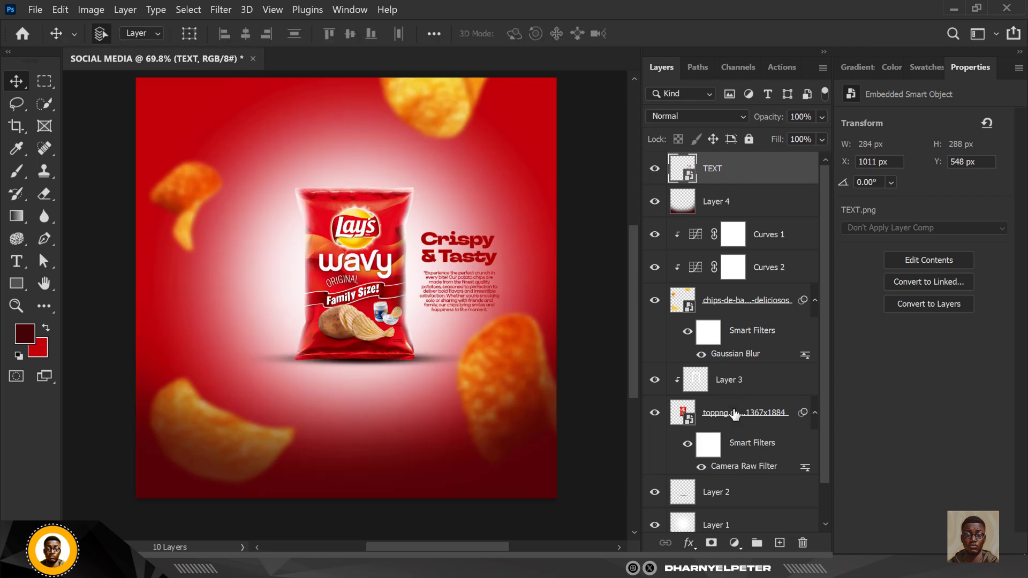
- Select the packet layer with its rim light and shadow layers and shift them left, away from the text
left_click(752, 384)
left_click(747, 423, "ctrl")
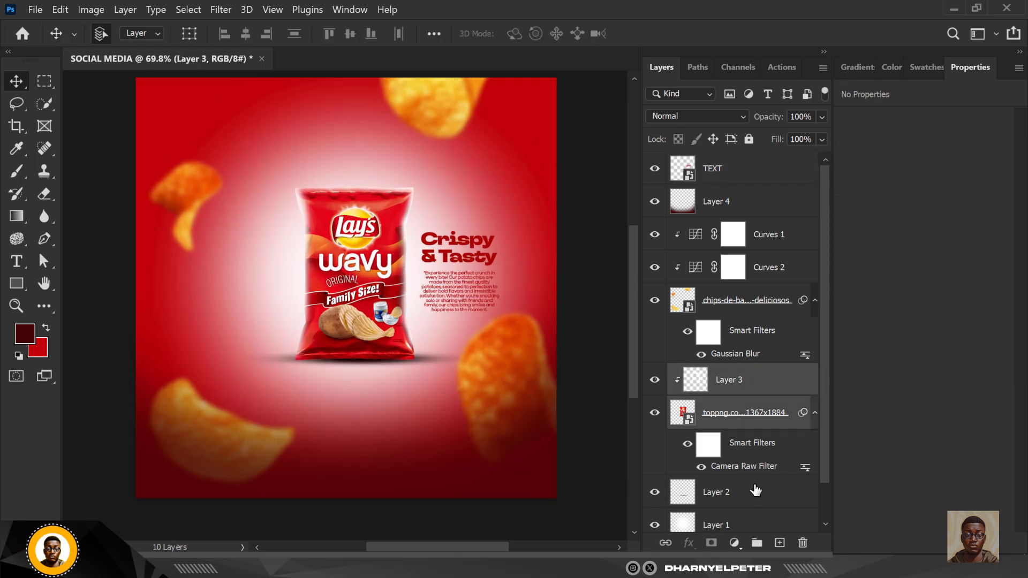
left_click(752, 494, "ctrl")
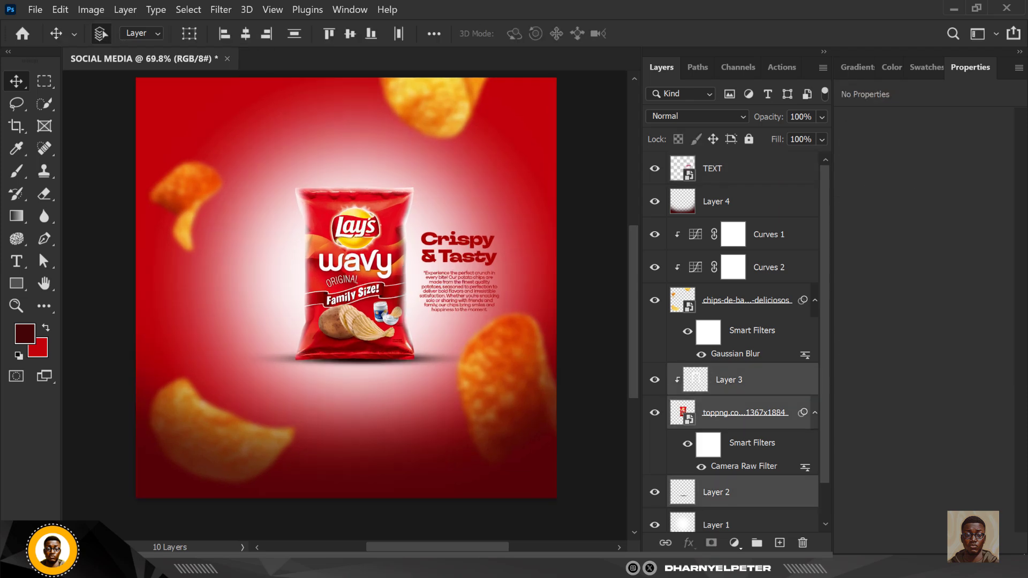
key("shift+Left")
key("shift+Left")
key("shift+Left")
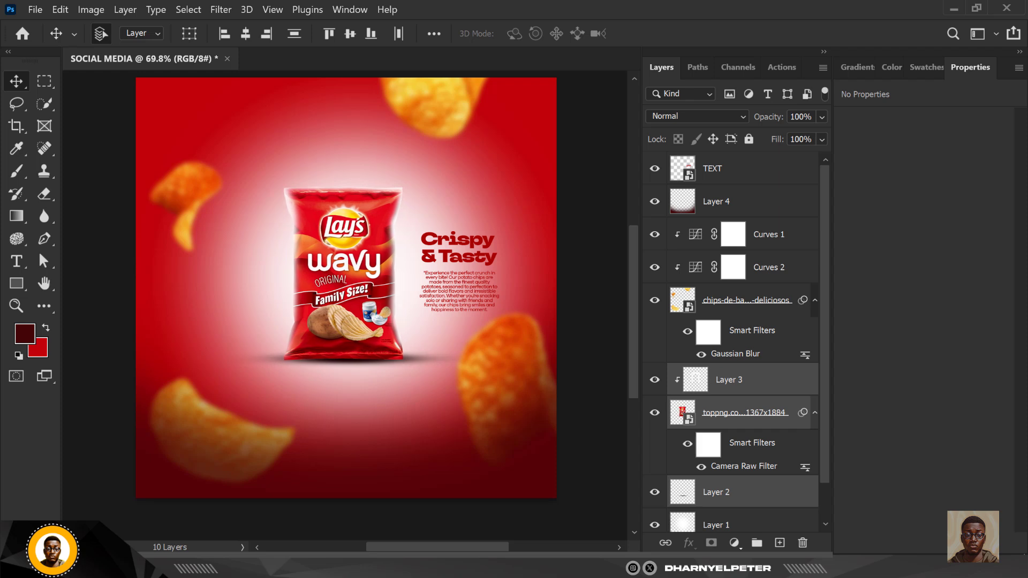
key("shift+Left")
key("shift+Left")
key("shift+Left")
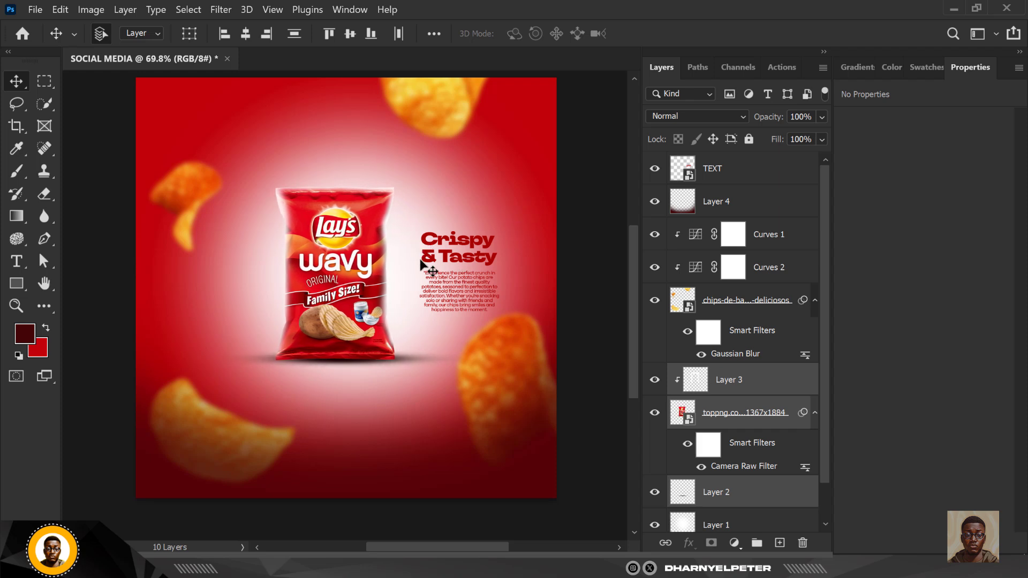
- Shift the TEXT layer left towards the packet, to an X position of 951 px
left_click(732, 170)
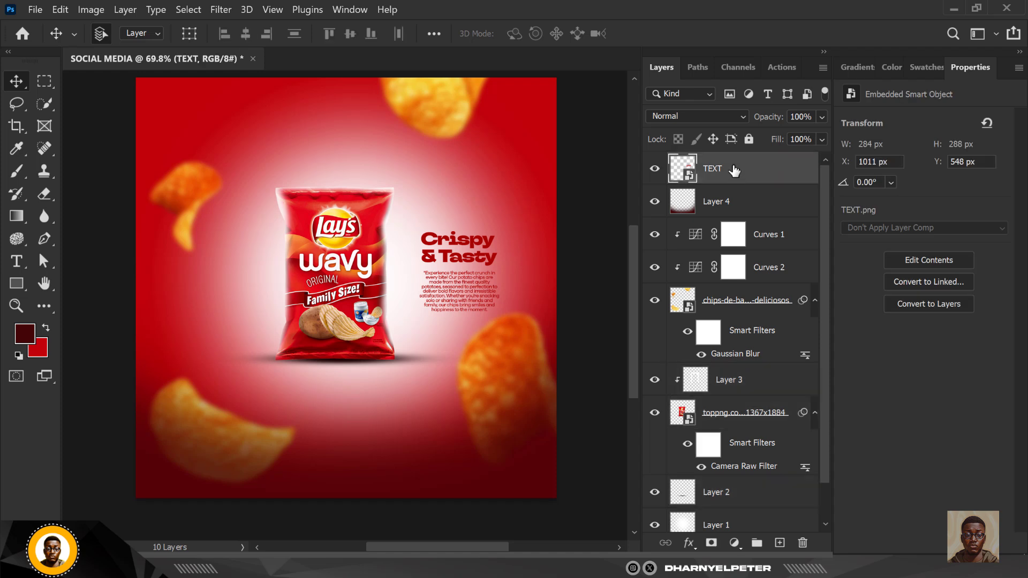
key("shift+Left")
key("shift+Left")
key("shift+Left")
key("shift+Left")
key("shift+Left")
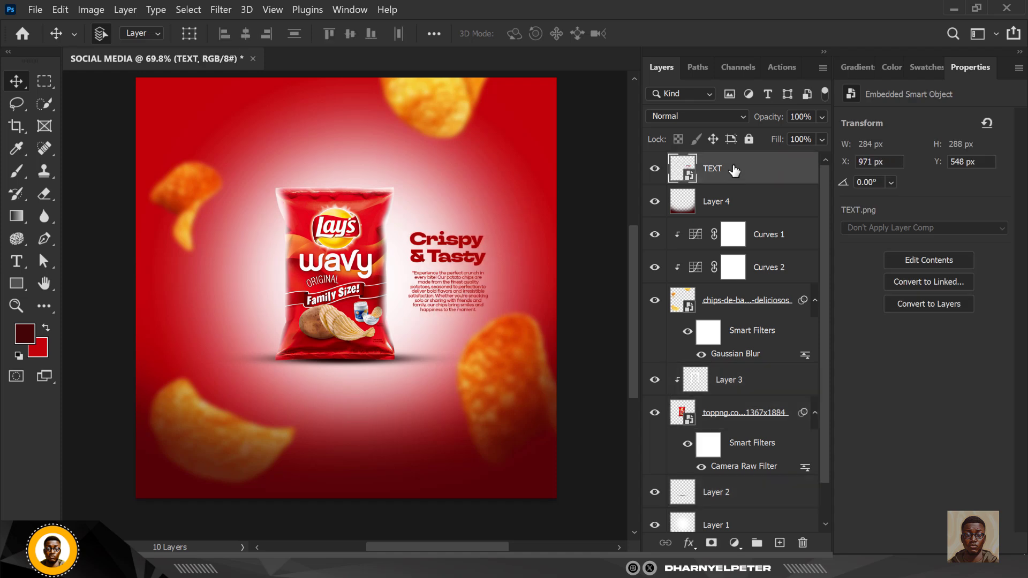
scroll(423, 208, "down", 1)
scroll(424, 198, "up", 1)
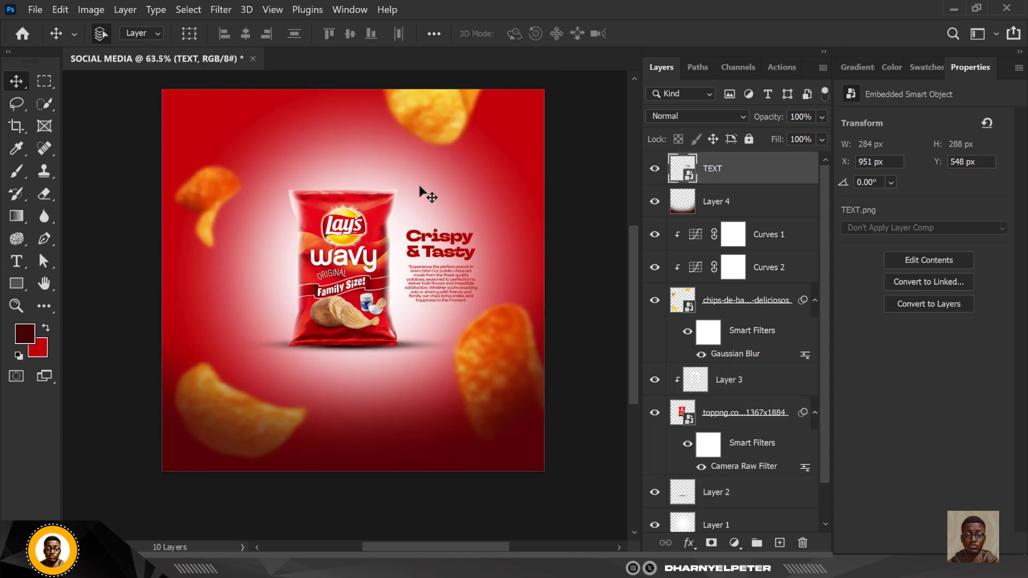
scroll(346, 227, "up", 1)
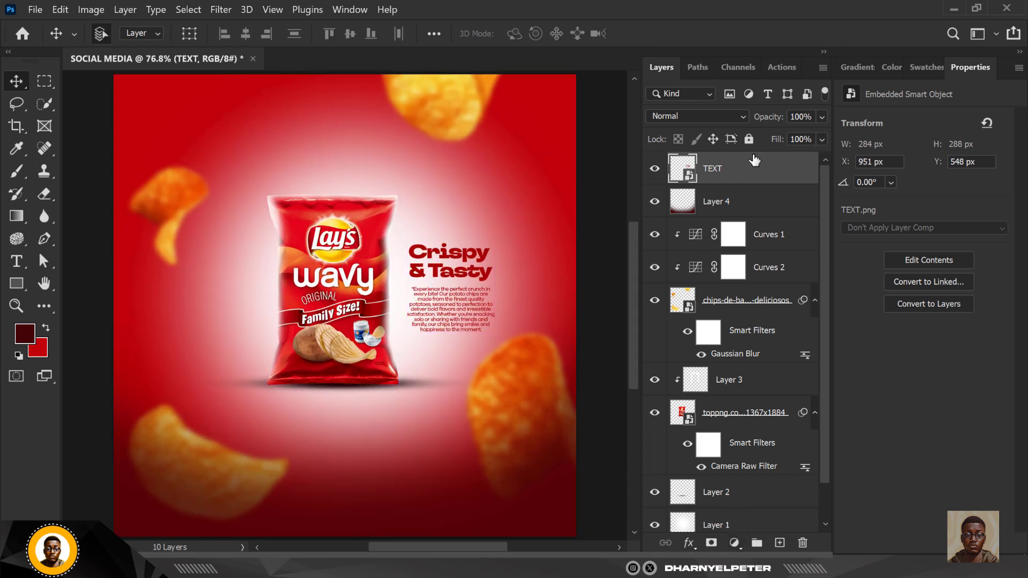
- Add a Color Balance adjustment layer above the TEXT layer and slightly adjust the midtones' Cyan–Red balance
left_click(733, 542)
left_click(773, 407)
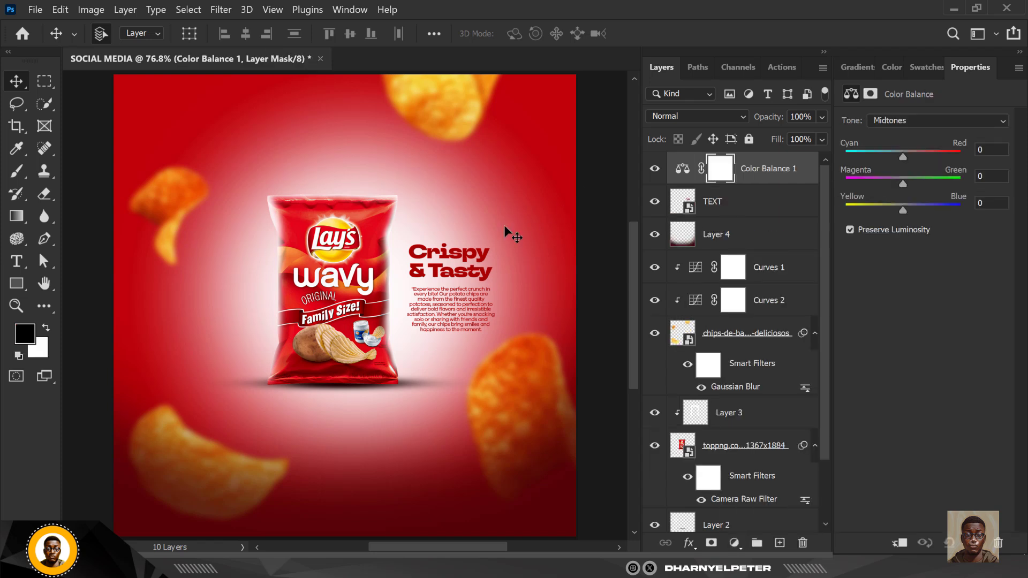
left_click_drag(904, 158, 903, 161)
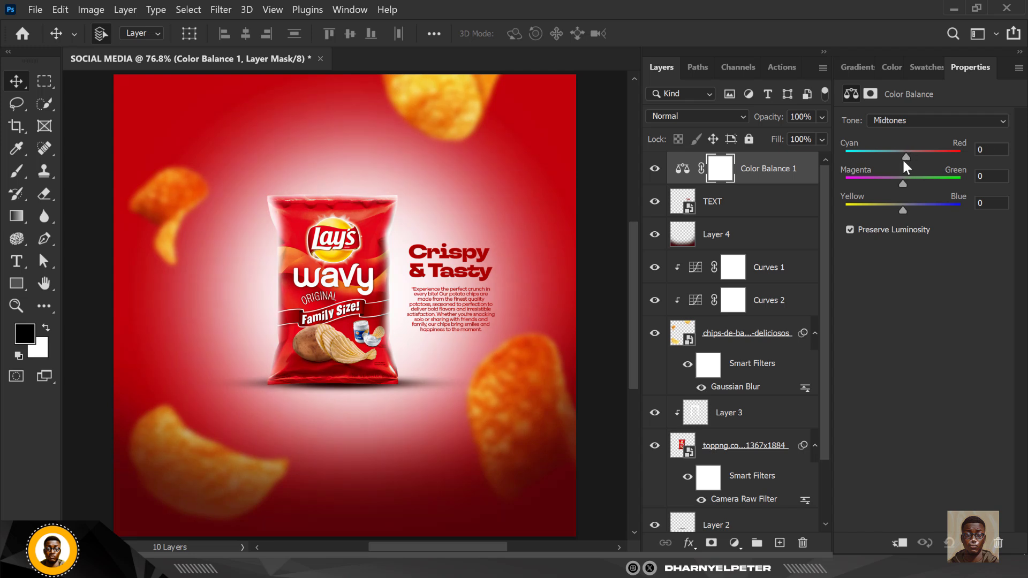
- Stamp all visible layers into a new merged layer at the top and convert it to a smart object
key("ctrl+shift+alt+e")
right_click(751, 170)
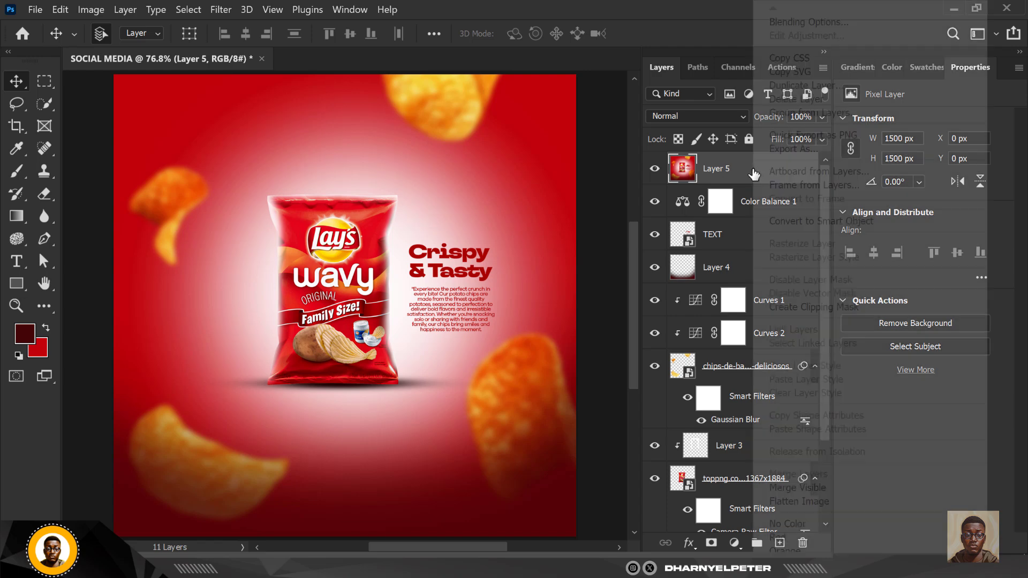
left_click(813, 222)
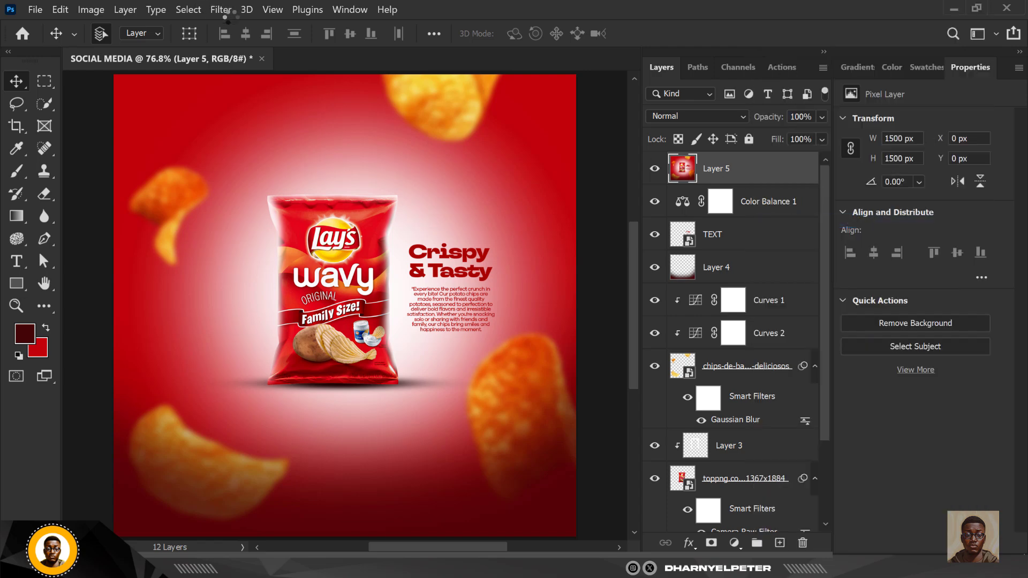
- Apply the Camera Raw Filter to the merged smart object with Shadows at -37 and Texture at +17
left_click(223, 9)
left_click(263, 110)
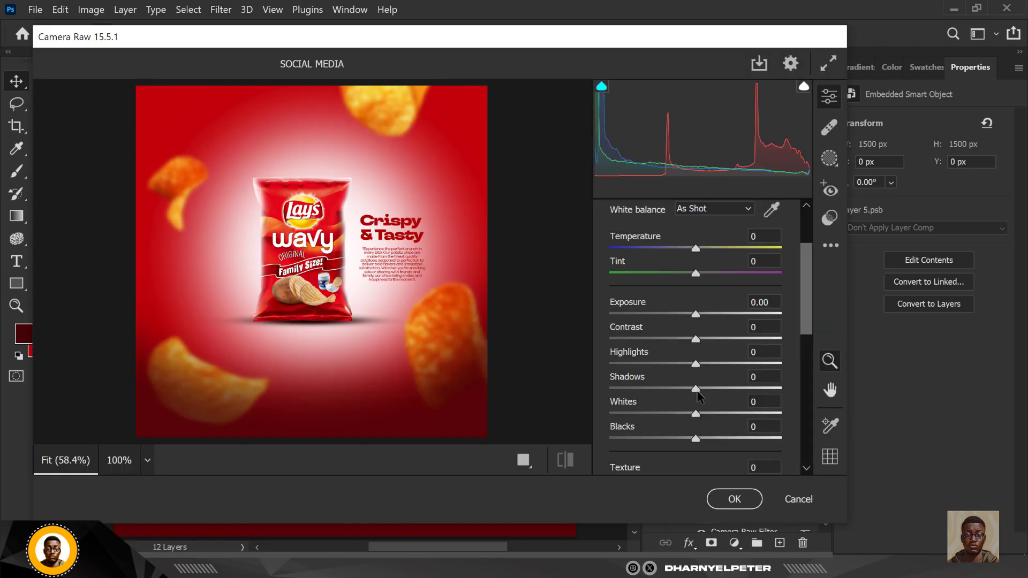
left_click_drag(697, 387, 666, 413)
scroll(688, 428, "down", 2)
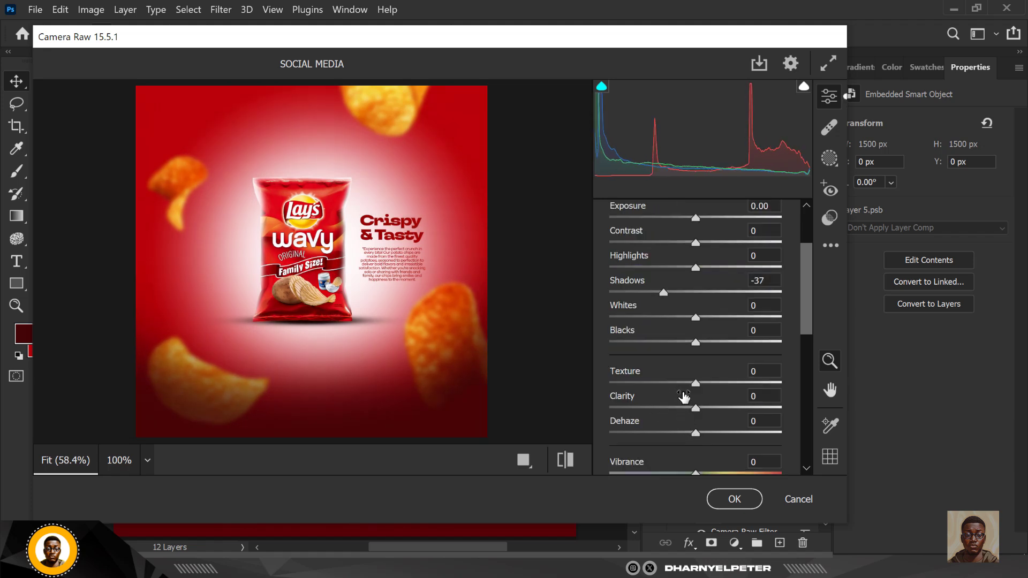
left_click_drag(695, 383, 710, 385)
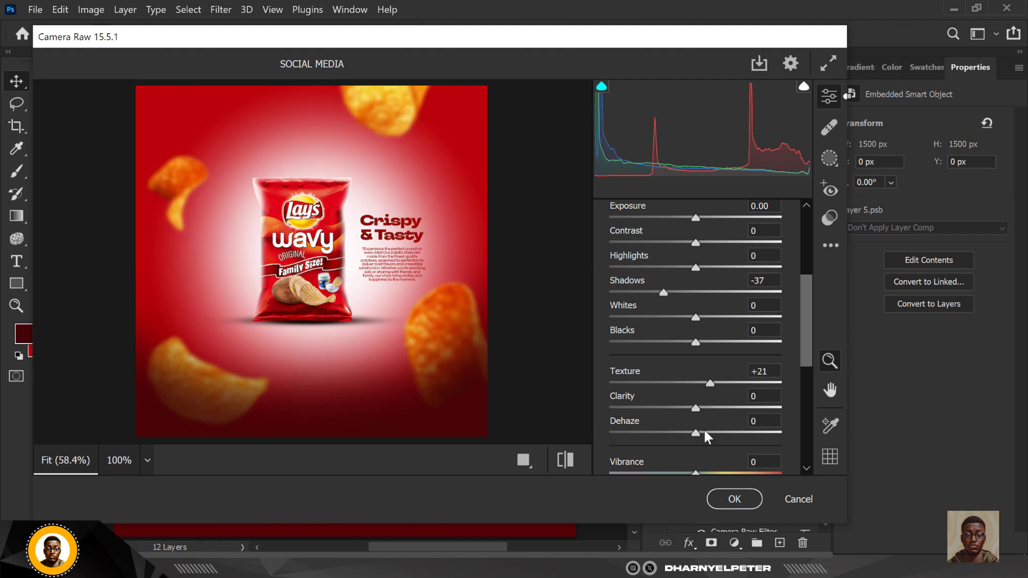
left_click(728, 499)
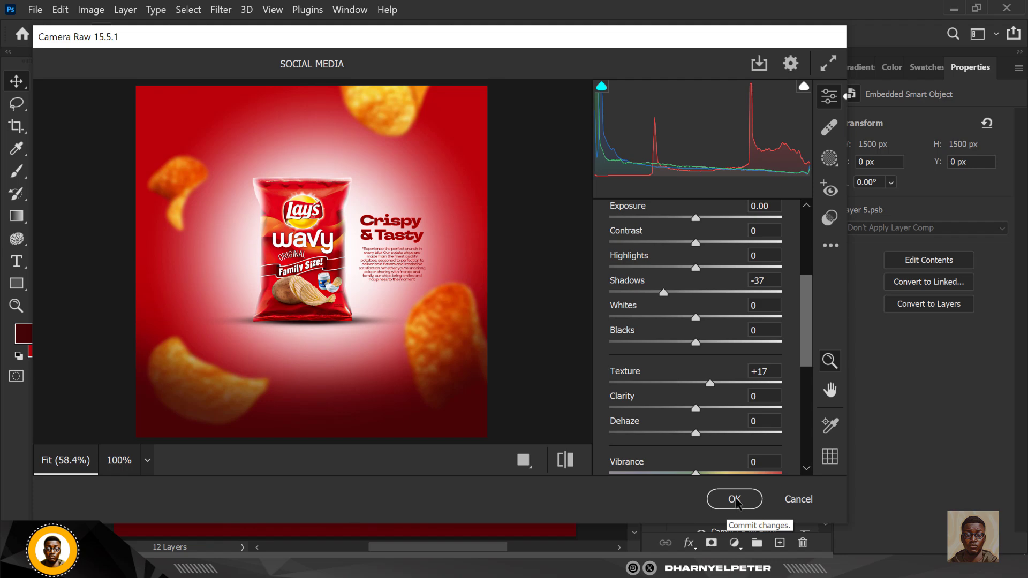
left_click(736, 500)
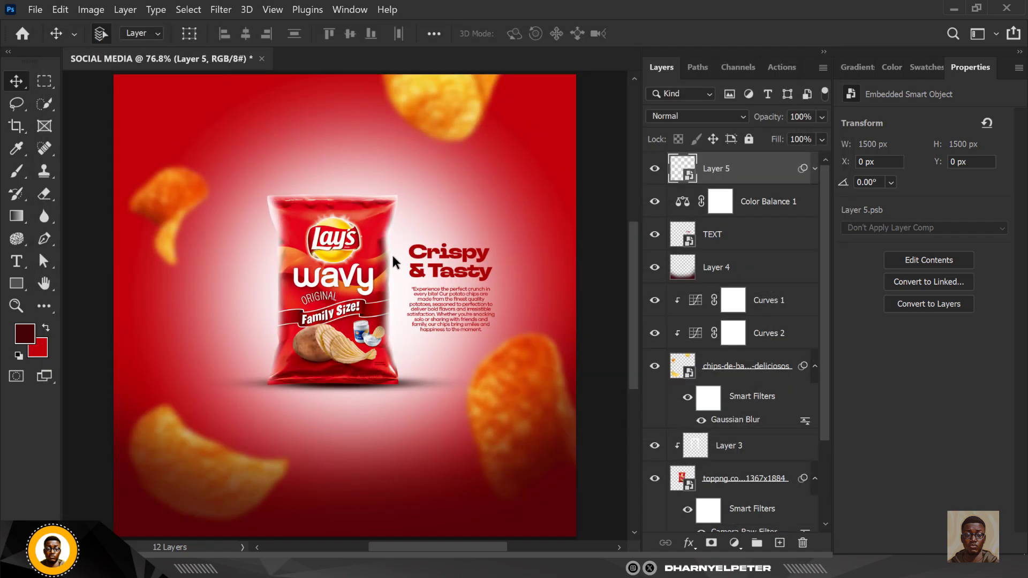